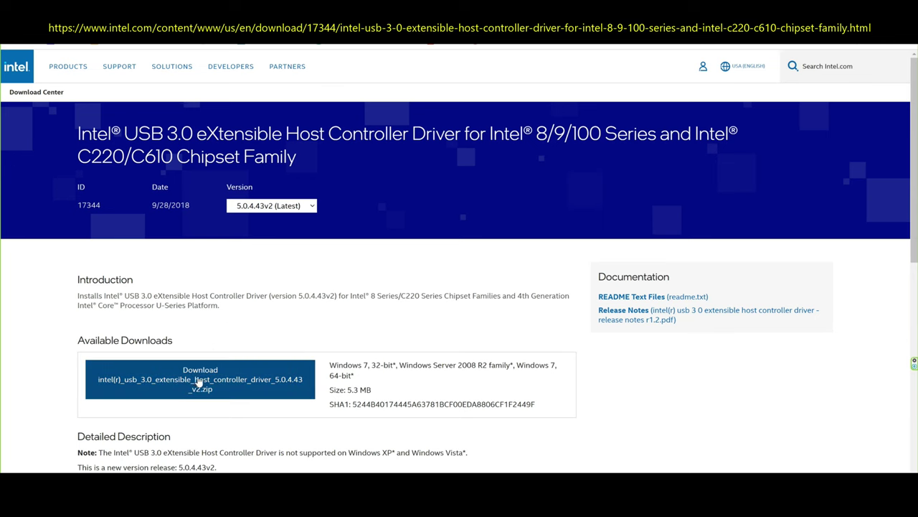
Download the Intel USB 3.0 eXtensible Host Controller Driver 5.0.4.43_v2 archive, accepting the license agreement and closing its dialog
{"action": "left_click", "coordinate": [197, 381]}
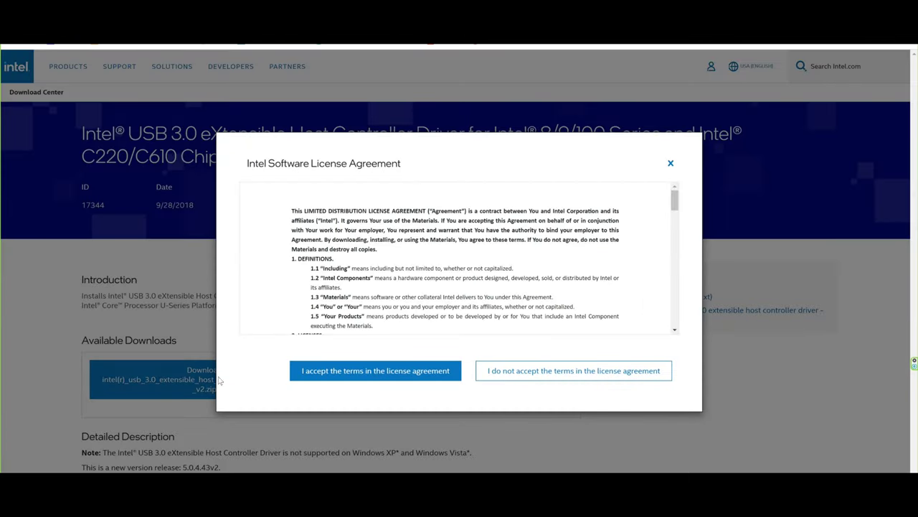
{"action": "left_click", "coordinate": [355, 379]}
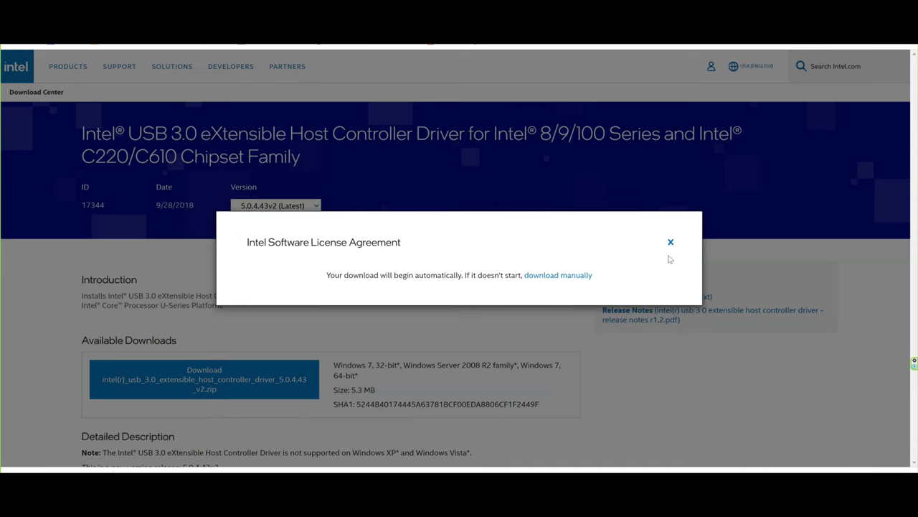
{"action": "left_click", "coordinate": [671, 242]}
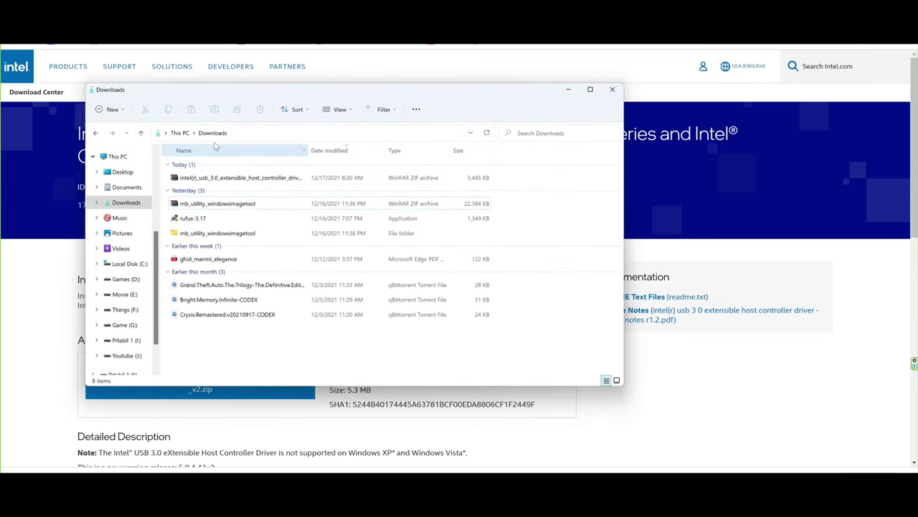
Extract the downloaded Intel USB 3.0 driver archive to its default folder in Downloads and close the archive window
{"action": "double_click", "coordinate": [201, 177]}
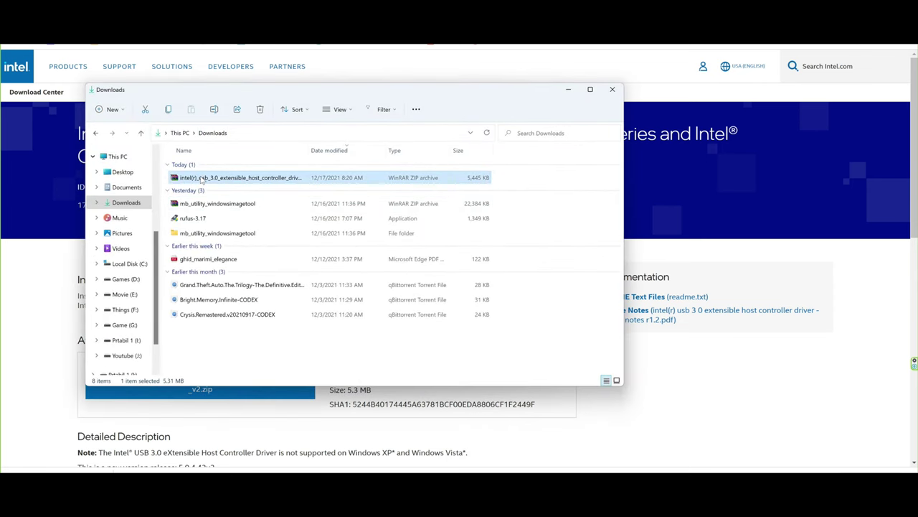
{"action": "left_click", "coordinate": [59, 51]}
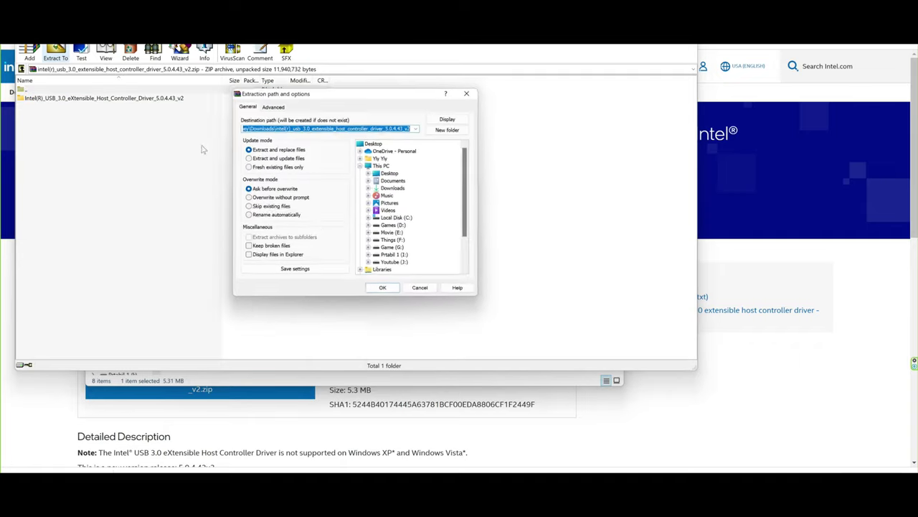
{"action": "left_click", "coordinate": [384, 293]}
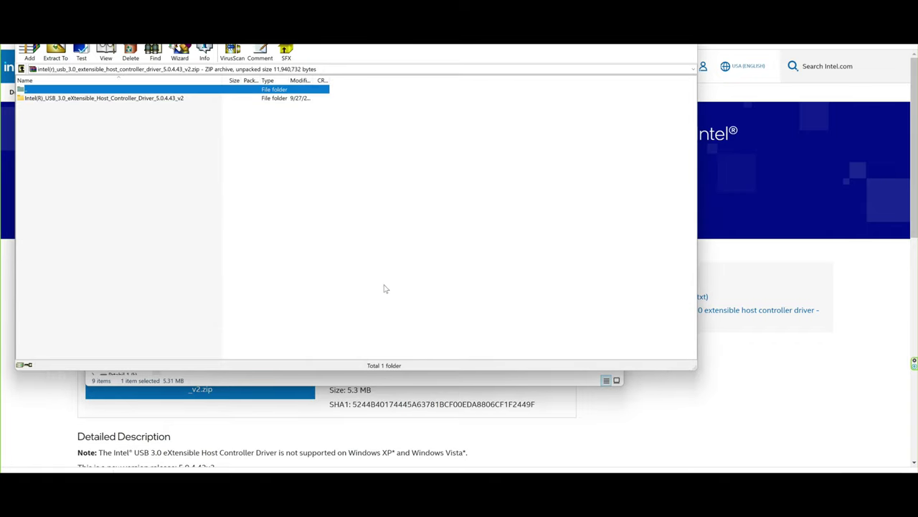
{"action": "key", "text": "Escape"}
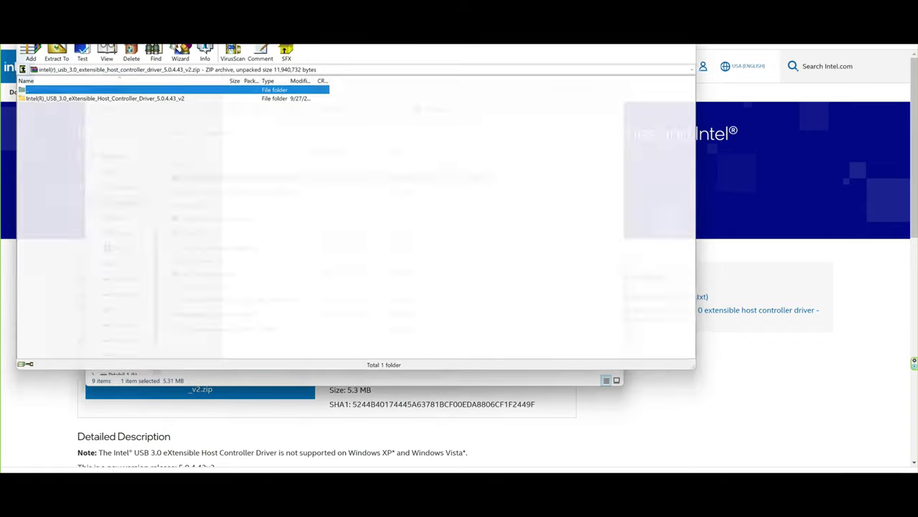
Copy the Intel USB 3.0 driver folder from the extracted download to the root of the Windows 7 USB drive (K:) and close the source folder
{"action": "double_click", "coordinate": [233, 193]}
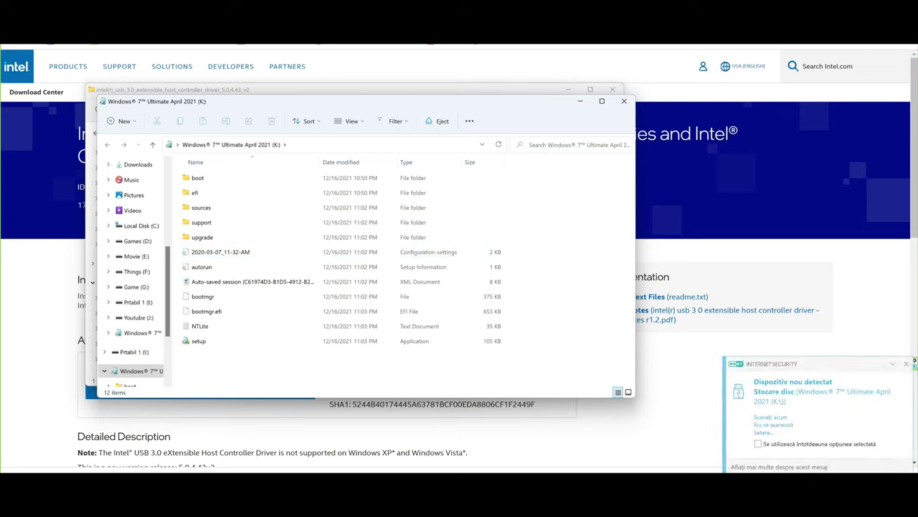
{"action": "left_click", "coordinate": [907, 364]}
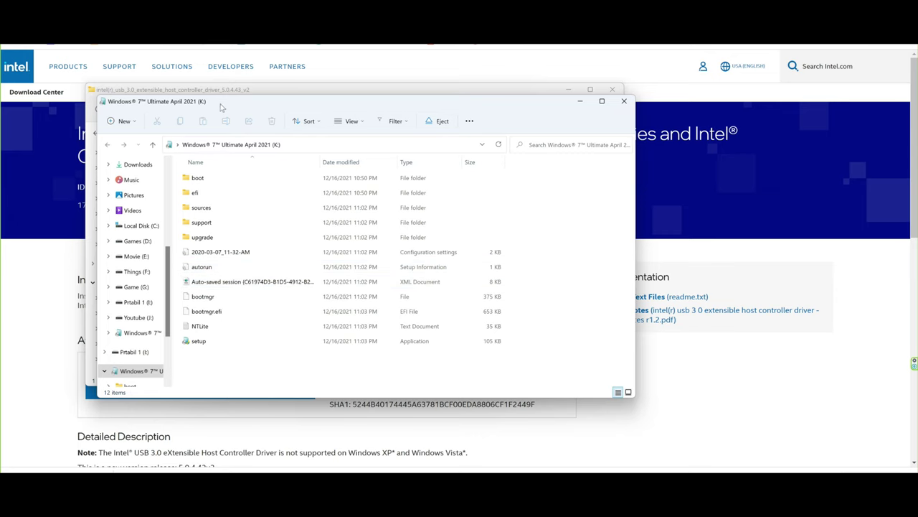
{"action": "left_click_drag", "start_coordinate": [220, 108], "coordinate": [427, 96]}
{"action": "left_click", "coordinate": [208, 167]}
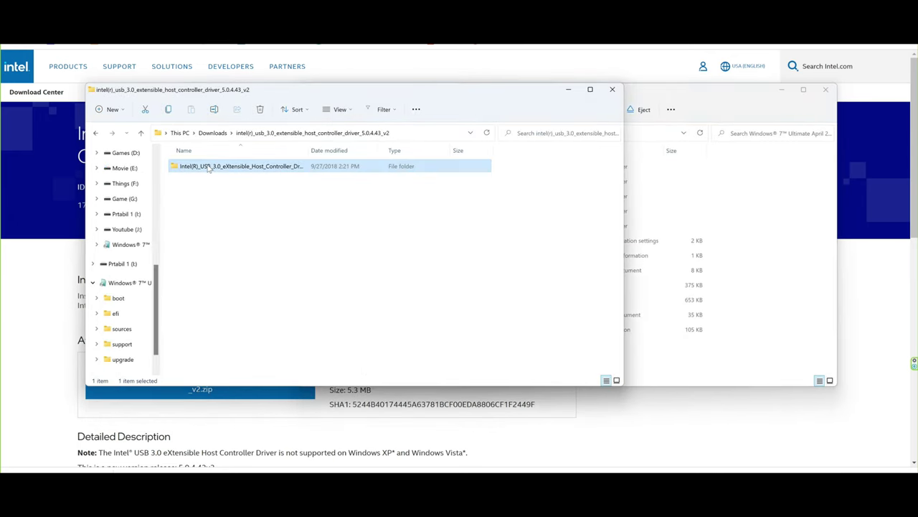
{"action": "right_click", "coordinate": [208, 167]}
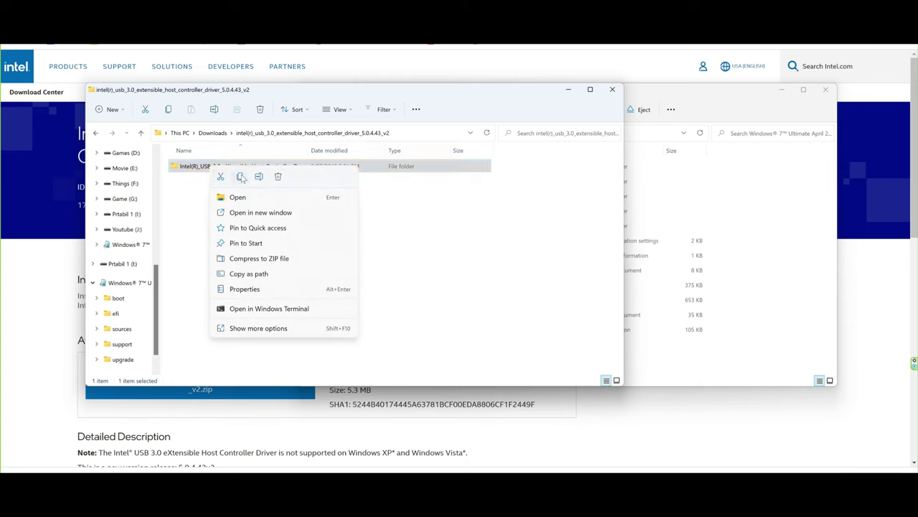
{"action": "left_click", "coordinate": [241, 177]}
{"action": "left_click", "coordinate": [678, 359]}
{"action": "right_click", "coordinate": [679, 359]}
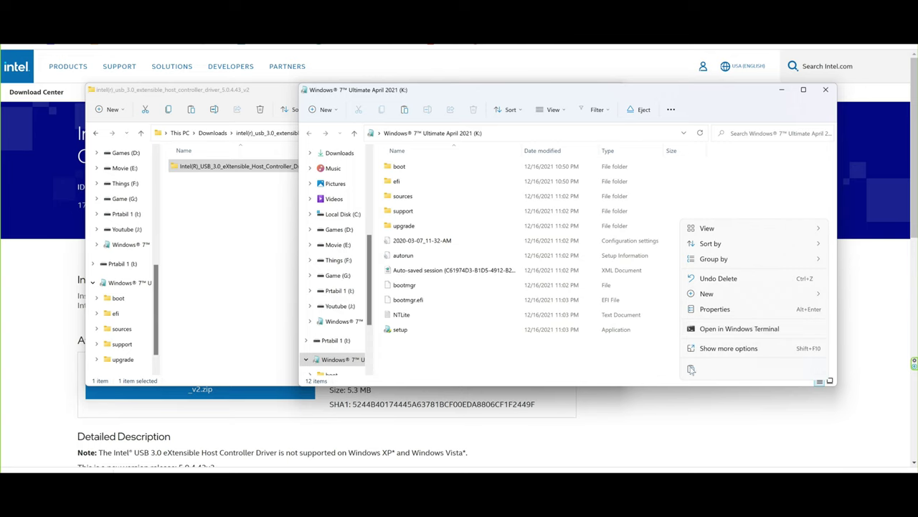
{"action": "left_click", "coordinate": [692, 370]}
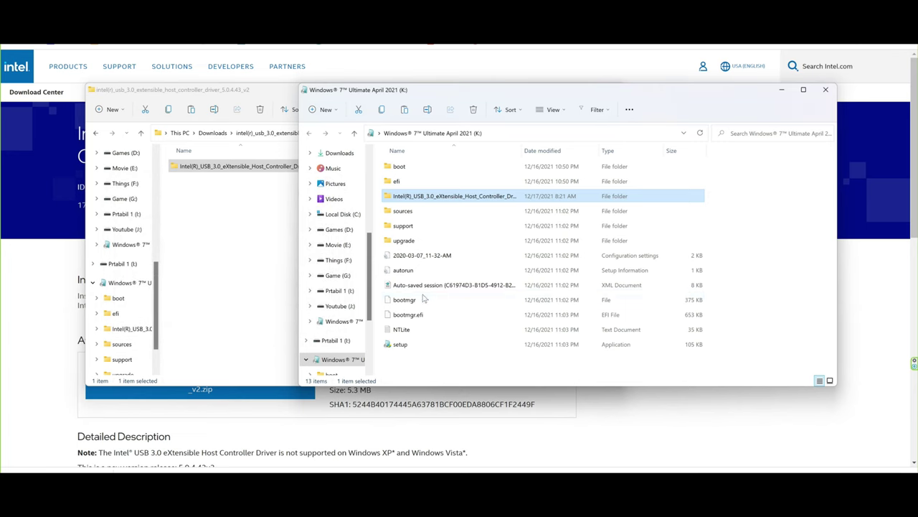
{"action": "left_click", "coordinate": [274, 234]}
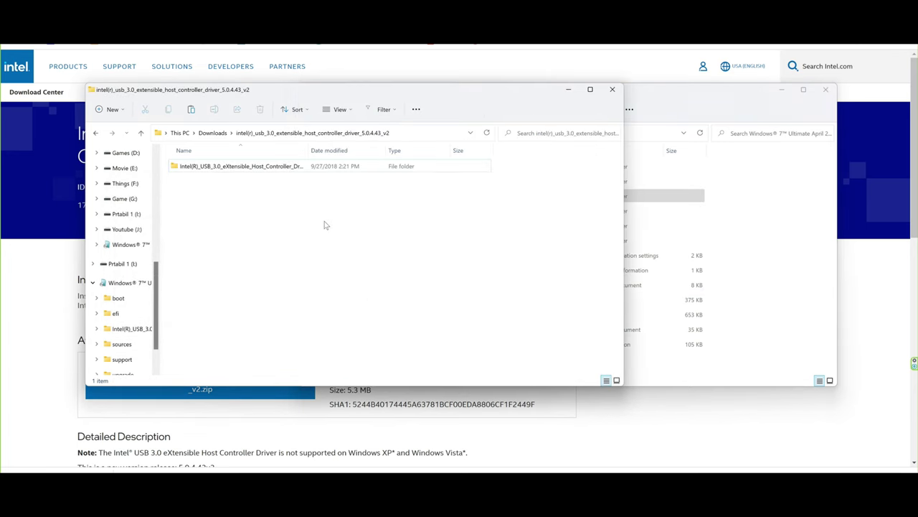
{"action": "left_click", "coordinate": [612, 89]}
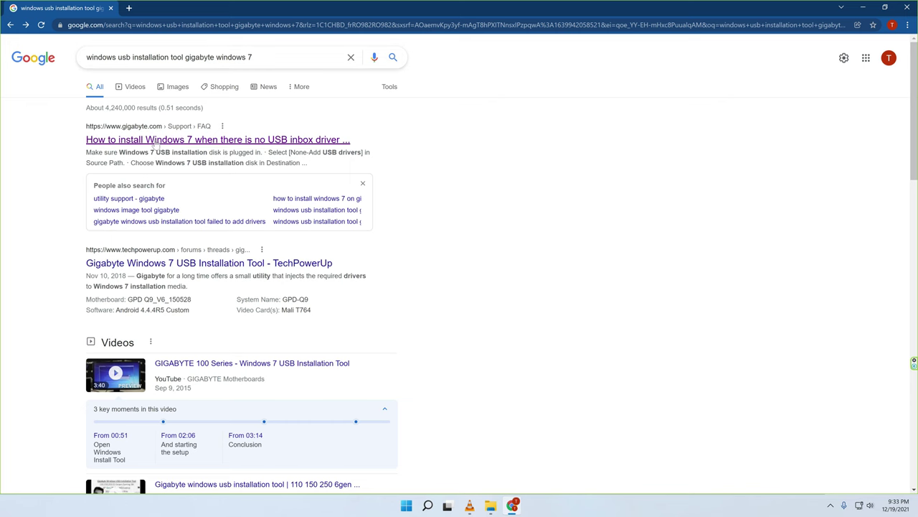
Open Gigabyte's FAQ on installing Windows 7 without USB inbox drivers and go to the related GA-Z170X-Gaming G1 (rev. 1.0) model's support page
{"action": "left_click", "coordinate": [152, 140]}
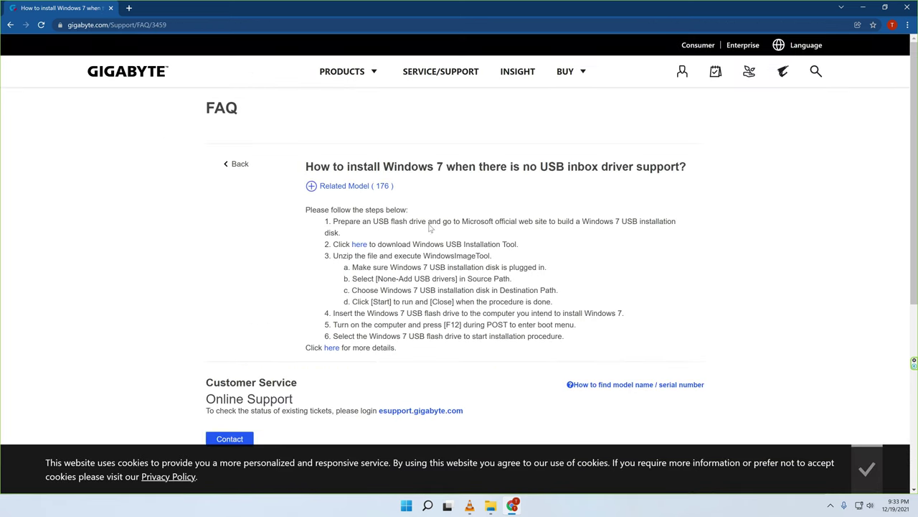
{"action": "left_click", "coordinate": [358, 188]}
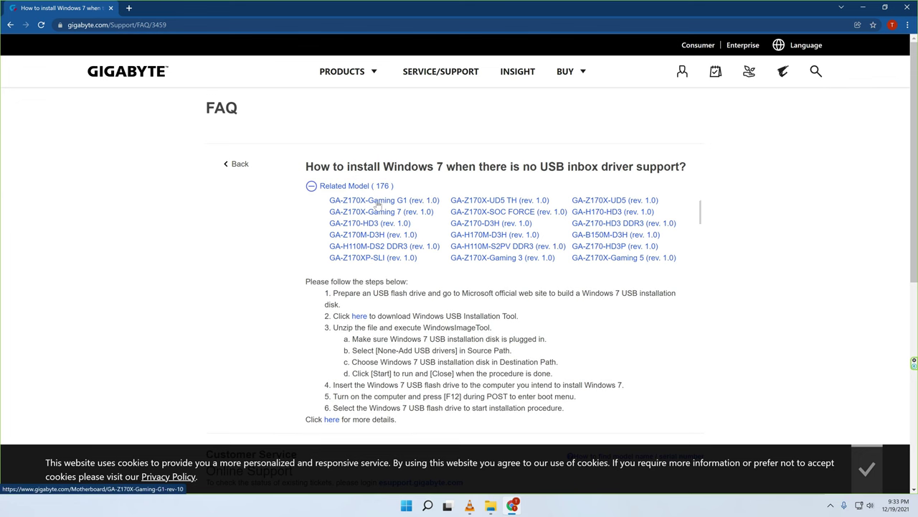
{"action": "left_click", "coordinate": [378, 205]}
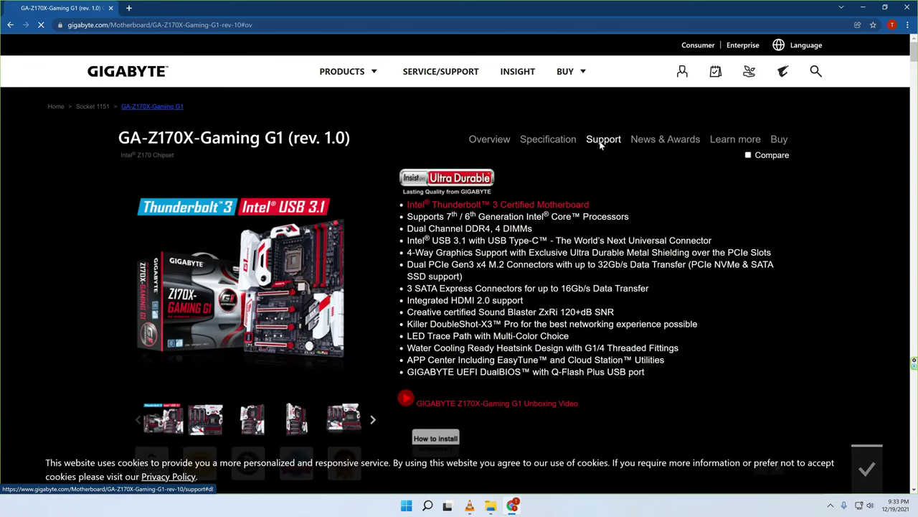
{"action": "left_click", "coordinate": [601, 143]}
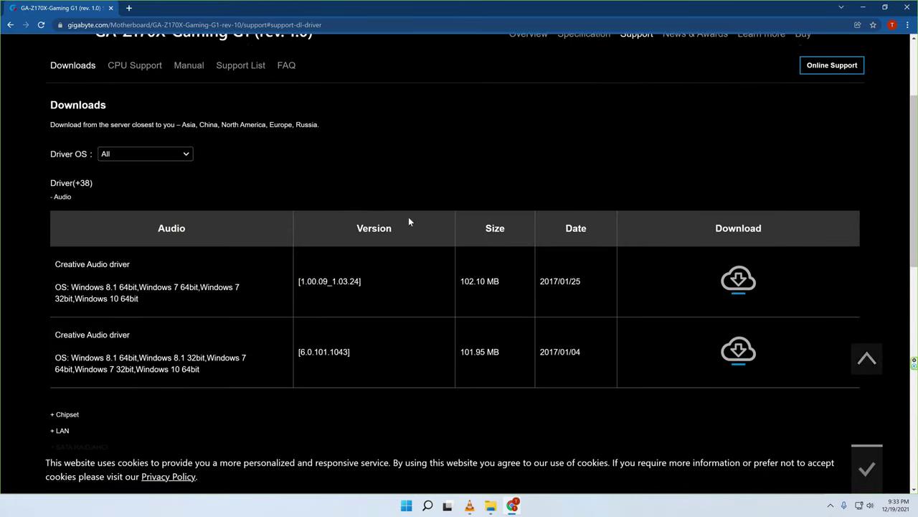
Download the Windows USB Installation Tool, version B16.1102.1, from the motherboard's utility downloads
{"action": "scroll", "coordinate": [301, 206], "scroll_direction": "down", "scroll_amount": 3}
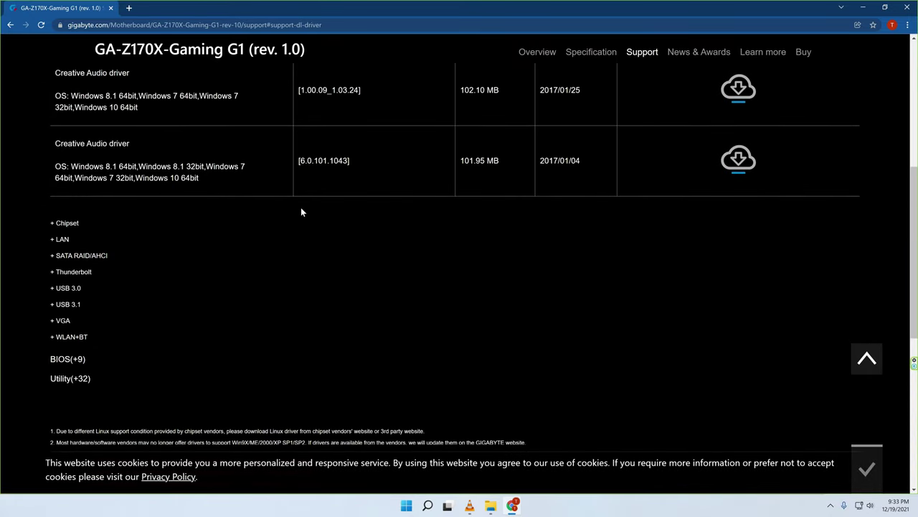
{"action": "left_click", "coordinate": [72, 378]}
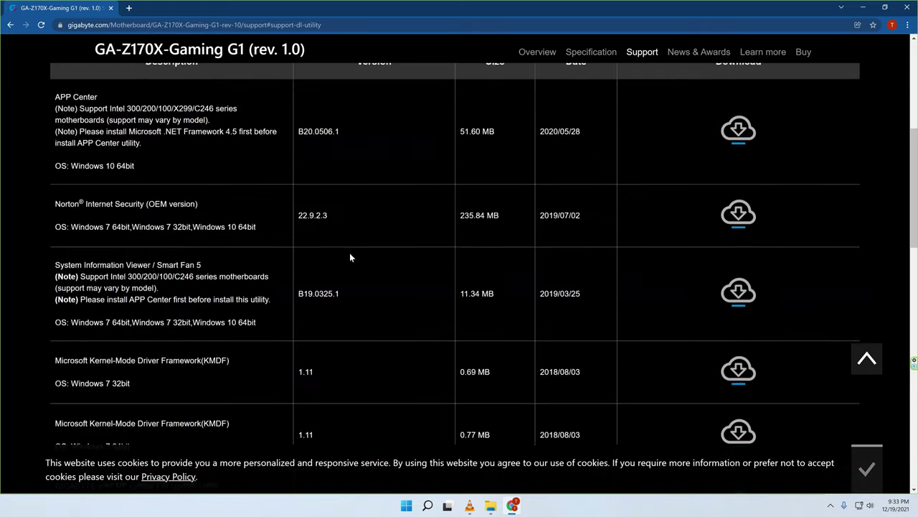
{"action": "scroll", "coordinate": [196, 212], "scroll_direction": "down", "scroll_amount": 5}
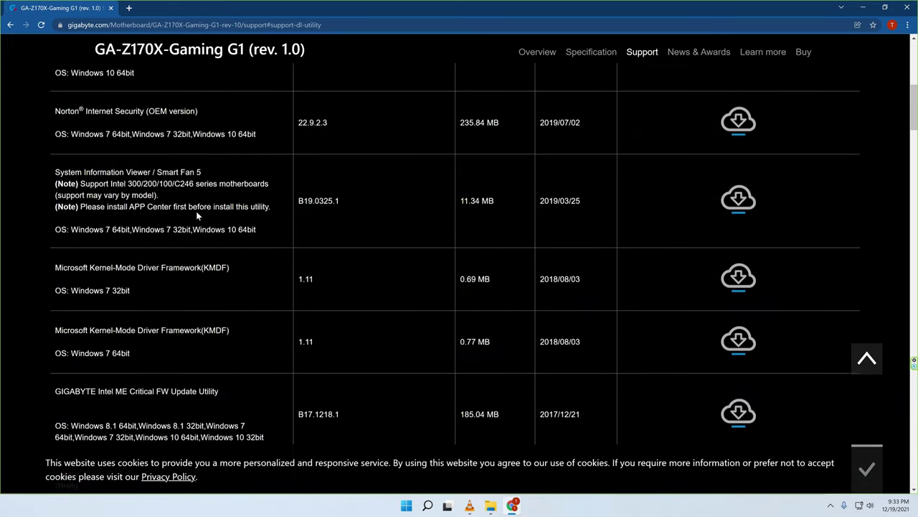
{"action": "scroll", "coordinate": [197, 218], "scroll_direction": "down", "scroll_amount": 5}
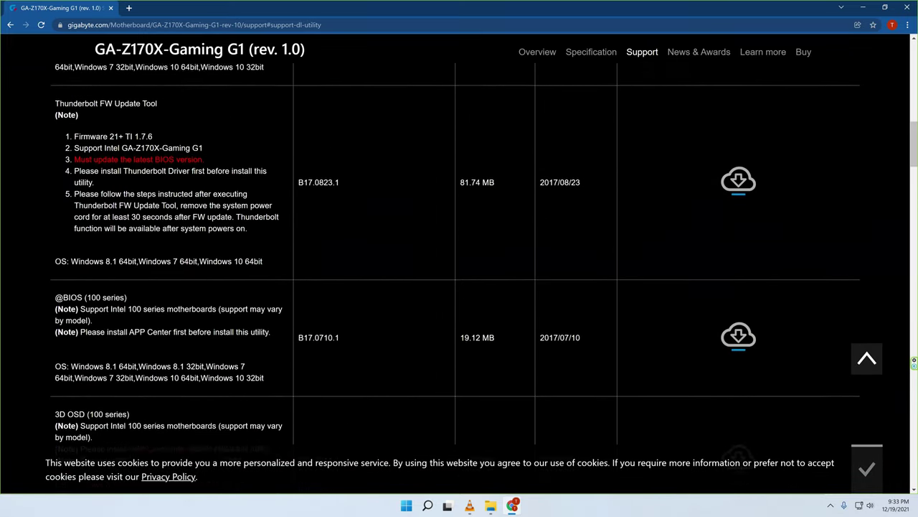
{"action": "scroll", "coordinate": [253, 213], "scroll_direction": "down", "scroll_amount": 3}
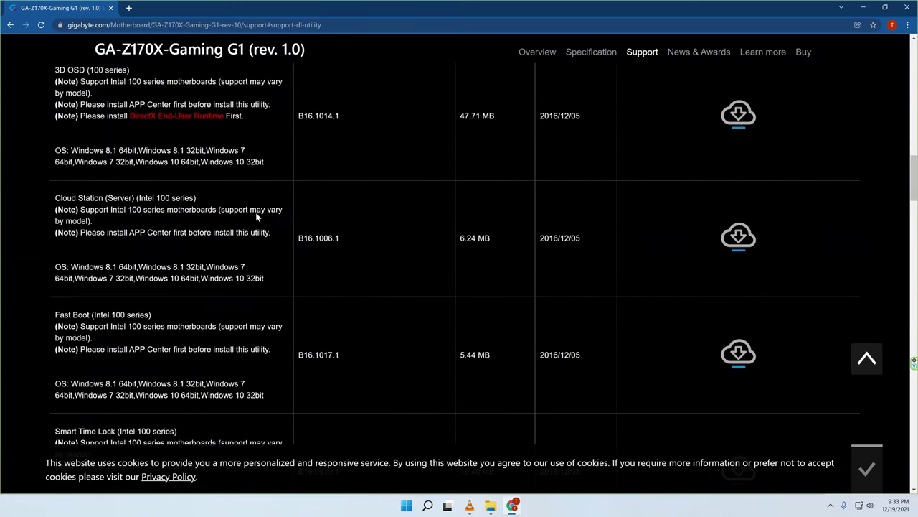
{"action": "scroll", "coordinate": [251, 211], "scroll_direction": "down", "scroll_amount": 3}
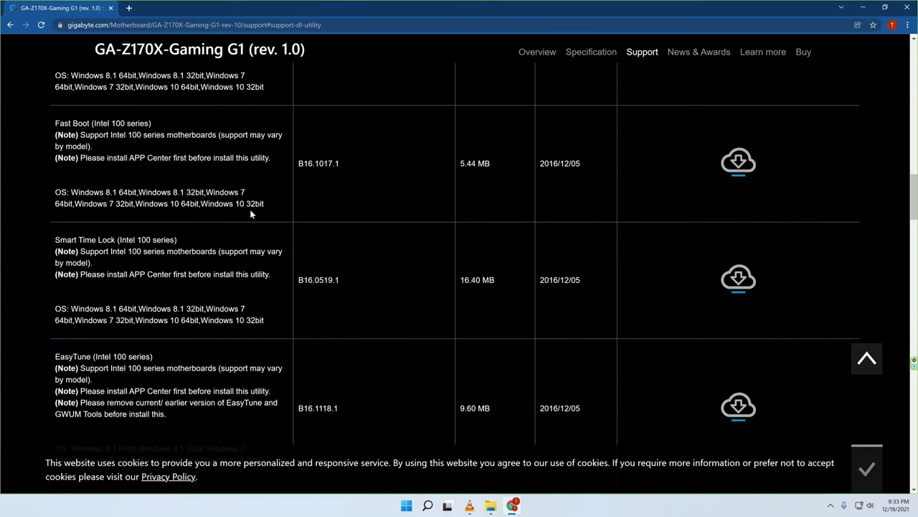
{"action": "scroll", "coordinate": [226, 229], "scroll_direction": "down", "scroll_amount": 3}
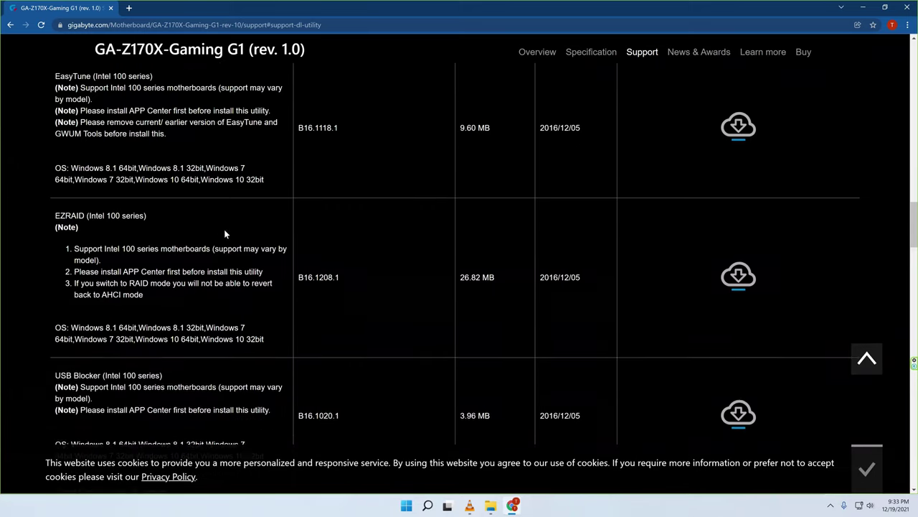
{"action": "scroll", "coordinate": [238, 225], "scroll_direction": "down", "scroll_amount": 2}
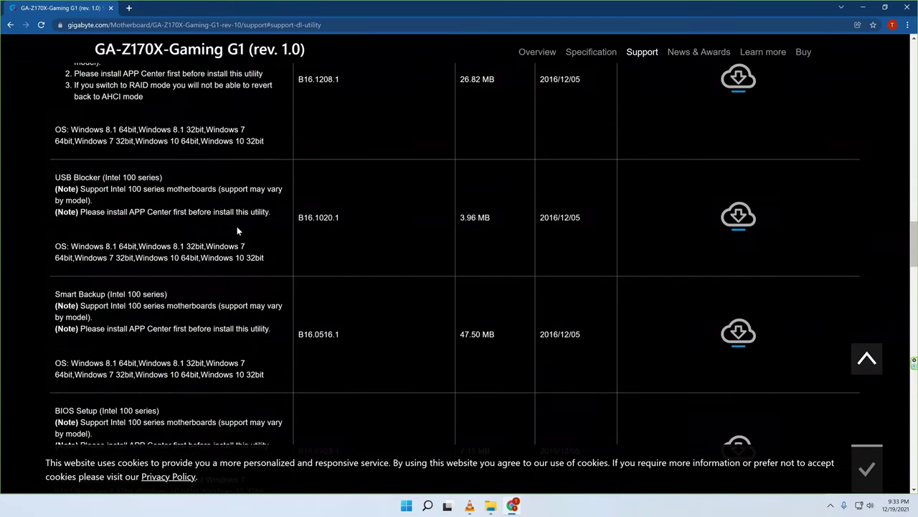
{"action": "scroll", "coordinate": [238, 225], "scroll_direction": "down", "scroll_amount": 1}
{"action": "scroll", "coordinate": [242, 230], "scroll_direction": "down", "scroll_amount": 2}
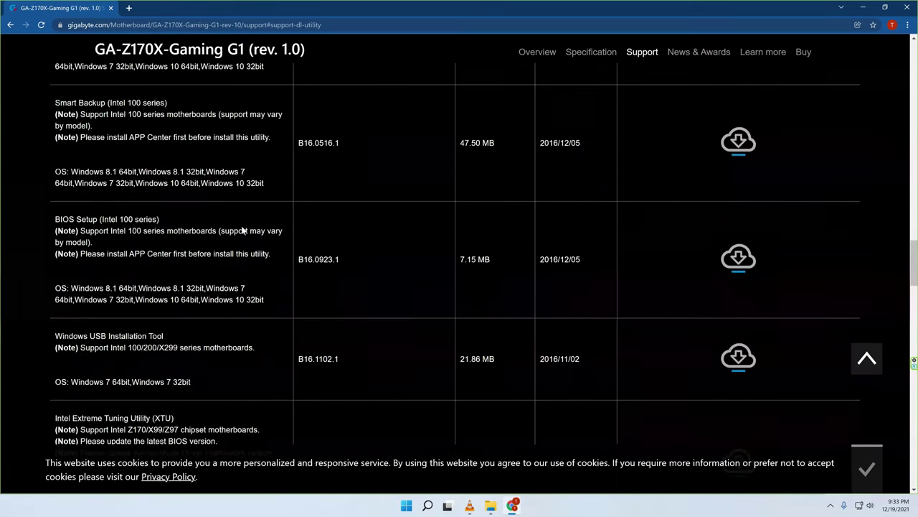
{"action": "scroll", "coordinate": [242, 231], "scroll_direction": "down", "scroll_amount": 1}
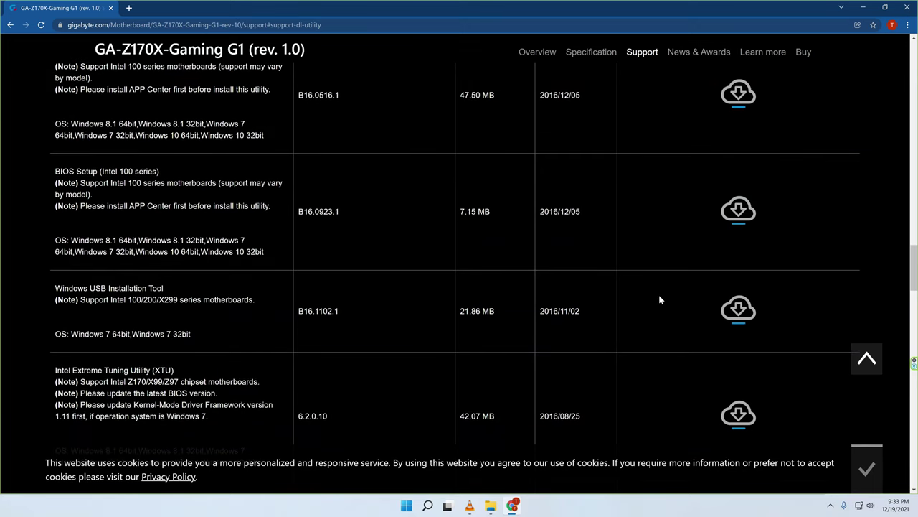
{"action": "left_click", "coordinate": [739, 308]}
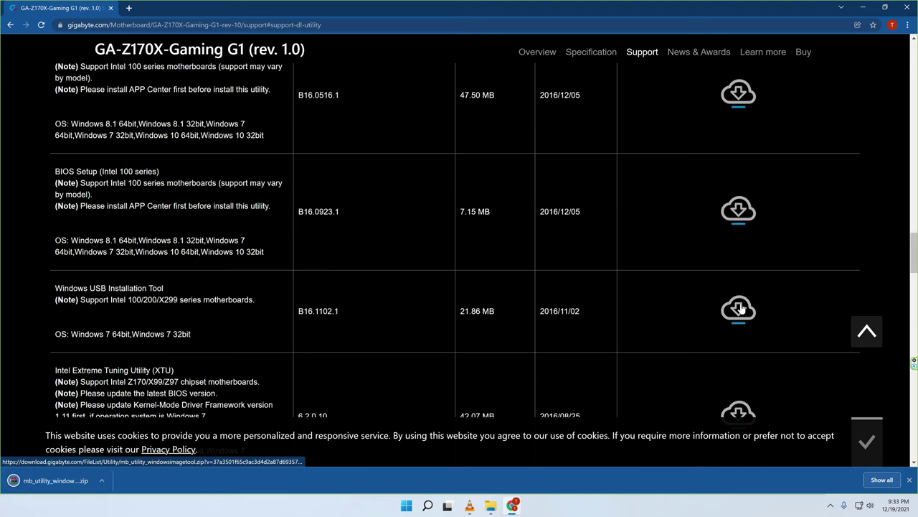
Show the downloaded archive in its folder and delete the duplicates mb_utility_windowsimagetool (2) and mb_utility_windowsimagetool (1)
{"action": "left_click", "coordinate": [101, 487]}
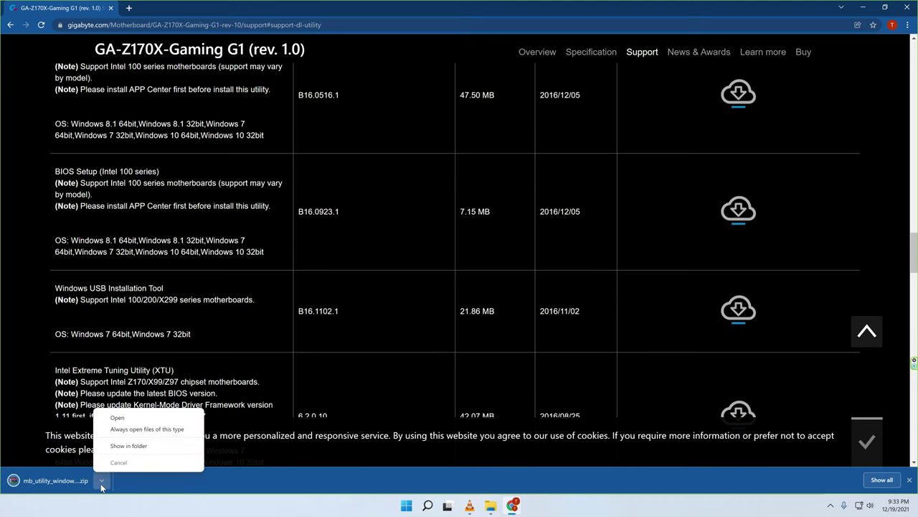
{"action": "left_click", "coordinate": [144, 445]}
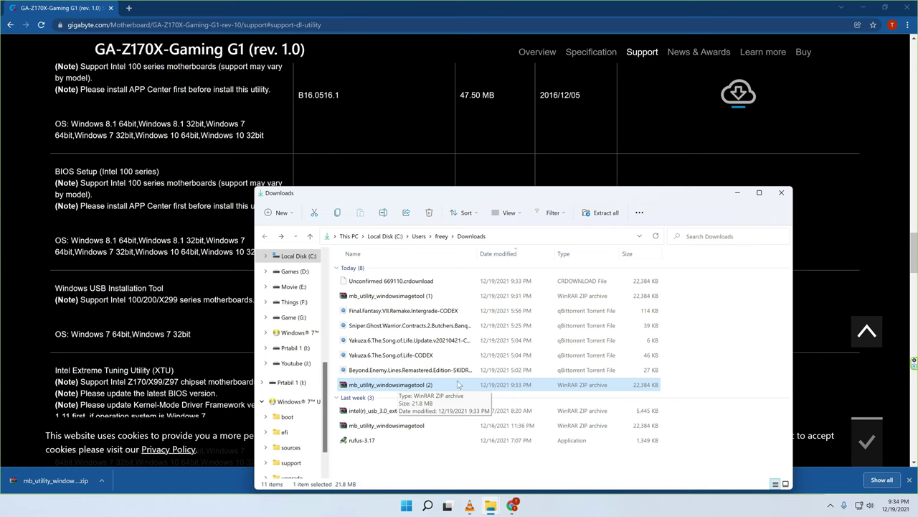
{"action": "key", "text": "Delete"}
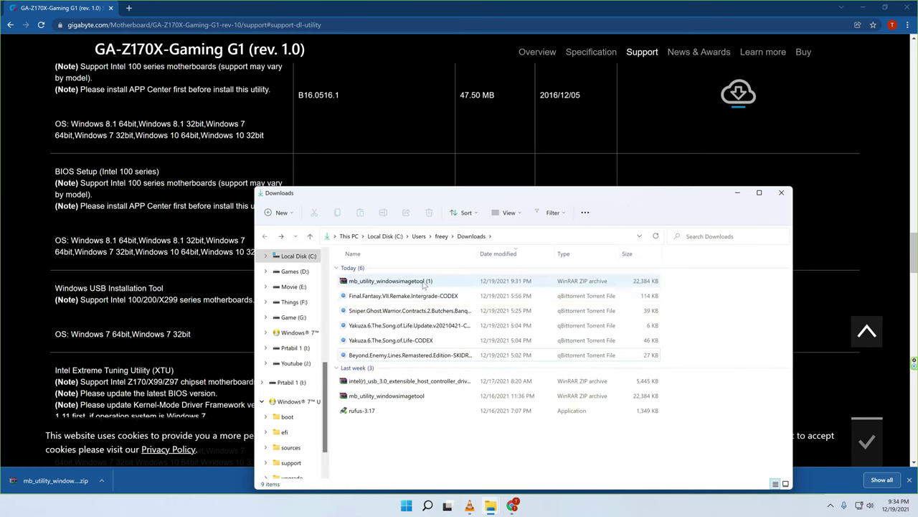
{"action": "left_click", "coordinate": [424, 286]}
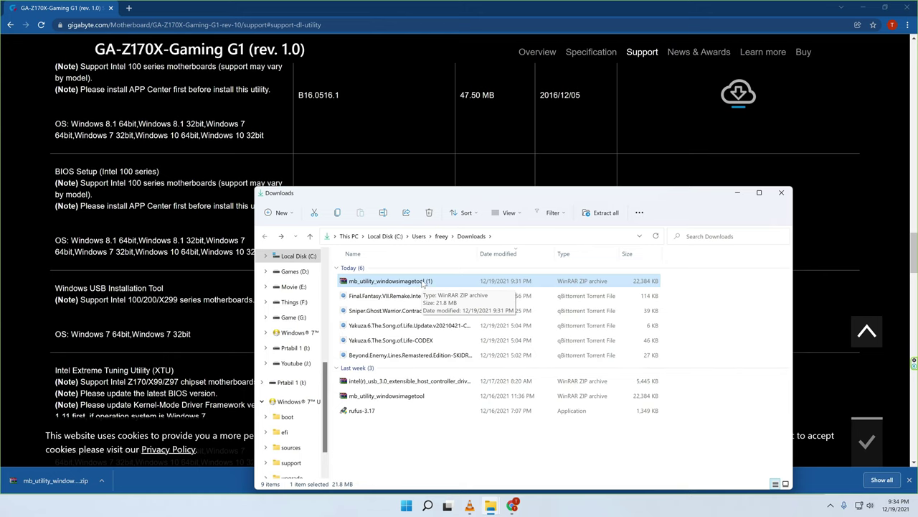
{"action": "key", "text": "Delete"}
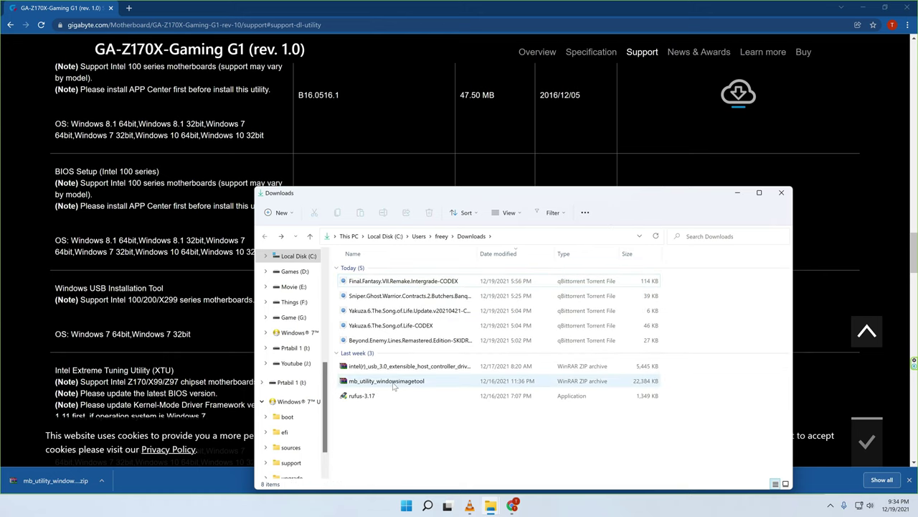
Open the downloaded mb_utility_windowsimagetool archive in WinRAR
{"action": "left_click", "coordinate": [393, 384]}
{"action": "double_click", "coordinate": [396, 386]}
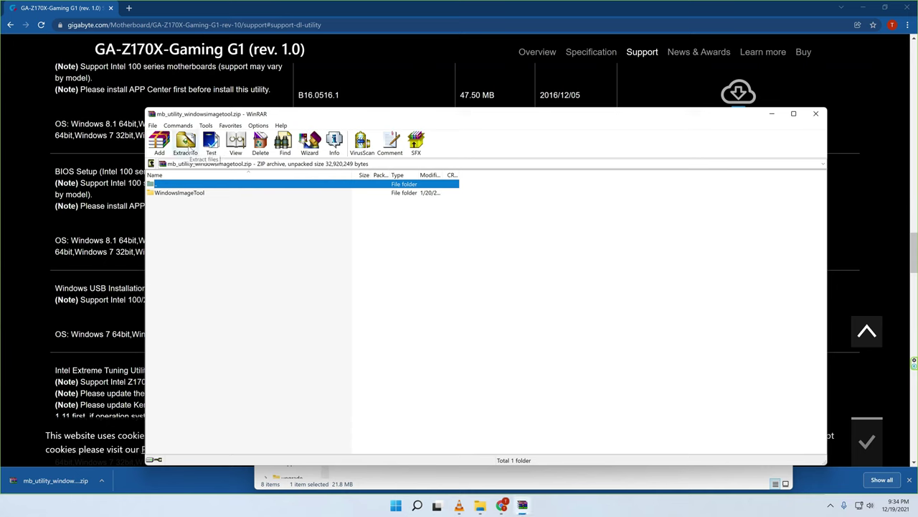
{"action": "left_click", "coordinate": [185, 143]}
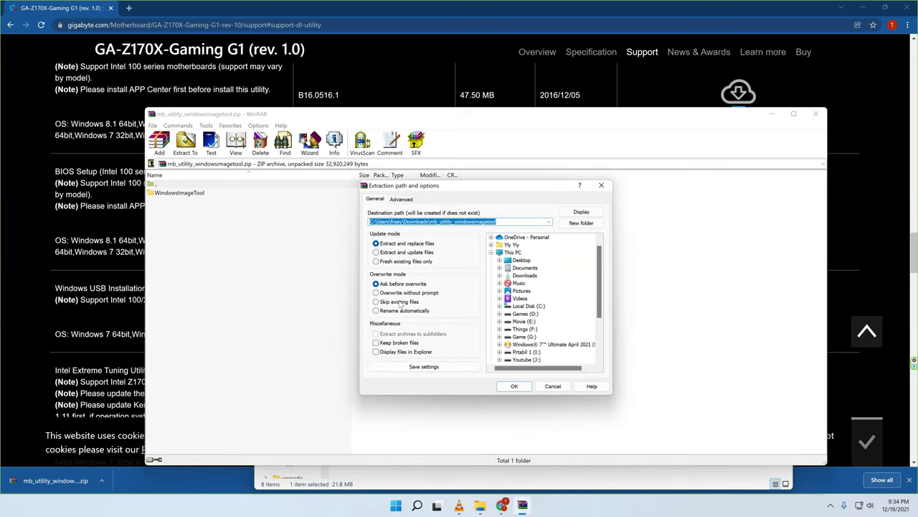
{"action": "left_click", "coordinate": [521, 260]}
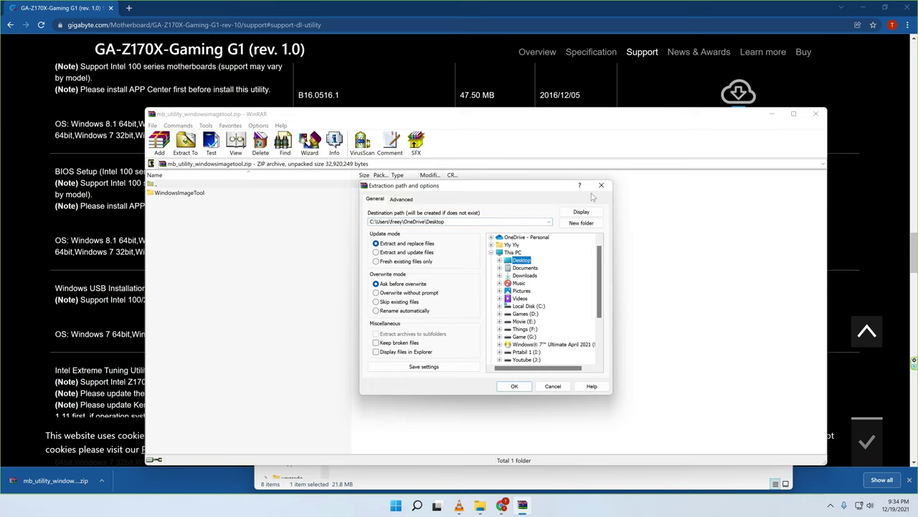
{"action": "left_click", "coordinate": [601, 186]}
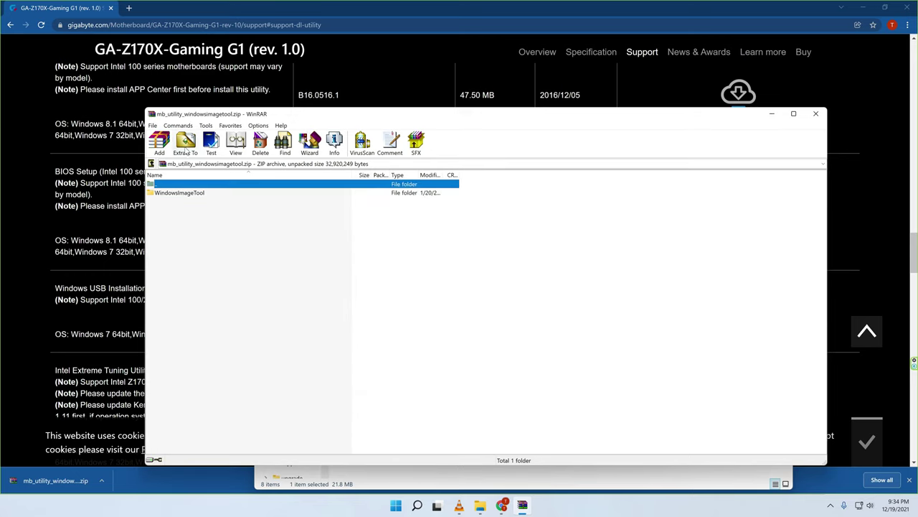
Extract the archive to the mb_utility_windowsimagetool folder in Downloads, and close the archive and the Downloads window
{"action": "left_click", "coordinate": [185, 144]}
{"action": "left_click", "coordinate": [517, 385]}
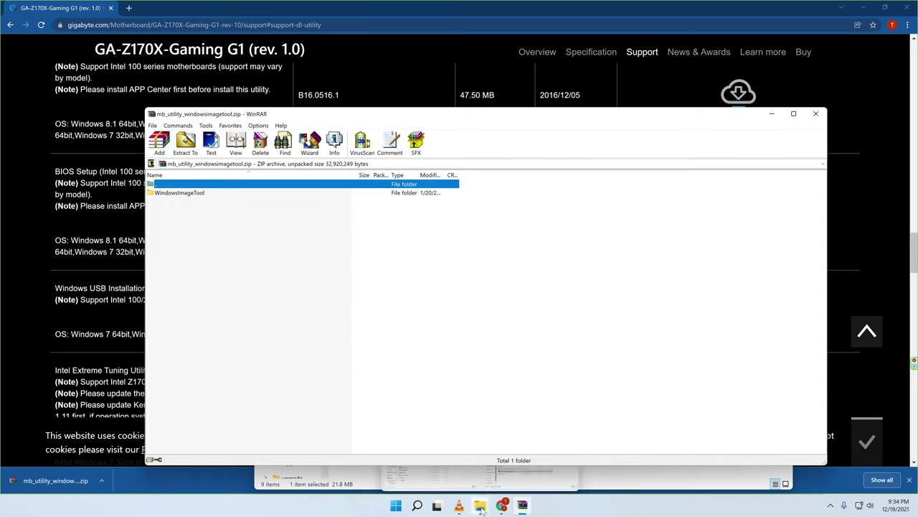
{"action": "left_click", "coordinate": [816, 114]}
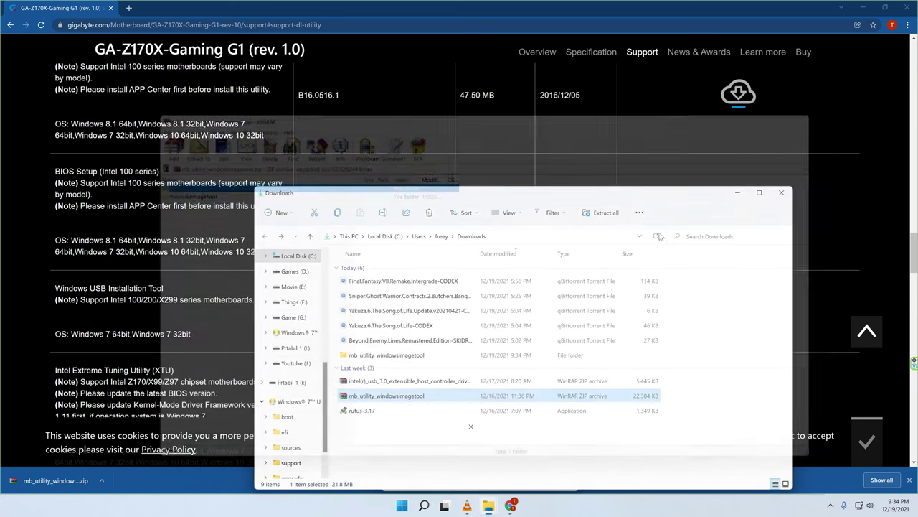
{"action": "left_click", "coordinate": [782, 193]}
Try to create a folder named DIMS on the Desktop, declining to merge it with the existing Dims folder
{"action": "left_click", "coordinate": [490, 506]}
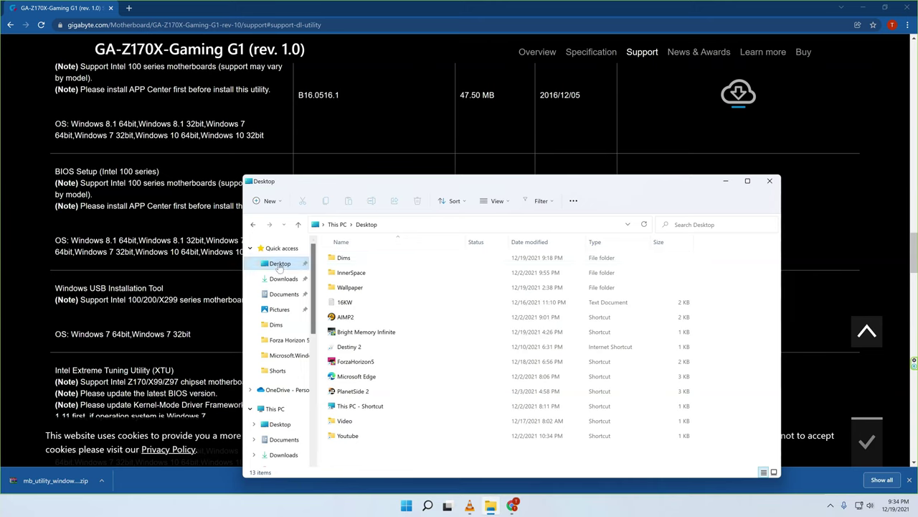
{"action": "right_click", "coordinate": [358, 465]}
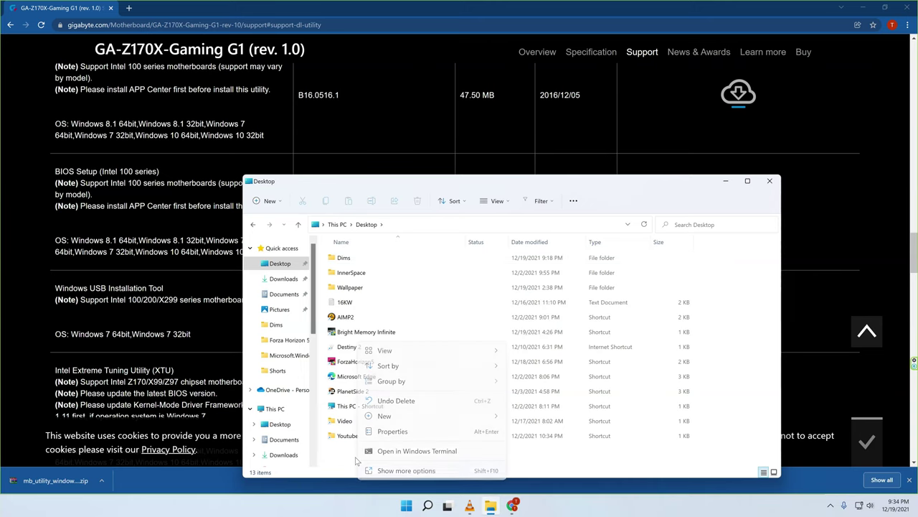
{"action": "mouse_move", "coordinate": [391, 416]}
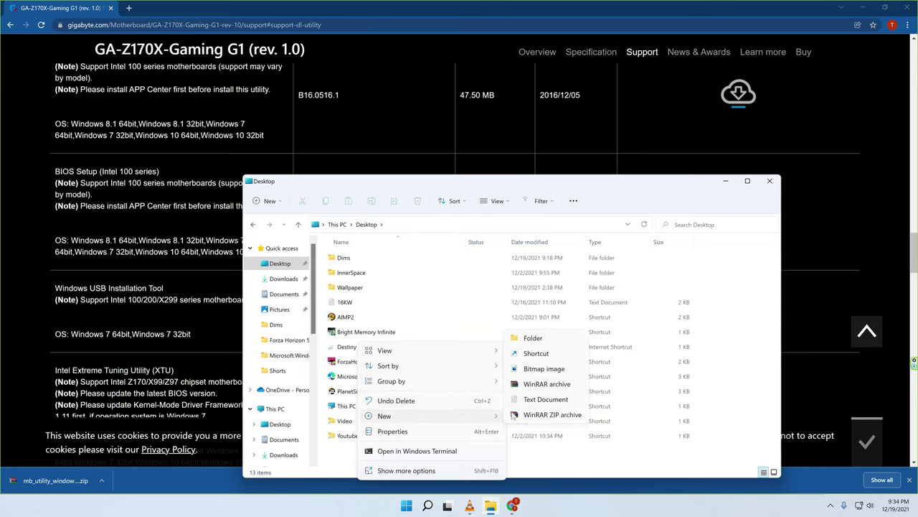
{"action": "left_click", "coordinate": [533, 339]}
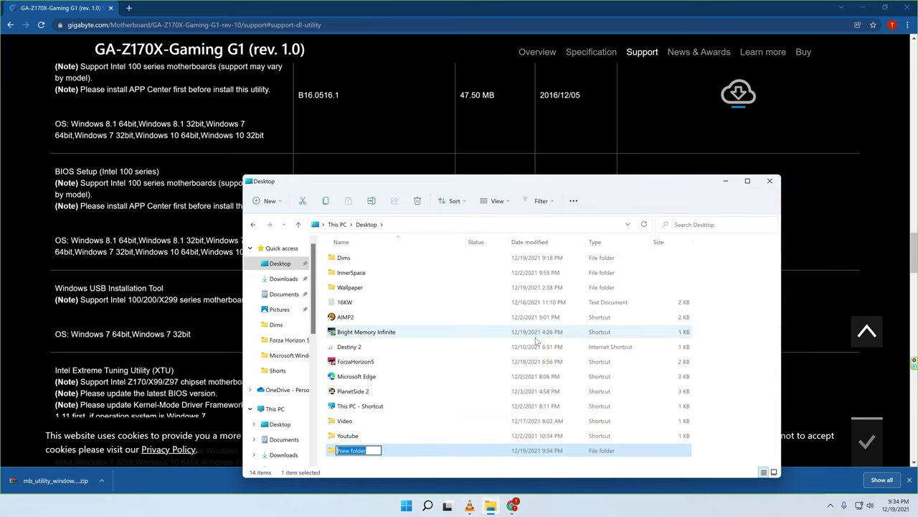
{"action": "type", "text": "D"}
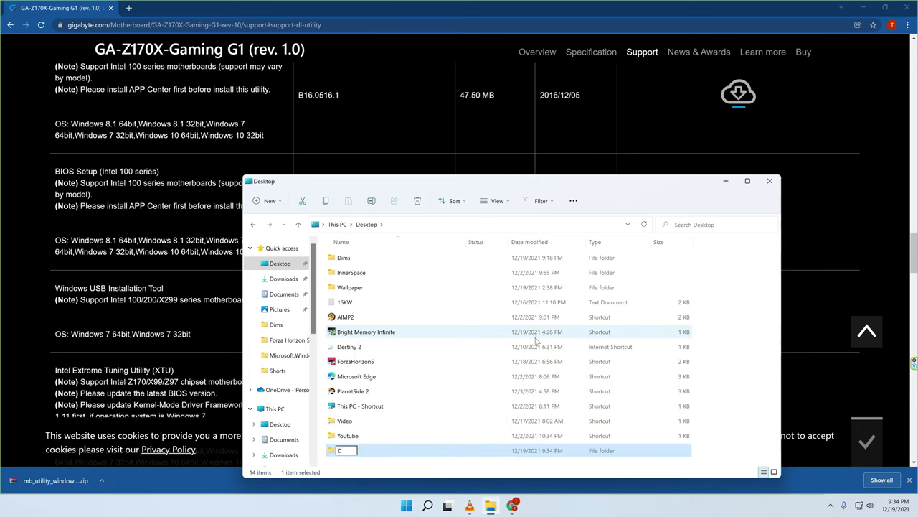
{"action": "type", "text": "IMS"}
{"action": "key", "text": "Return"}
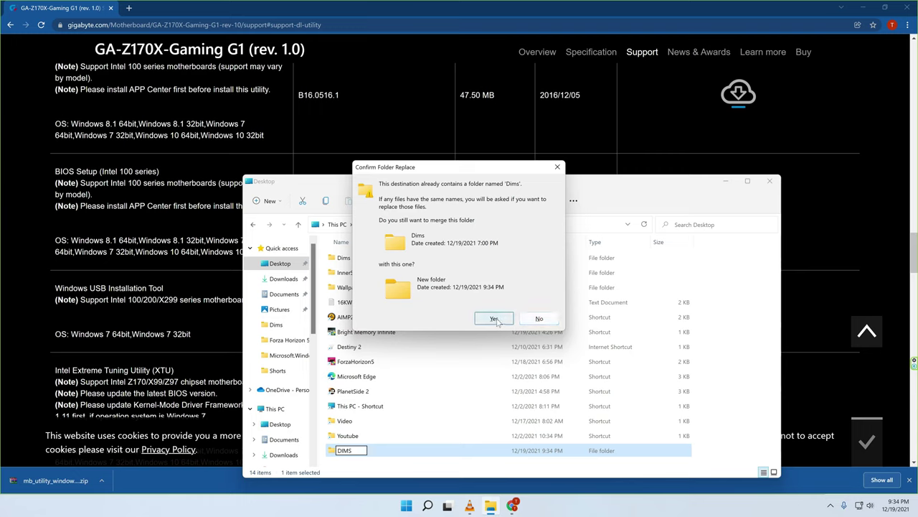
{"action": "left_click", "coordinate": [539, 318]}
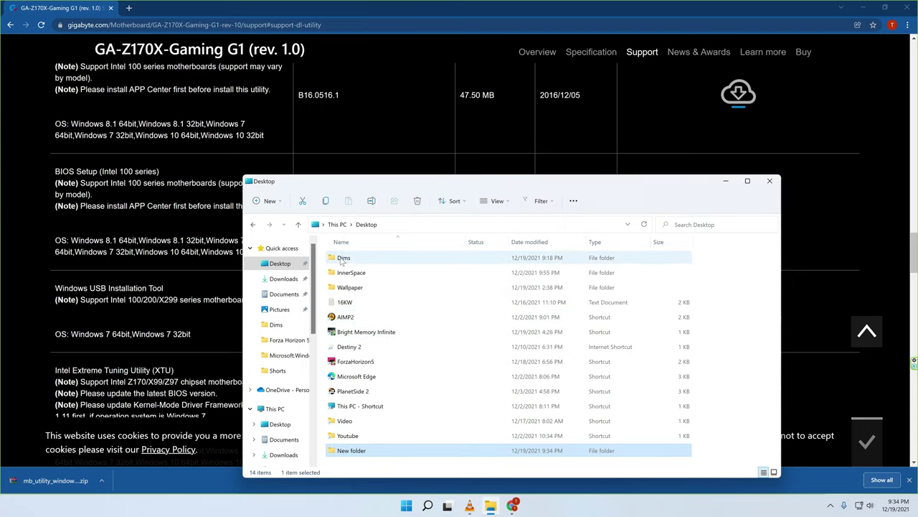
Check the contents of the existing Dims folder on the Desktop and rename that folder to sesd
{"action": "double_click", "coordinate": [343, 259]}
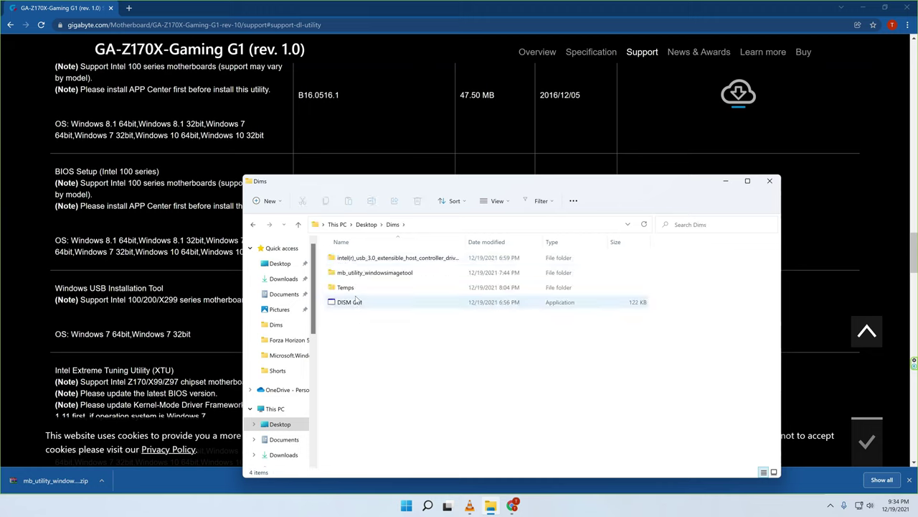
{"action": "left_click", "coordinate": [252, 224]}
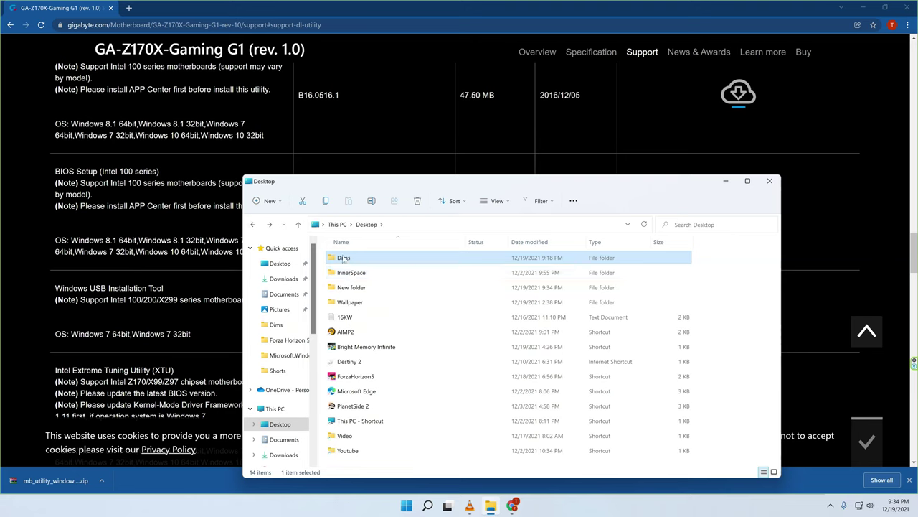
{"action": "left_click", "coordinate": [345, 260]}
{"action": "type", "text": "sesd"}
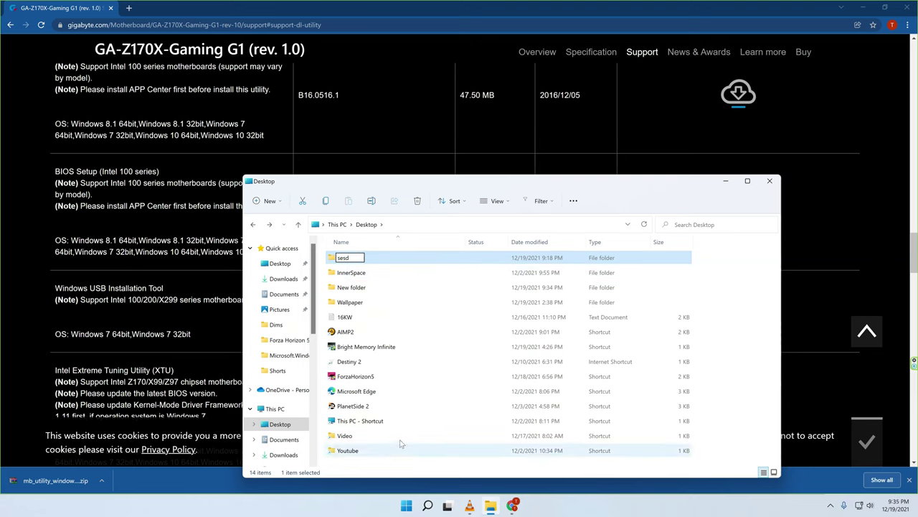
{"action": "key", "text": "Return"}
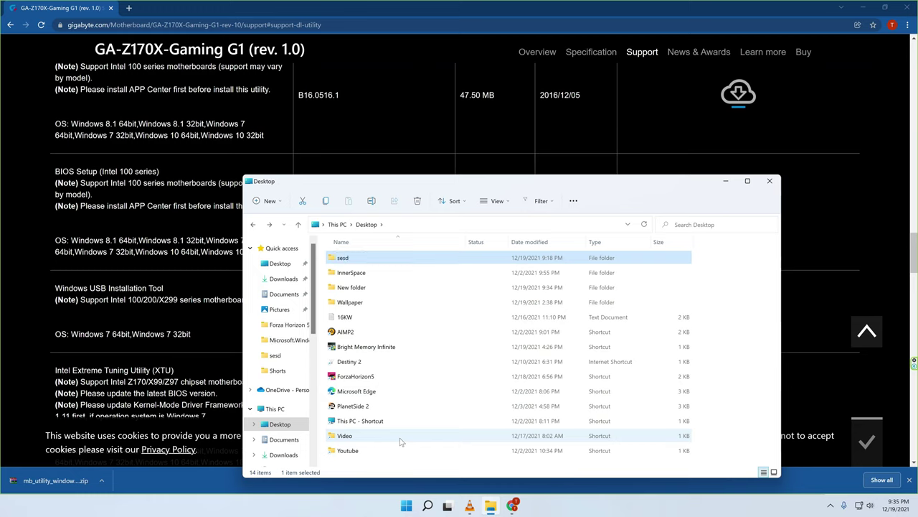
Check the unnamed New folder on the Desktop and delete it
{"action": "right_click", "coordinate": [347, 463]}
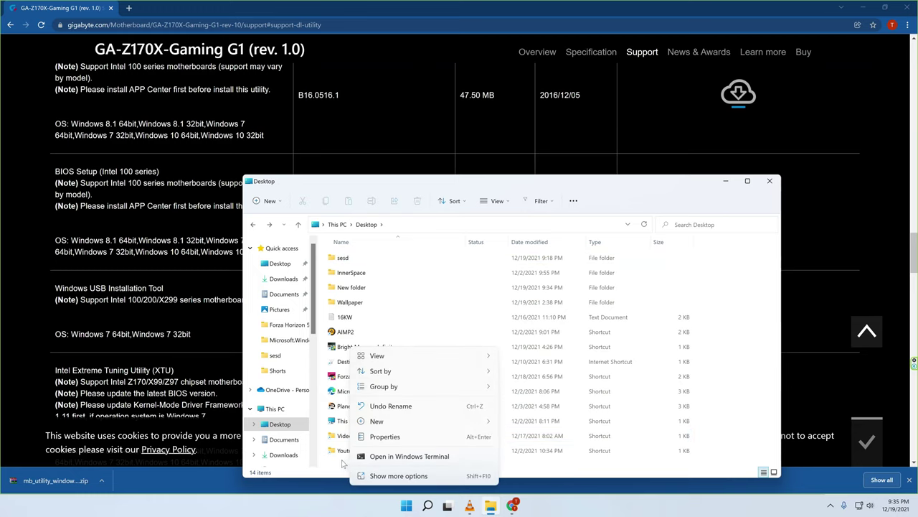
{"action": "left_click", "coordinate": [347, 464]}
{"action": "left_click", "coordinate": [280, 424]}
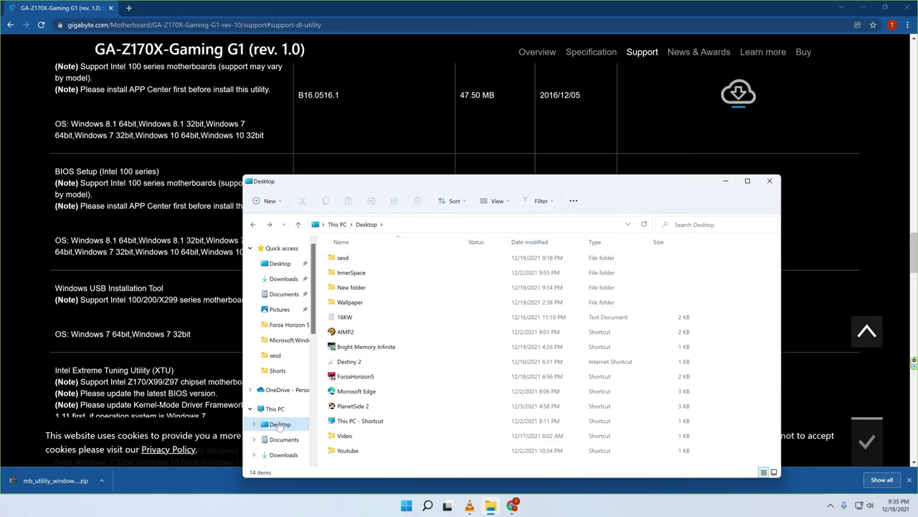
{"action": "left_click", "coordinate": [280, 266]}
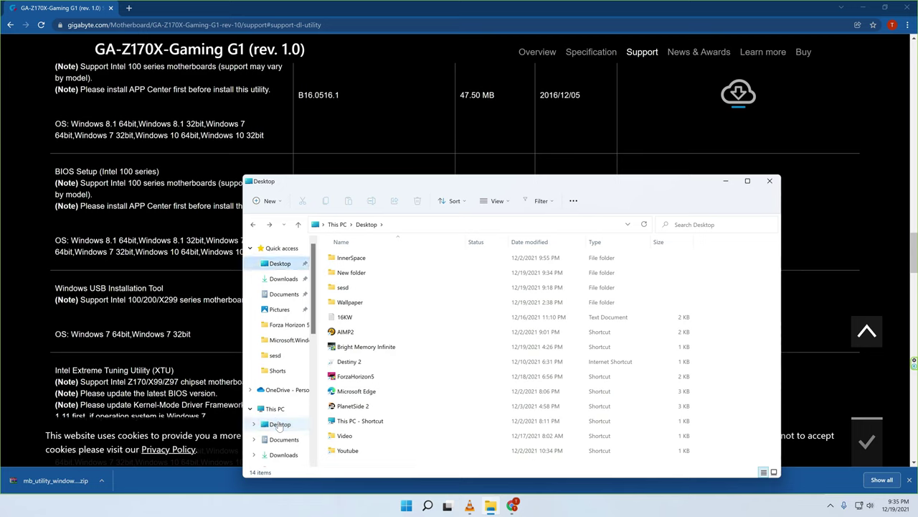
{"action": "left_click", "coordinate": [279, 426]}
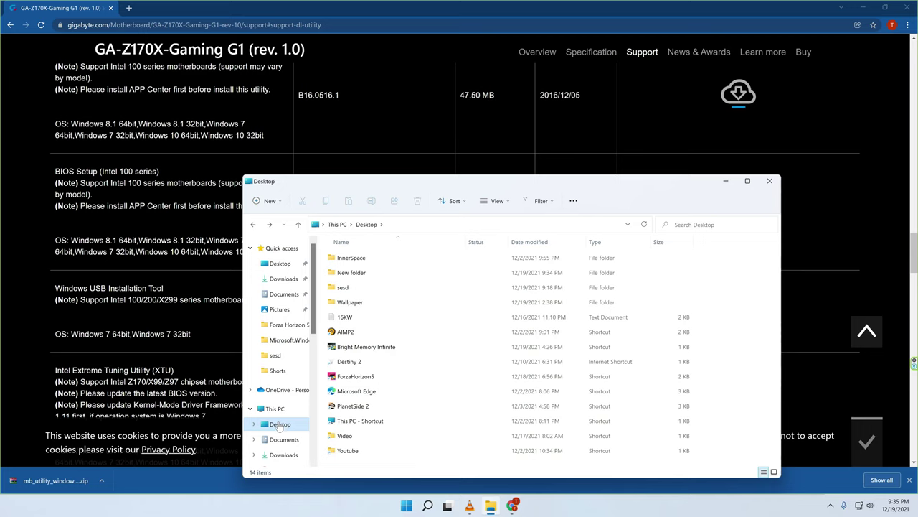
{"action": "left_click", "coordinate": [353, 274]}
{"action": "double_click", "coordinate": [353, 274]}
{"action": "key", "text": "alt+Left"}
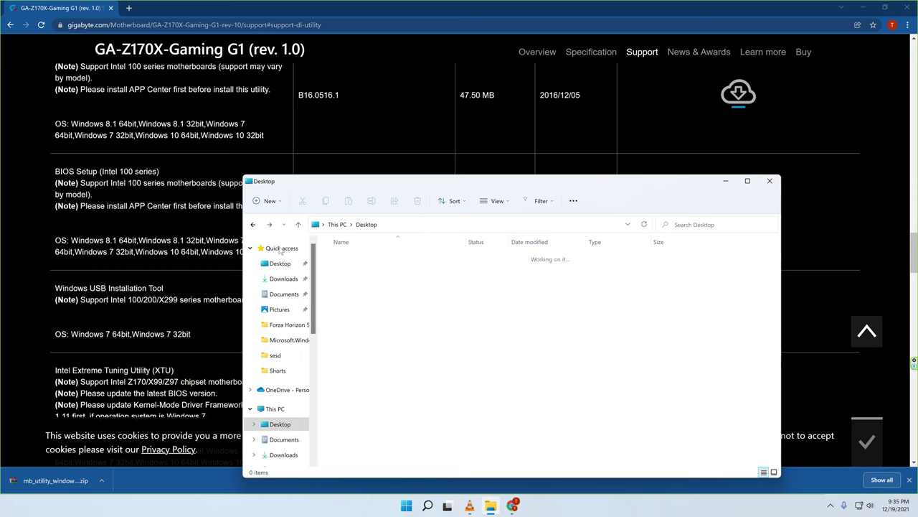
{"action": "right_click", "coordinate": [356, 276]}
{"action": "left_click", "coordinate": [425, 285]}
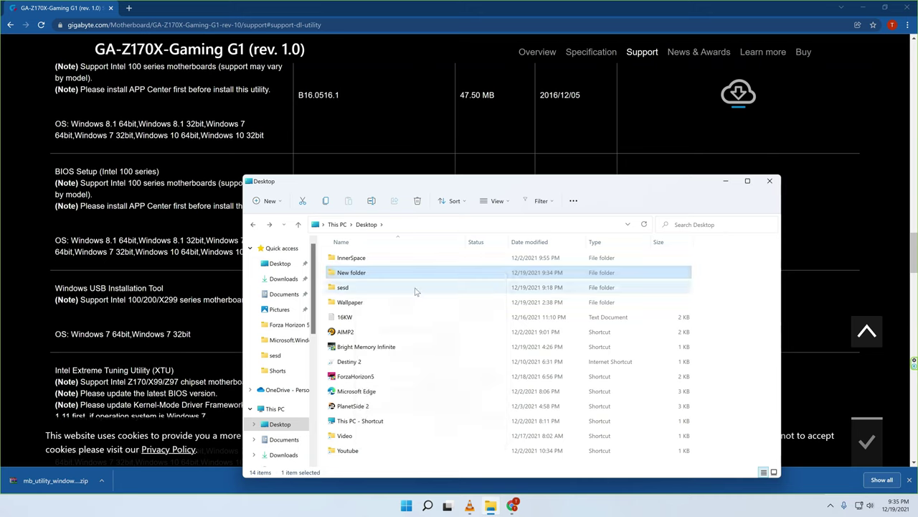
Create a folder named DIMS on the Desktop and open it
{"action": "right_click", "coordinate": [348, 456]}
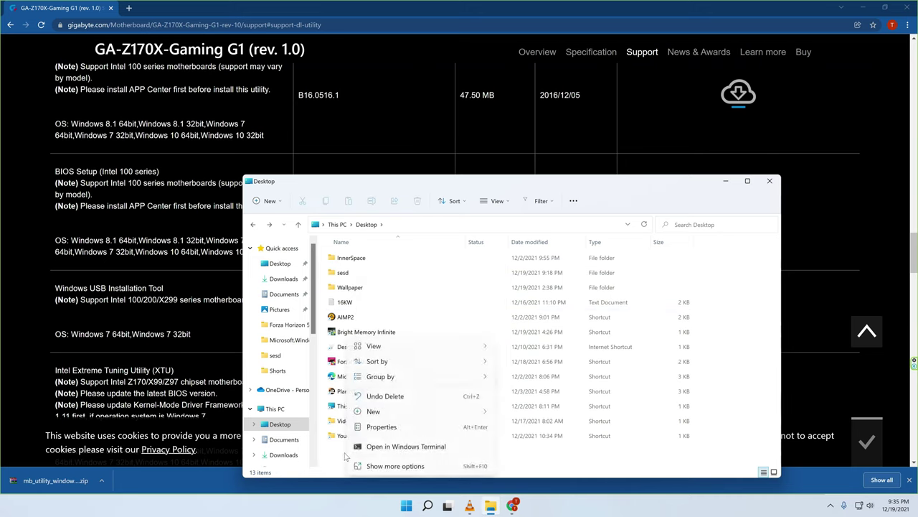
{"action": "mouse_move", "coordinate": [378, 409]}
{"action": "left_click", "coordinate": [520, 338]}
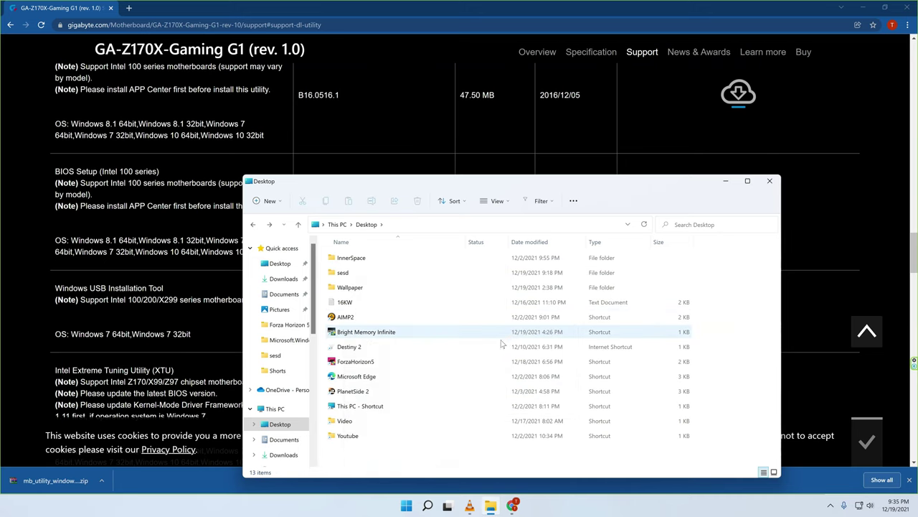
{"action": "type", "text": "Dims"}
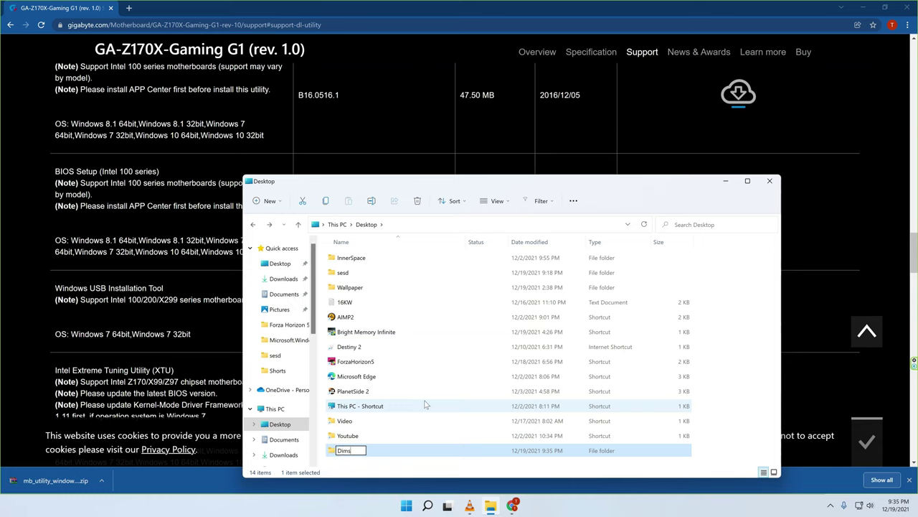
{"action": "key", "text": "BackSpace"}
{"action": "key", "text": "BackSpace"}
{"action": "type", "text": "IMS"}
{"action": "key", "text": "Return"}
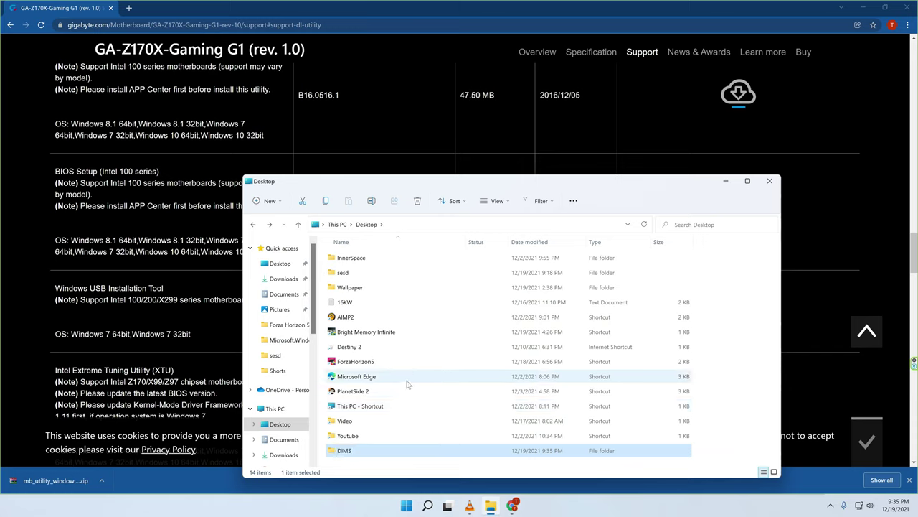
{"action": "double_click", "coordinate": [340, 451]}
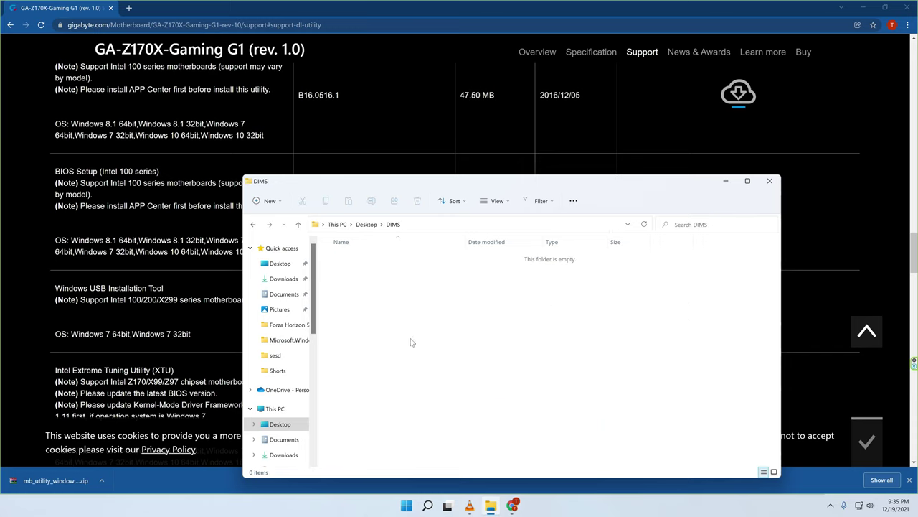
{"action": "right_click", "coordinate": [399, 292]}
{"action": "left_click", "coordinate": [379, 292]}
Try to show the downloaded mb_utility_windowsimagetool archive in its folder from the browser's download entry
{"action": "left_click", "coordinate": [99, 485]}
{"action": "left_click", "coordinate": [101, 483]}
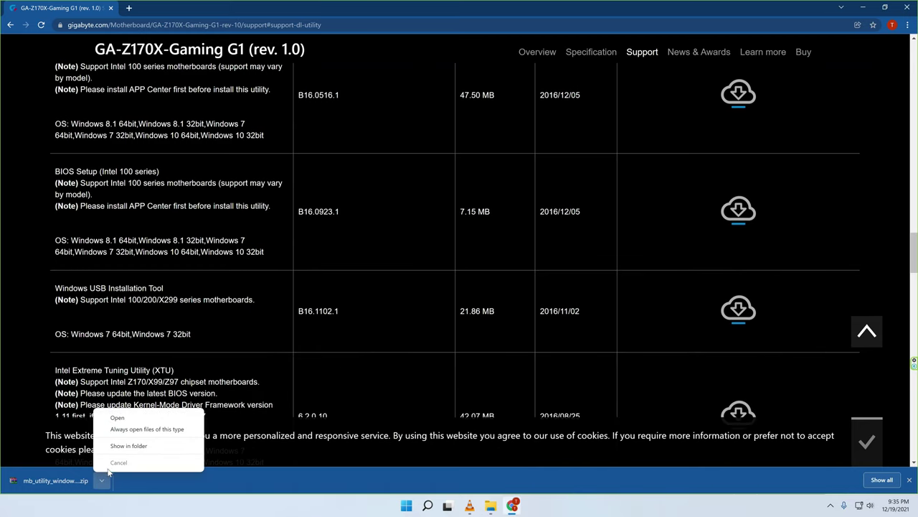
{"action": "left_click", "coordinate": [116, 446]}
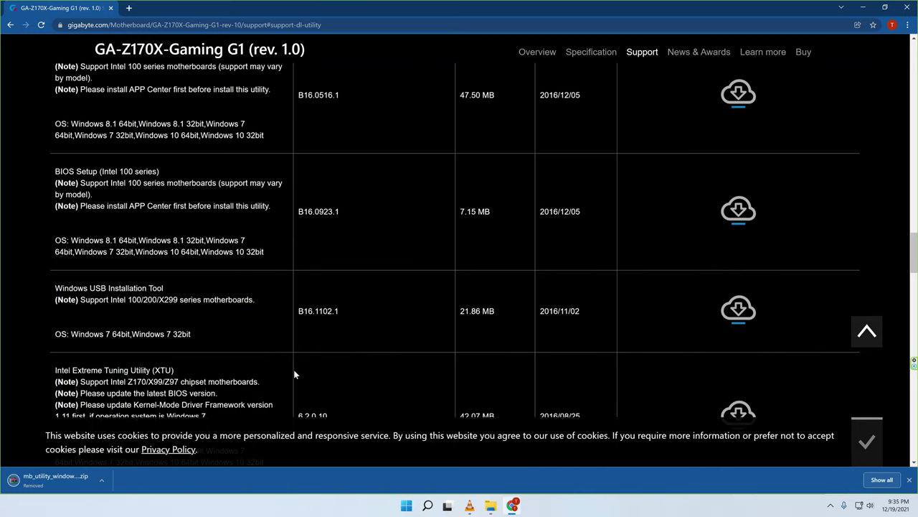
{"action": "left_click", "coordinate": [102, 479]}
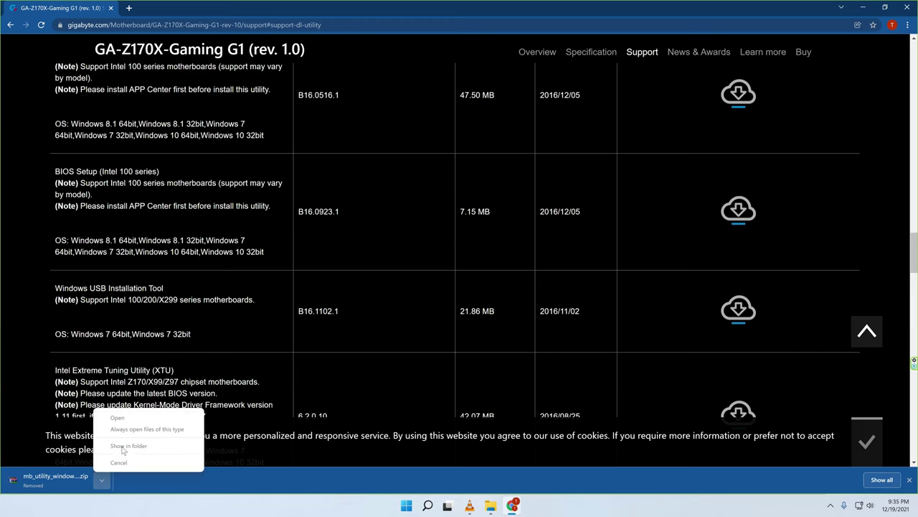
{"action": "left_click", "coordinate": [165, 487]}
{"action": "left_click", "coordinate": [104, 480]}
{"action": "left_click", "coordinate": [182, 480]}
Copy the WindowsImageTool folder from the extracted mb_utility_windowsimagetool folder in Downloads
{"action": "left_click", "coordinate": [491, 505]}
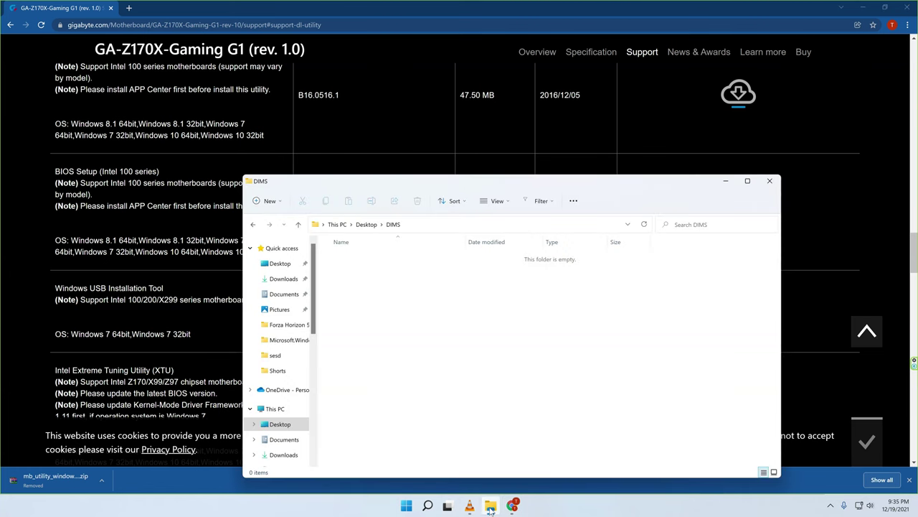
{"action": "left_click", "coordinate": [283, 278]}
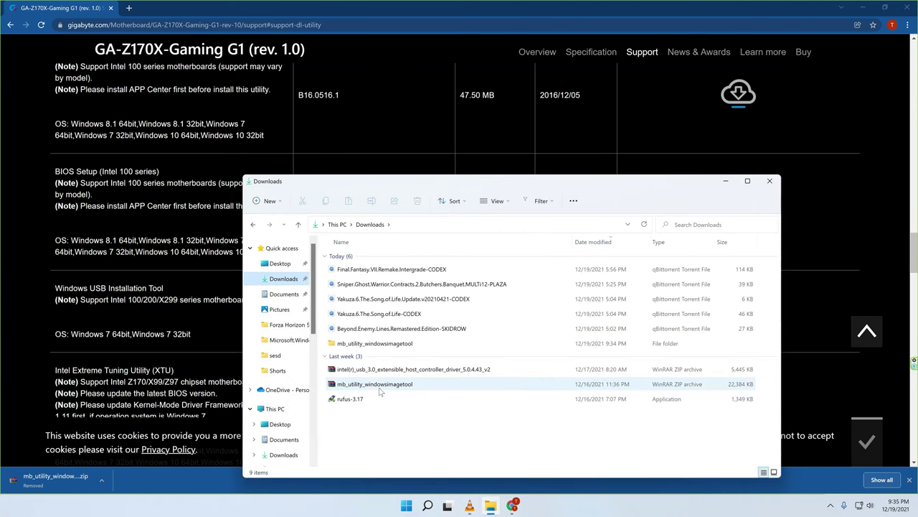
{"action": "left_click", "coordinate": [372, 344]}
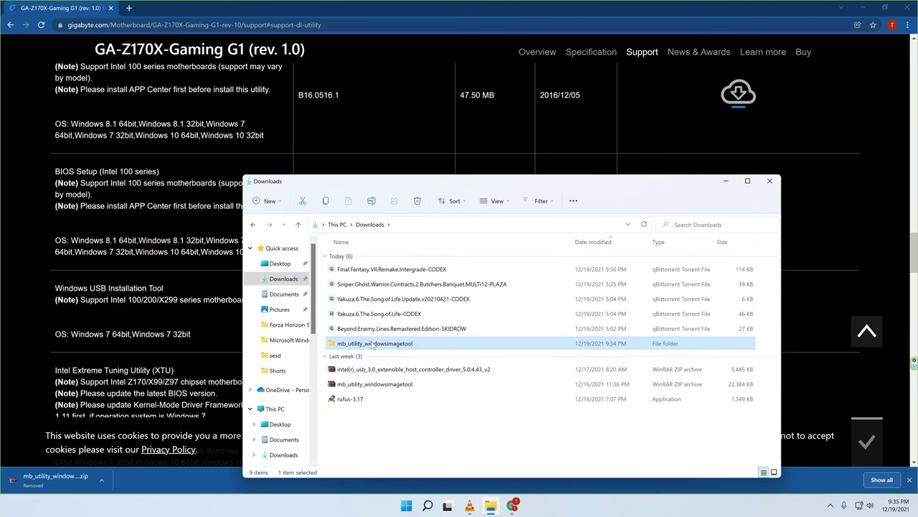
{"action": "double_click", "coordinate": [372, 345]}
{"action": "left_click", "coordinate": [366, 262]}
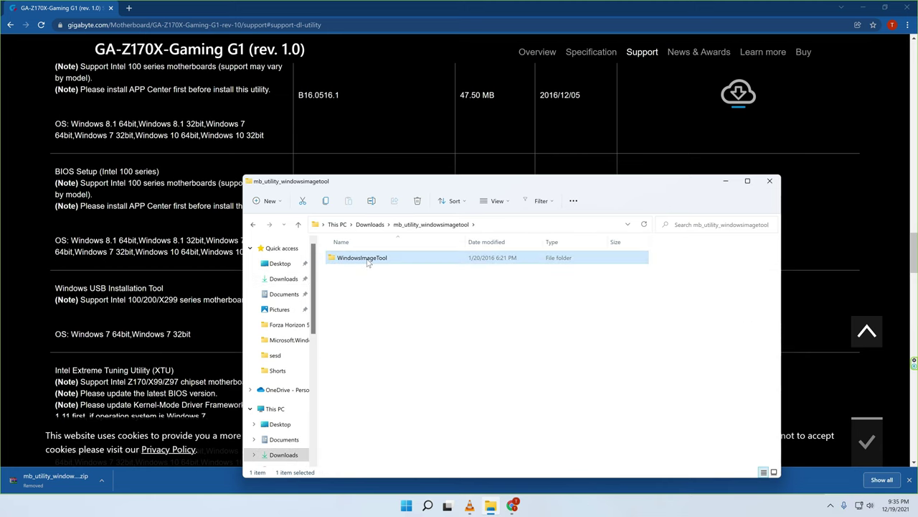
{"action": "double_click", "coordinate": [367, 263]}
{"action": "key", "text": "alt+Left"}
{"action": "right_click", "coordinate": [361, 260]}
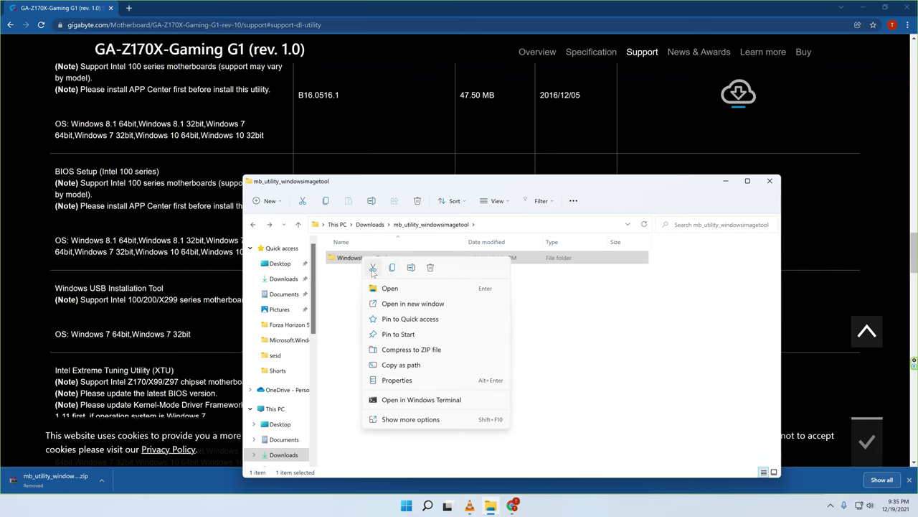
{"action": "left_click", "coordinate": [392, 267]}
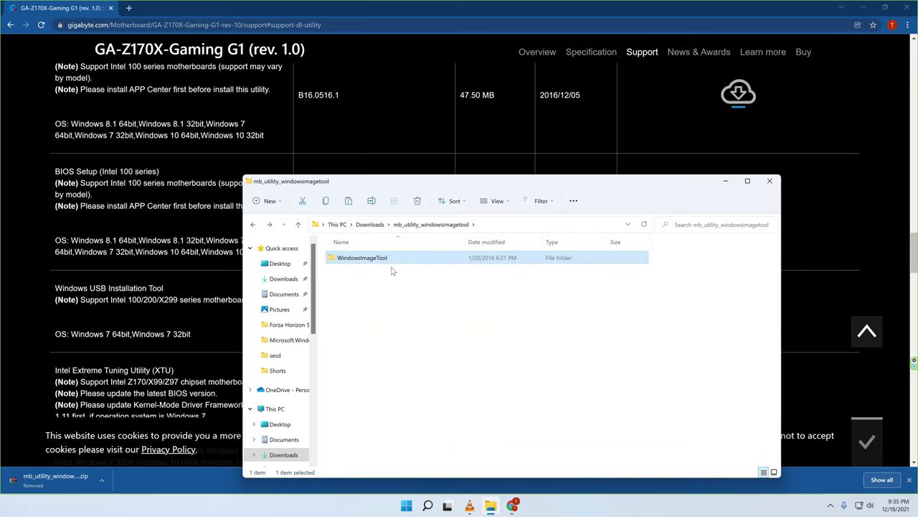
Paste the copied WindowsImageTool folder into the DIMS folder on the Desktop
{"action": "left_click", "coordinate": [490, 505]}
{"action": "left_click", "coordinate": [490, 505]}
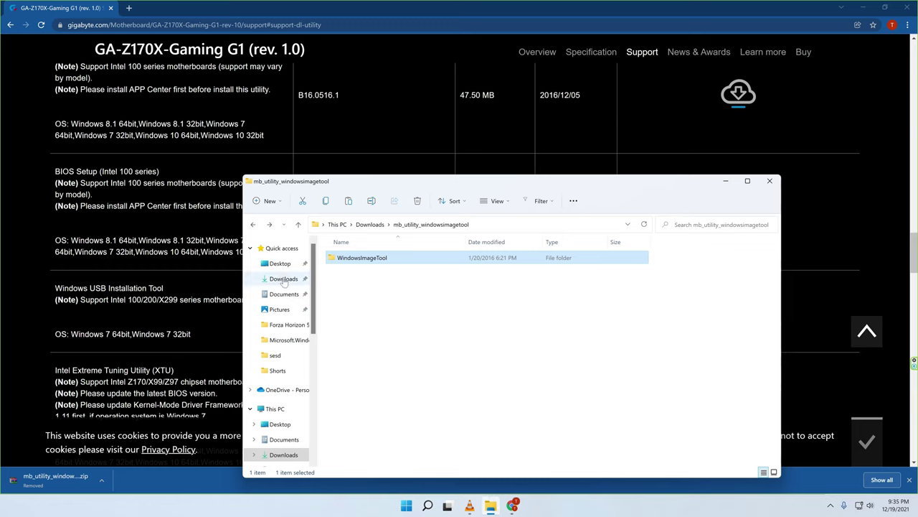
{"action": "left_click", "coordinate": [280, 264]}
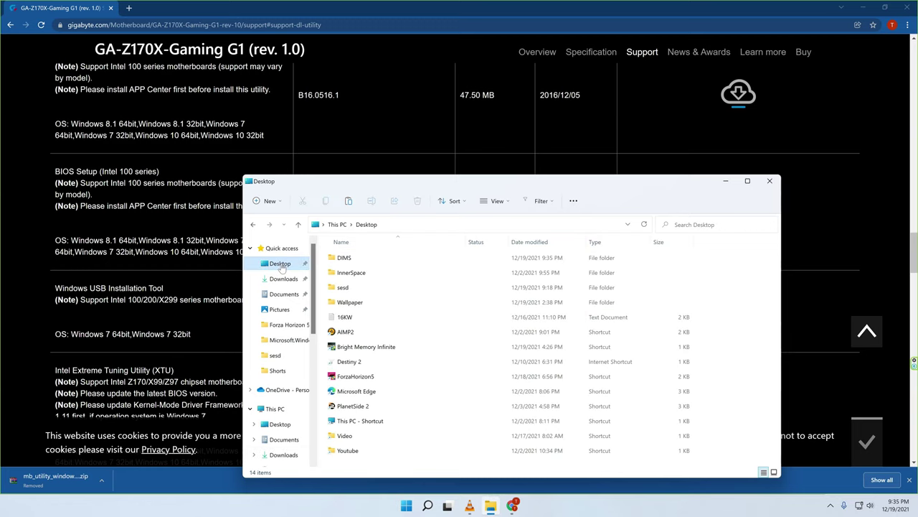
{"action": "double_click", "coordinate": [351, 258]}
{"action": "right_click", "coordinate": [382, 323]}
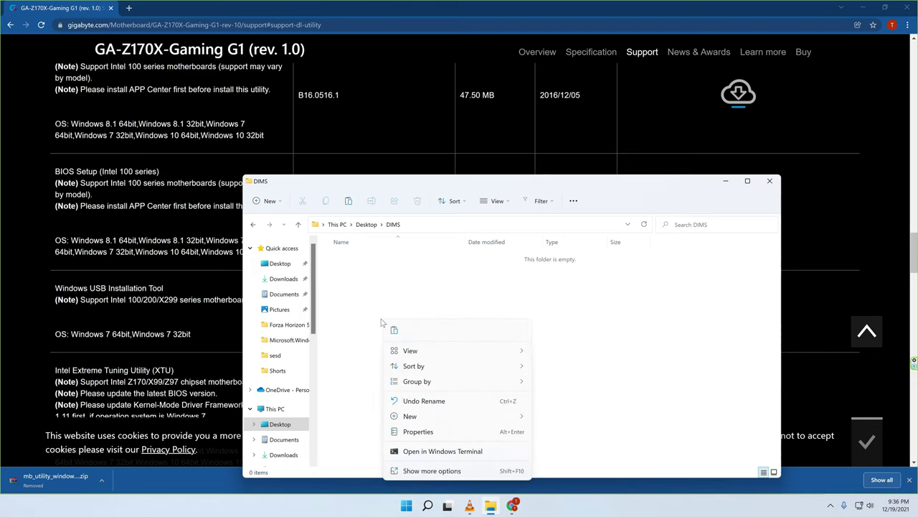
{"action": "left_click", "coordinate": [397, 333]}
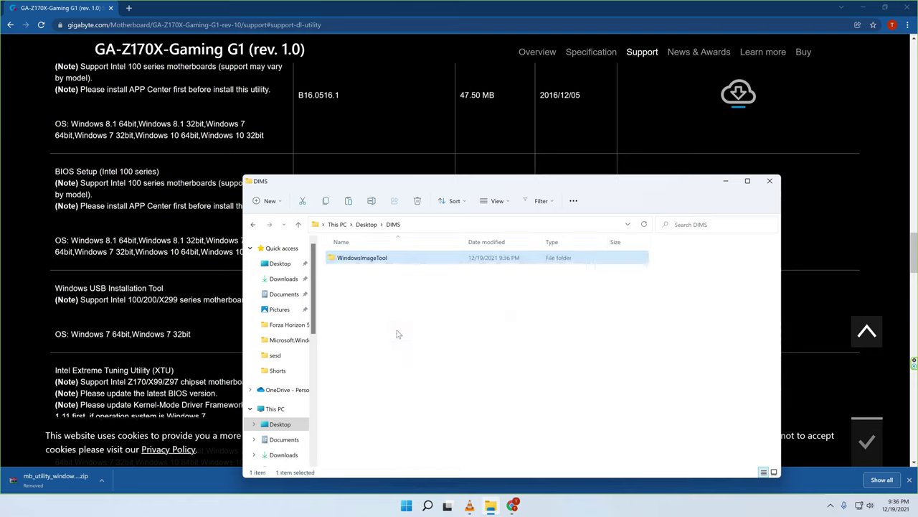
{"action": "left_click", "coordinate": [346, 321]}
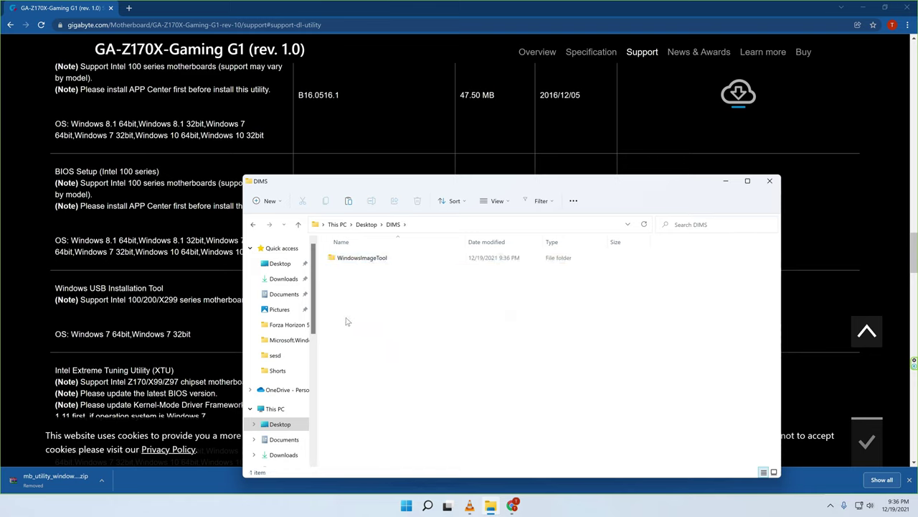
Switch to Chrome and go back from the Gigabyte support pages to the earlier Google search results
{"action": "left_click", "coordinate": [511, 504]}
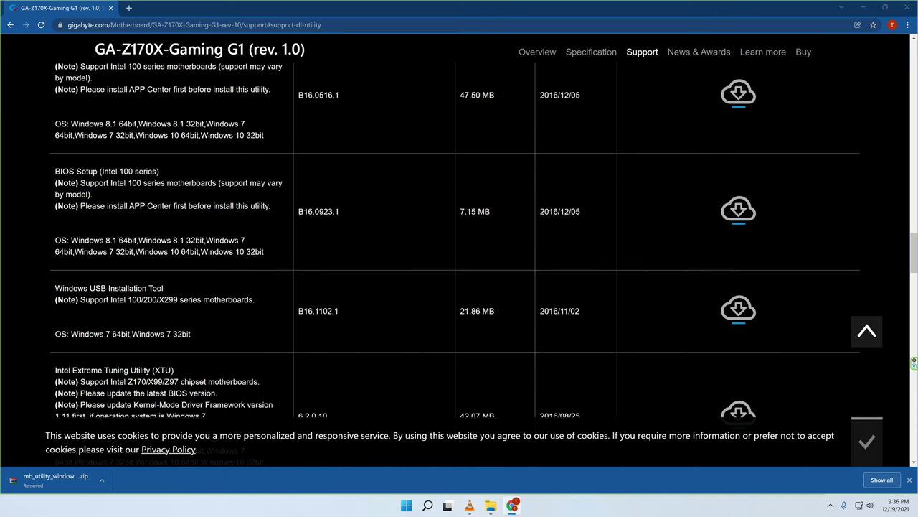
{"action": "left_click", "coordinate": [11, 25]}
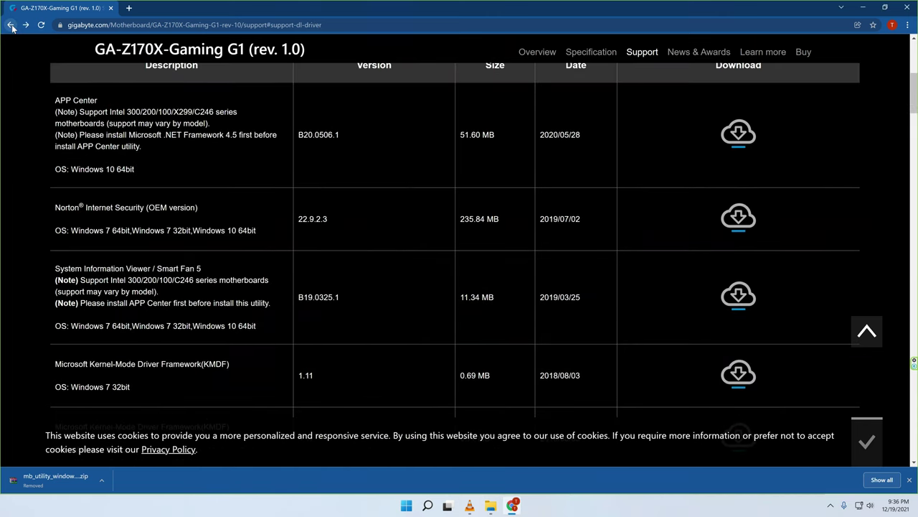
{"action": "left_click", "coordinate": [12, 25]}
{"action": "left_click", "coordinate": [12, 25]}
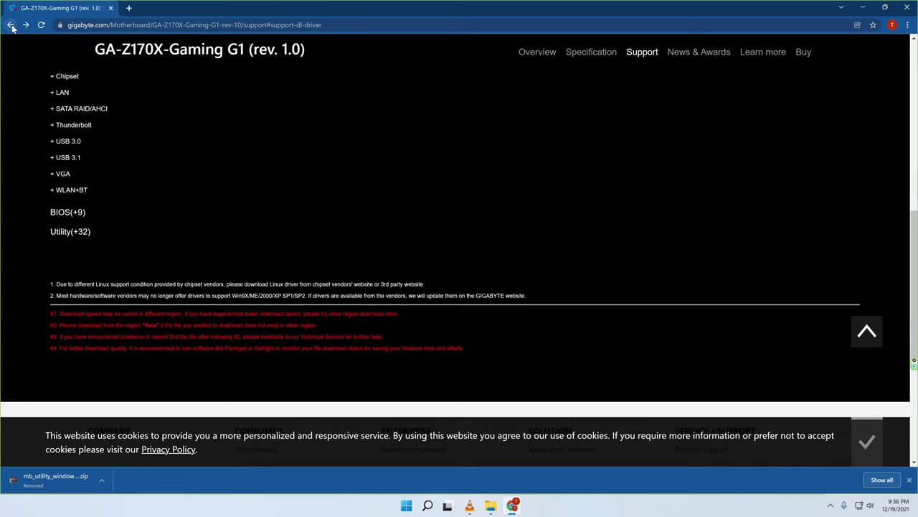
{"action": "left_click", "coordinate": [12, 25]}
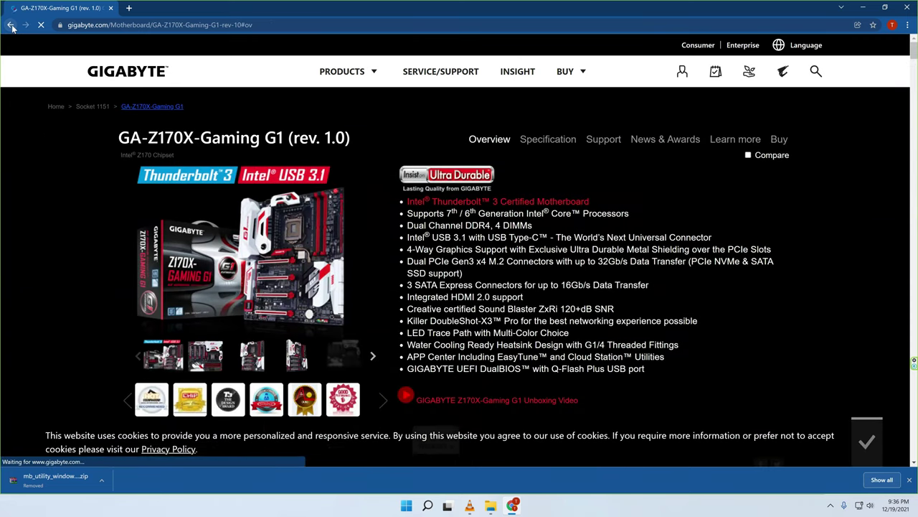
{"action": "left_click", "coordinate": [12, 25]}
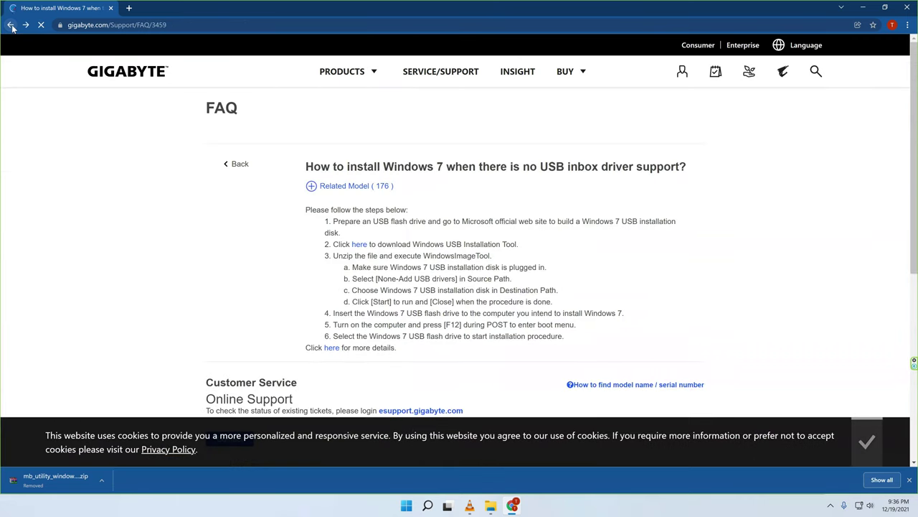
{"action": "left_click", "coordinate": [11, 25]}
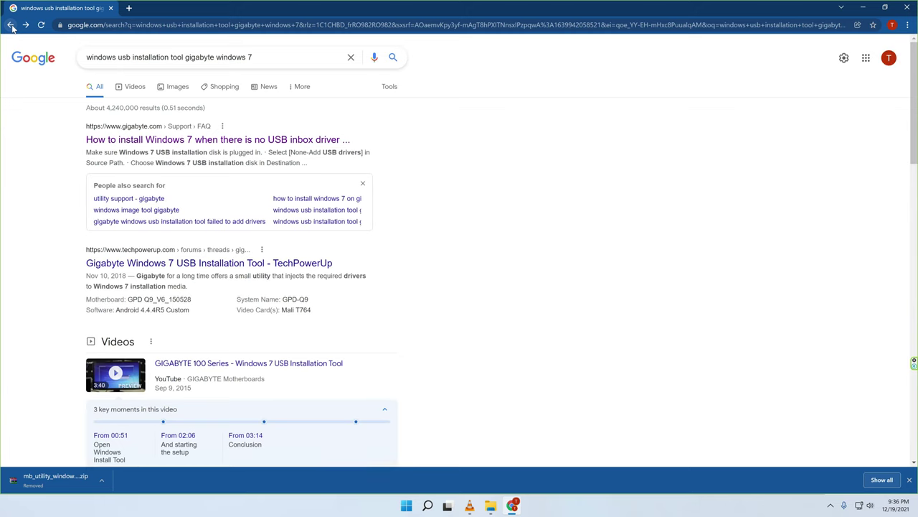
Search Google for "Dims gui" and switch to the suggested spelling "Dism gui"
{"action": "left_click_drag", "start_coordinate": [251, 57], "coordinate": [45, 78]}
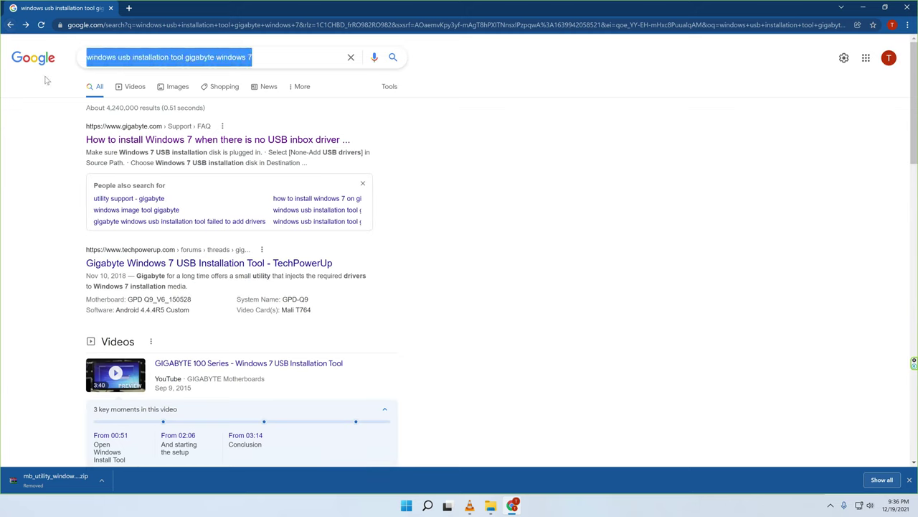
{"action": "type", "text": "Dims"}
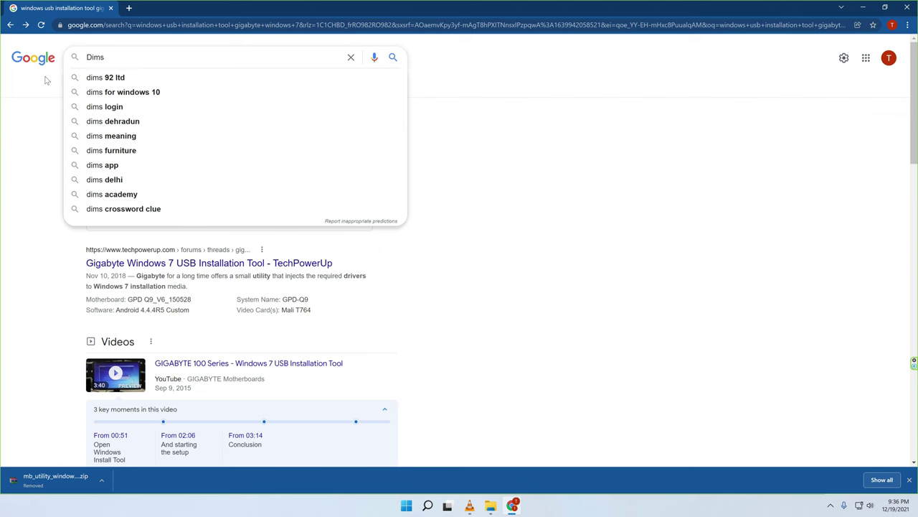
{"action": "type", "text": "gui"}
{"action": "key", "text": "Return"}
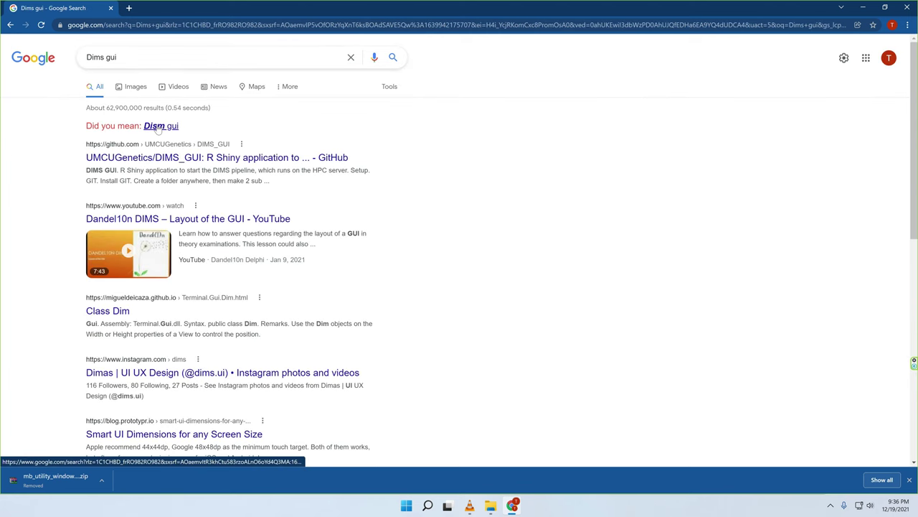
{"action": "left_click", "coordinate": [157, 127]}
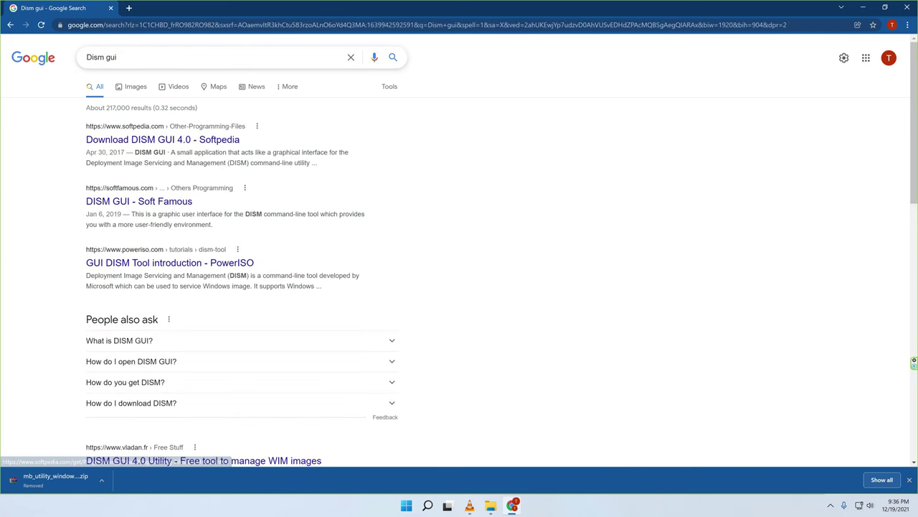
Download DISM GUI 4.0 from its Softpedia page through Softpedia Secure Download (US), agreeing to the privacy notice
{"action": "left_click", "coordinate": [151, 140]}
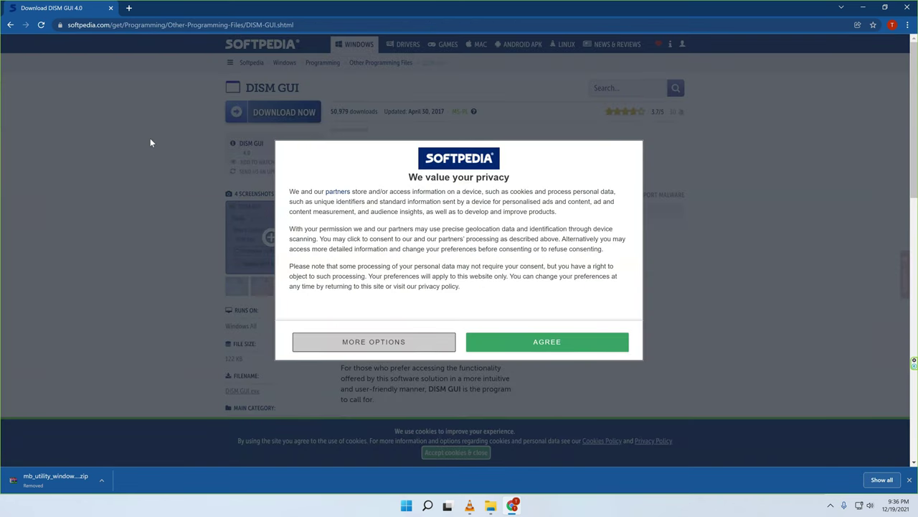
{"action": "left_click", "coordinate": [517, 348]}
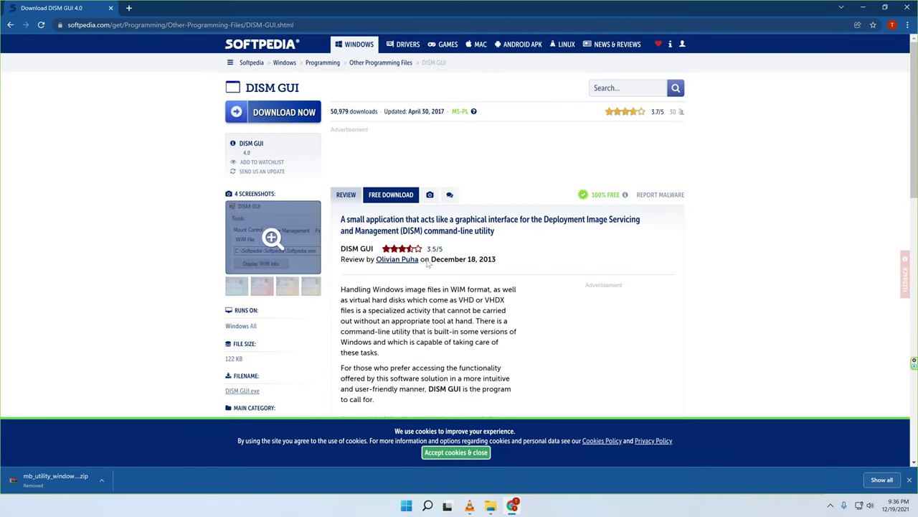
{"action": "left_click", "coordinate": [386, 196]}
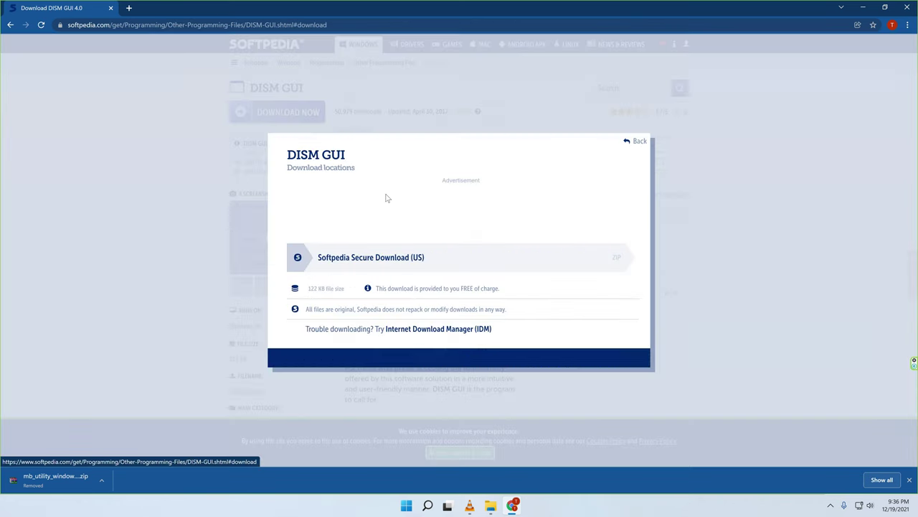
{"action": "left_click", "coordinate": [334, 265]}
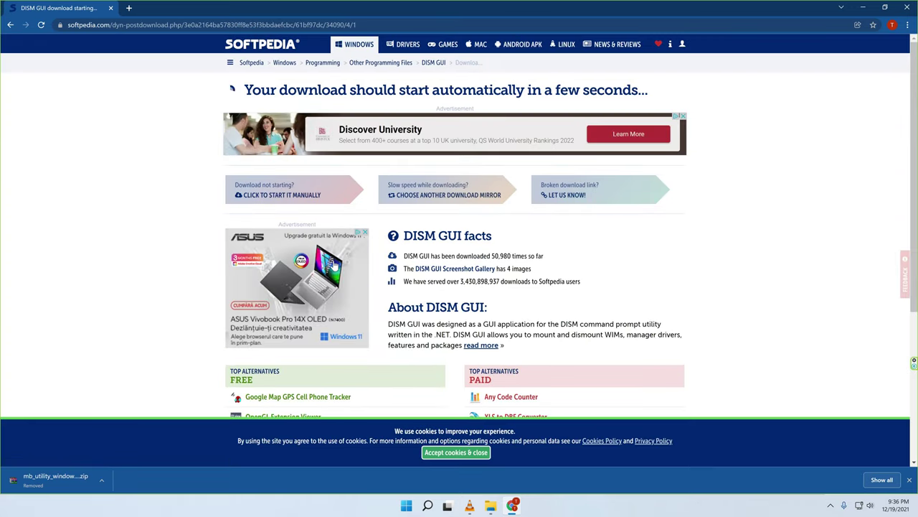
{"action": "scroll", "coordinate": [514, 266], "scroll_direction": "down", "scroll_amount": 3}
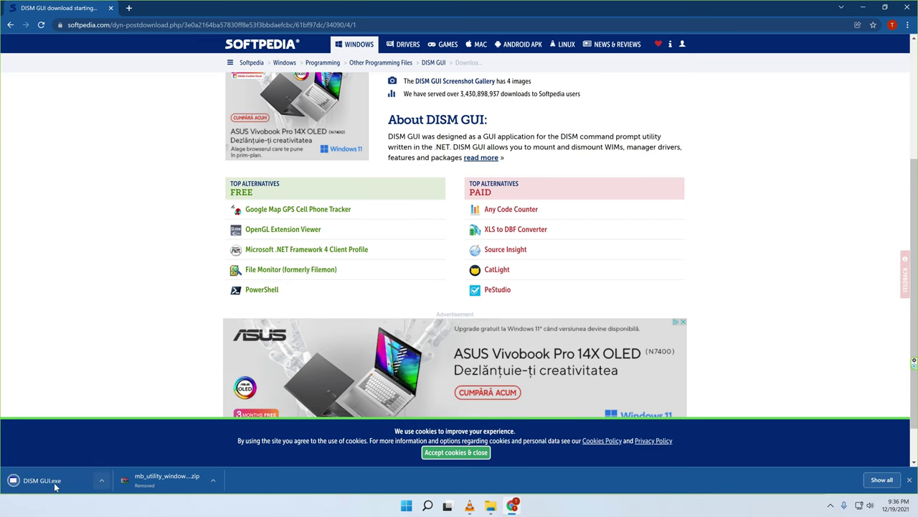
Show the downloaded DISM GUI.exe in its folder and copy the file
{"action": "left_click", "coordinate": [102, 485]}
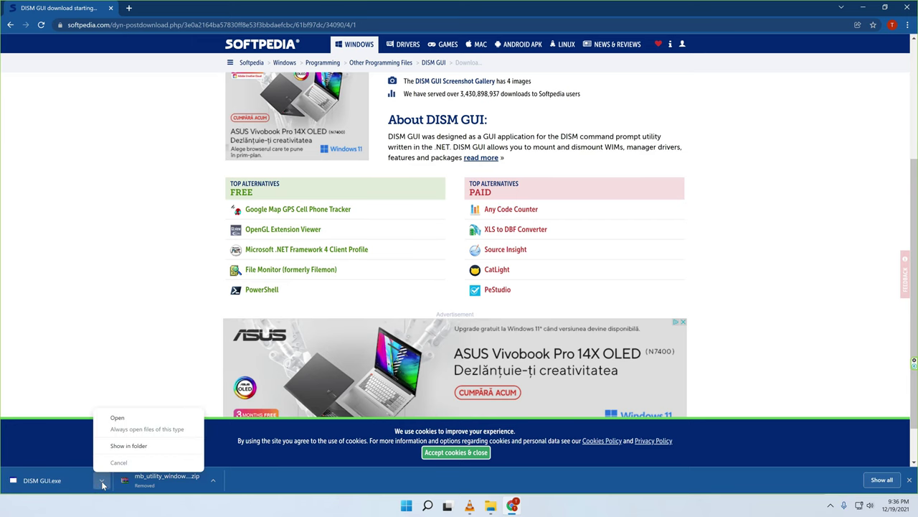
{"action": "left_click", "coordinate": [138, 447]}
{"action": "left_click", "coordinate": [374, 459]}
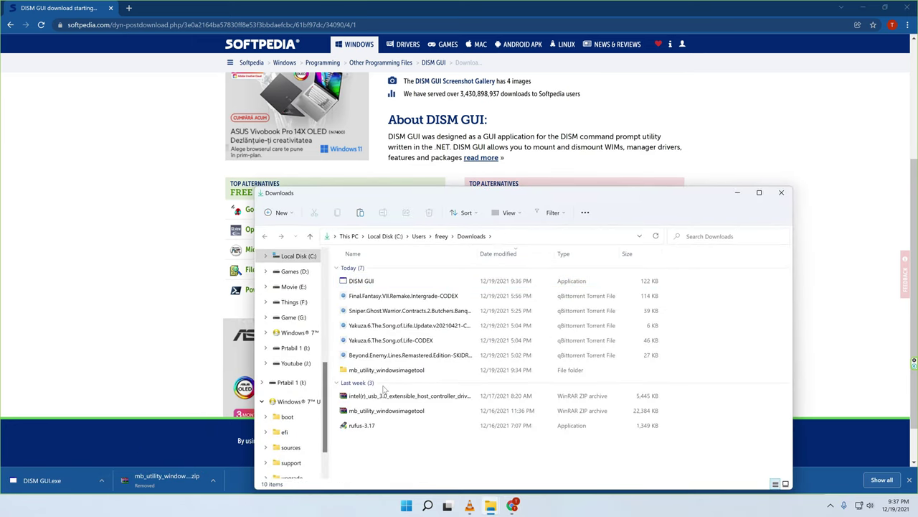
{"action": "left_click", "coordinate": [364, 282]}
{"action": "right_click", "coordinate": [364, 282]}
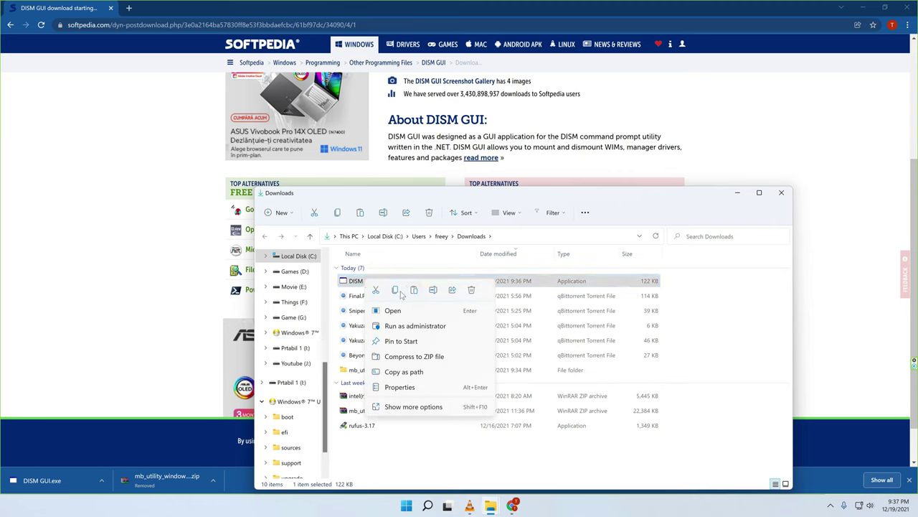
{"action": "left_click", "coordinate": [394, 290]}
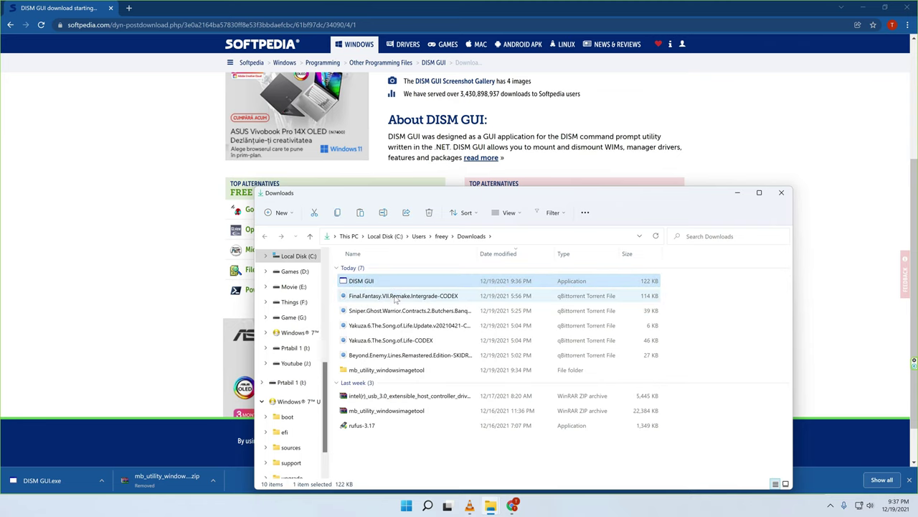
Paste the copied DISM GUI application into the DIMS folder on the Desktop
{"action": "left_click", "coordinate": [490, 505]}
{"action": "left_click", "coordinate": [453, 468]}
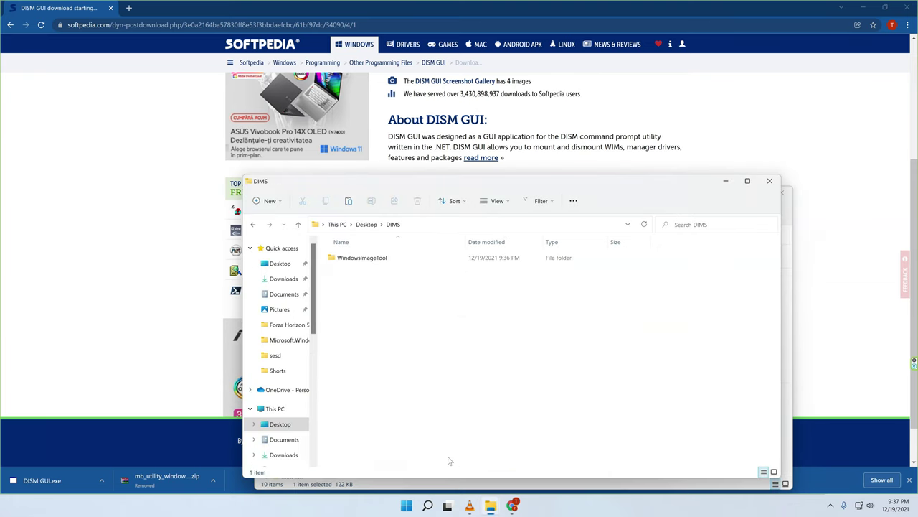
{"action": "right_click", "coordinate": [351, 300]}
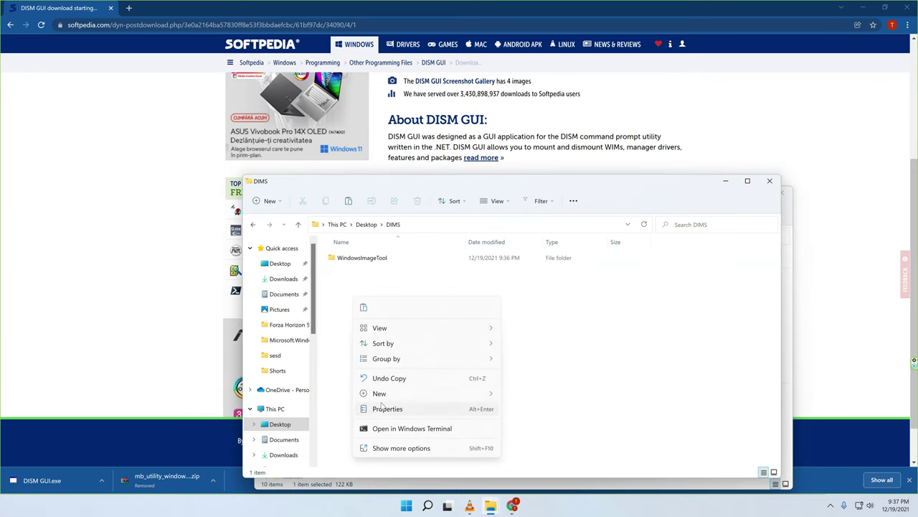
{"action": "left_click", "coordinate": [364, 308]}
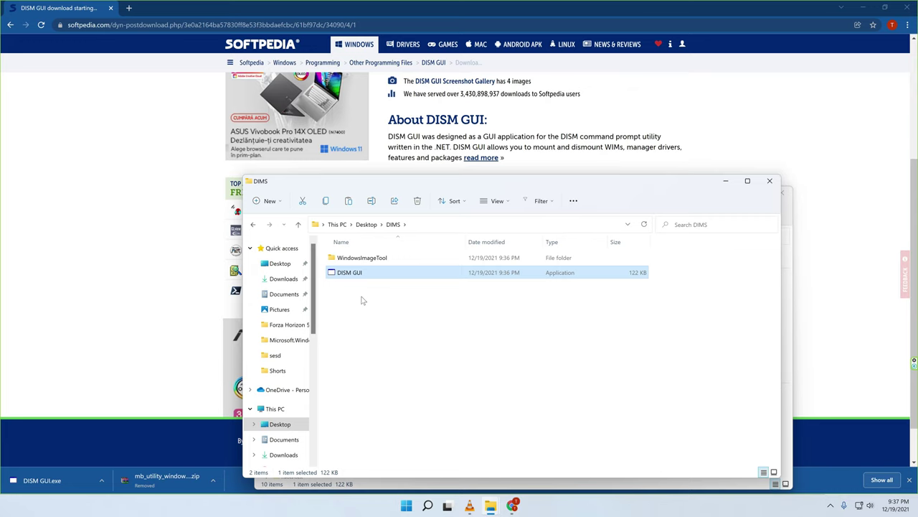
{"action": "left_click", "coordinate": [400, 371]}
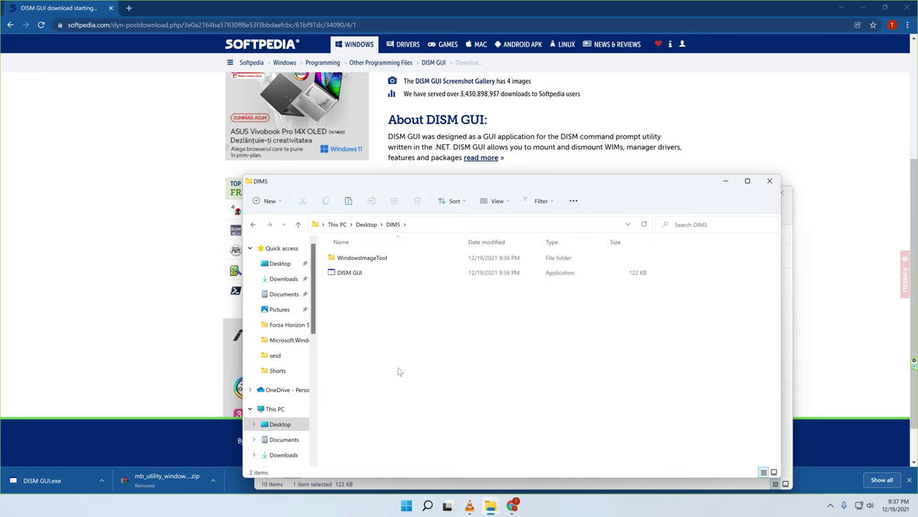
Create a new folder named Temps in the DIMS folder
{"action": "right_click", "coordinate": [363, 328]}
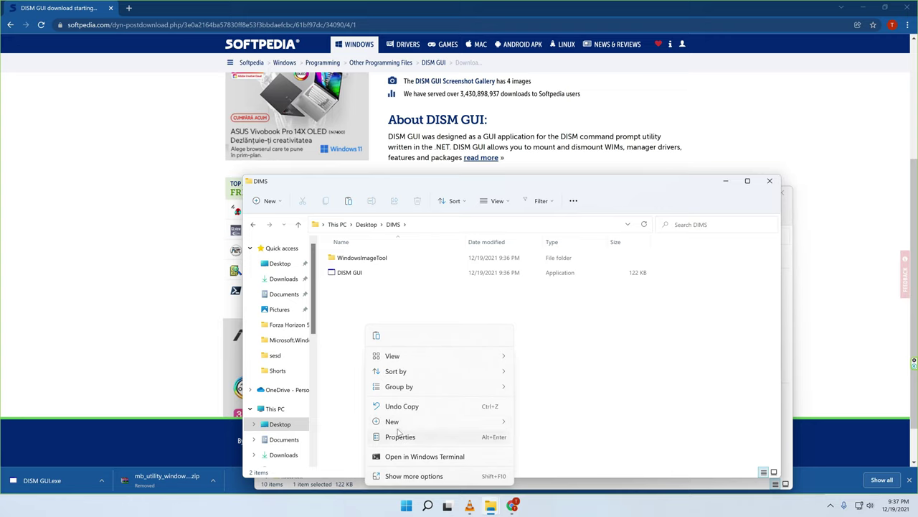
{"action": "mouse_move", "coordinate": [431, 421]}
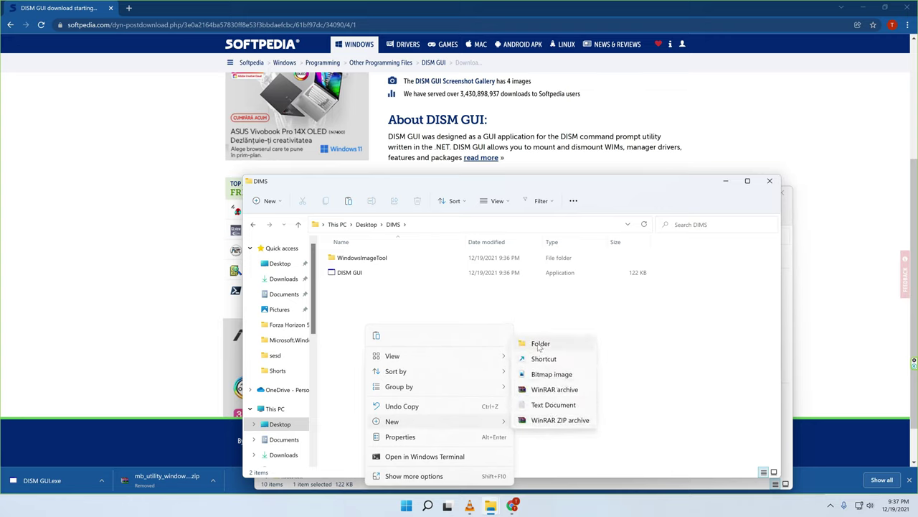
{"action": "left_click", "coordinate": [539, 345]}
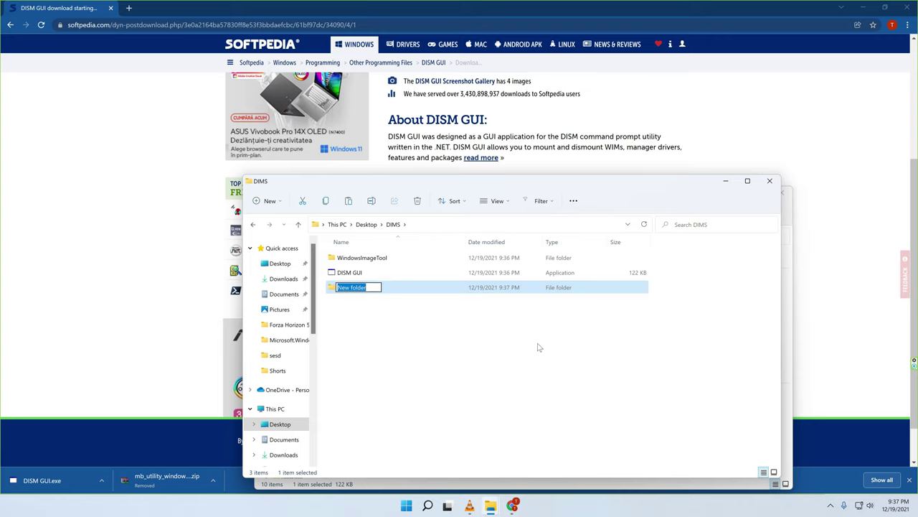
{"action": "type", "text": "Temps"}
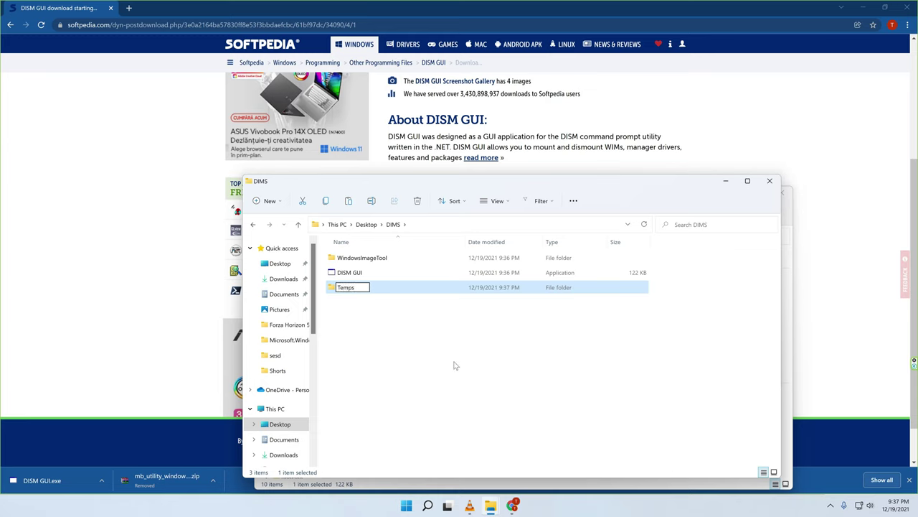
{"action": "key", "text": "Return"}
{"action": "left_click", "coordinate": [453, 367]}
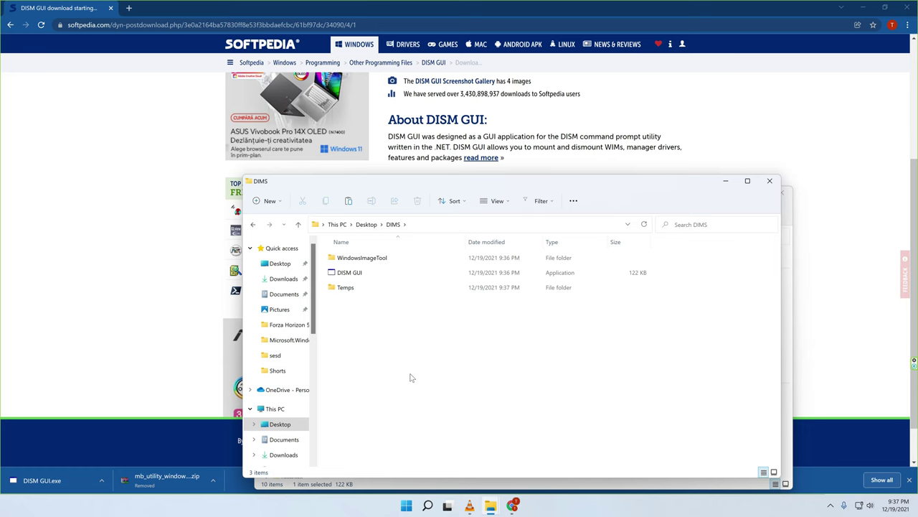
Check the contents of the sesd folder on the Desktop using the Downloads window, and close that window
{"action": "mouse_move", "coordinate": [493, 508]}
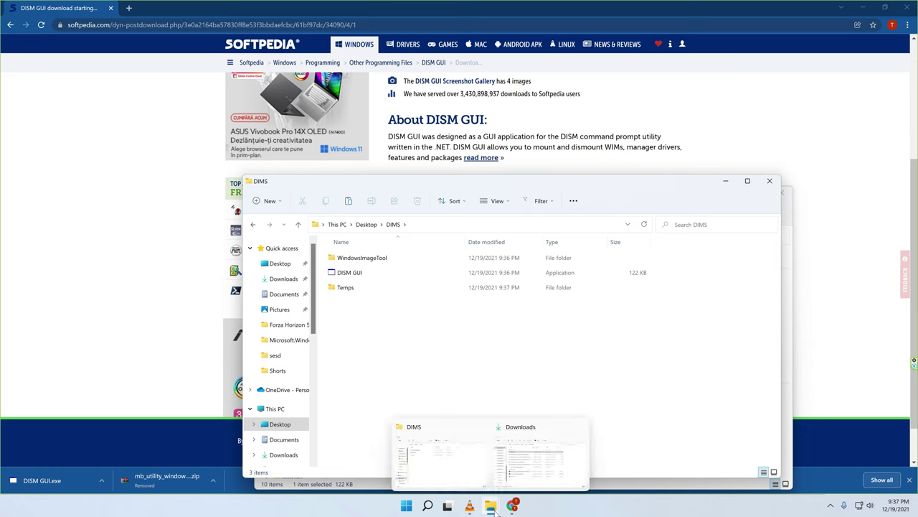
{"action": "left_click", "coordinate": [533, 468]}
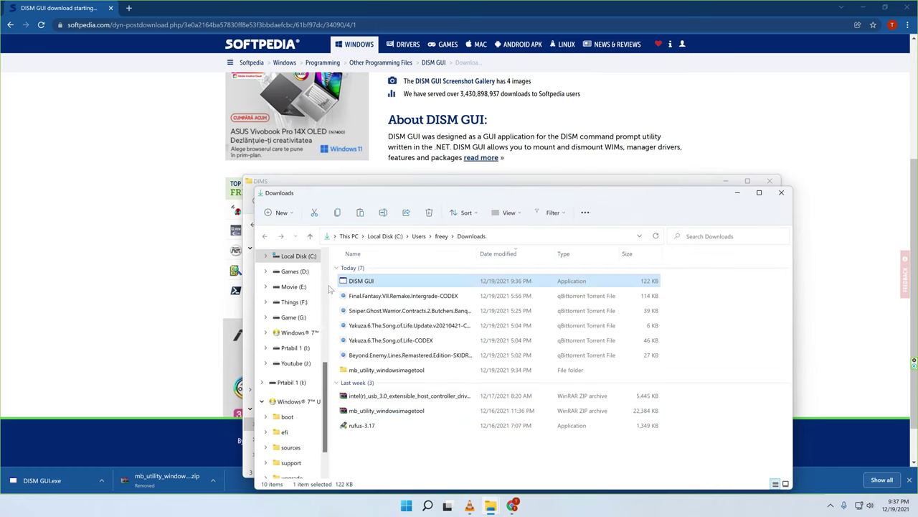
{"action": "scroll", "coordinate": [301, 287], "scroll_direction": "up", "scroll_amount": 10}
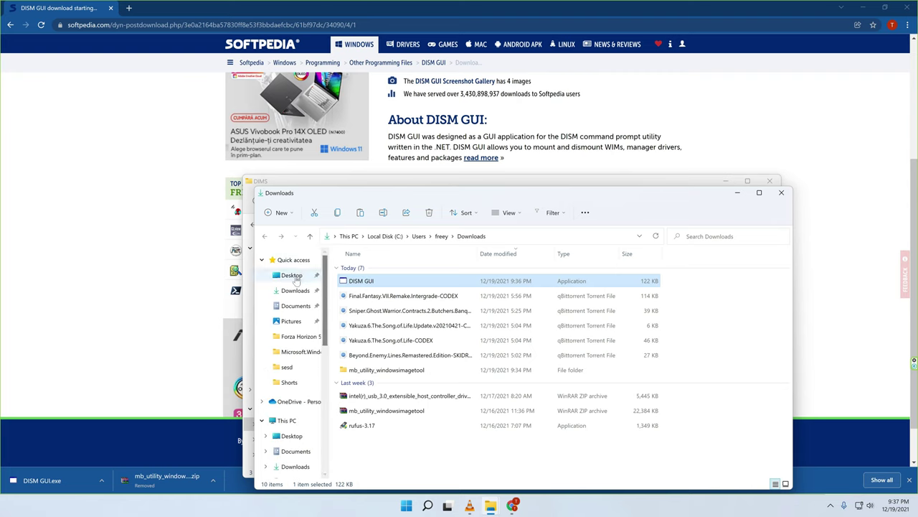
{"action": "left_click", "coordinate": [296, 280]}
{"action": "double_click", "coordinate": [439, 298]}
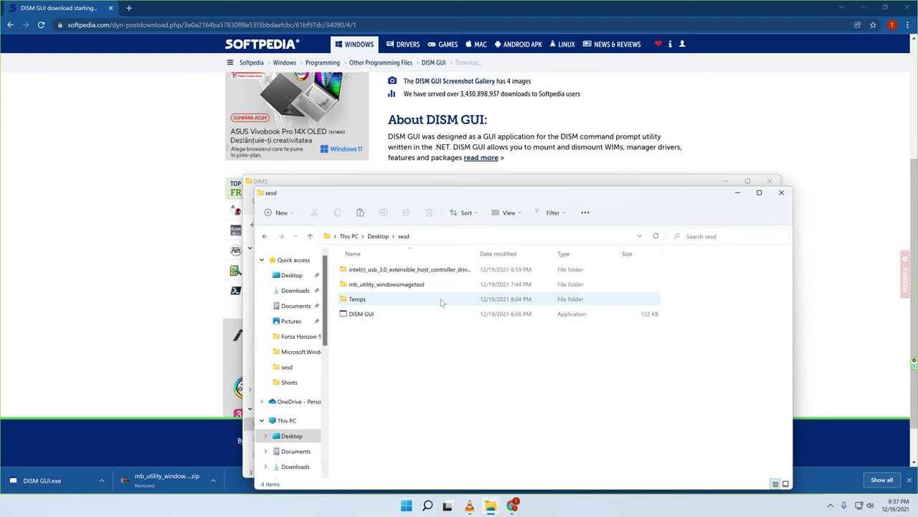
{"action": "left_click", "coordinate": [782, 192]}
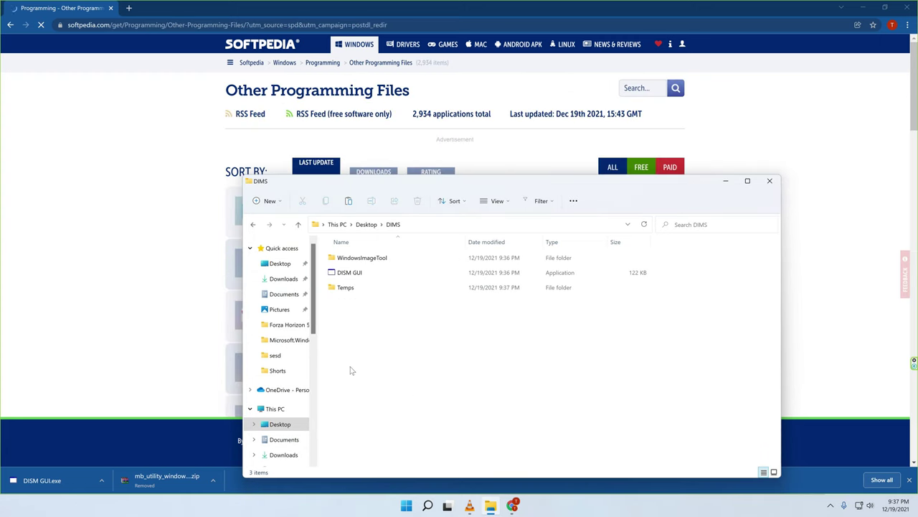
Close the browser and open the sources folder of the Windows 7 Ultimate April 2021 (H:) drive in a new File Explorer window
{"action": "left_click", "coordinate": [909, 7]}
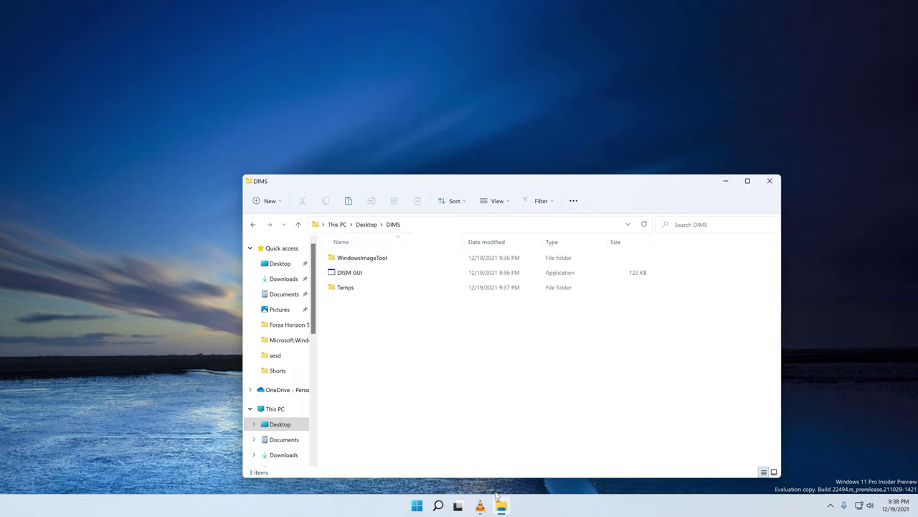
{"action": "mouse_move", "coordinate": [504, 506]}
{"action": "left_click", "coordinate": [417, 506]}
{"action": "left_click", "coordinate": [479, 302]}
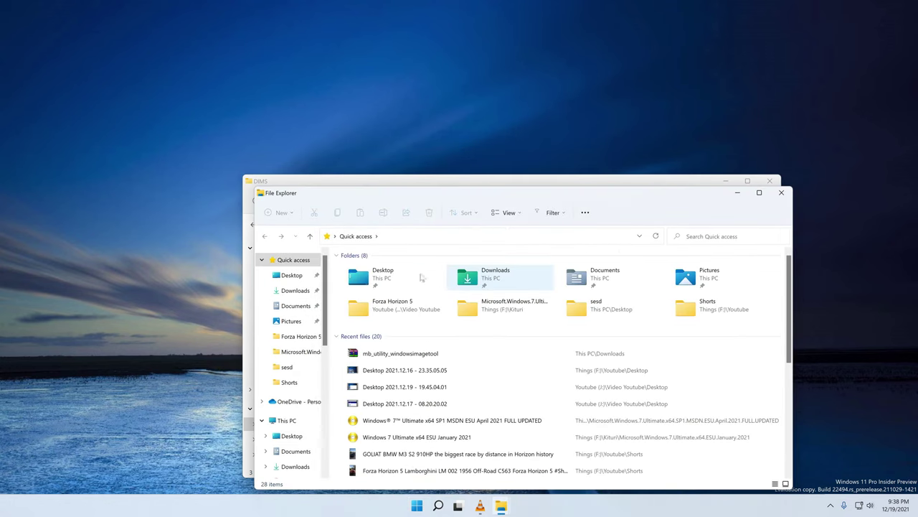
{"action": "left_click", "coordinate": [287, 421]}
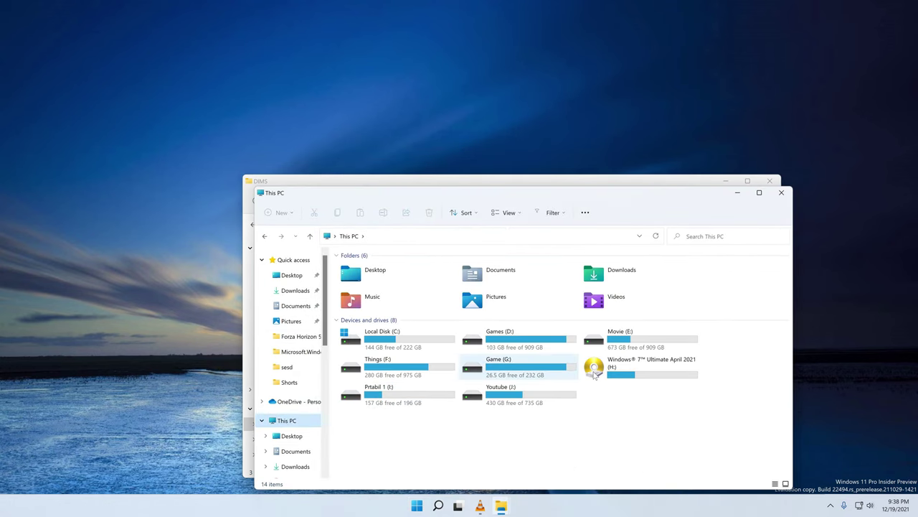
{"action": "left_click", "coordinate": [635, 368]}
{"action": "right_click", "coordinate": [636, 367]}
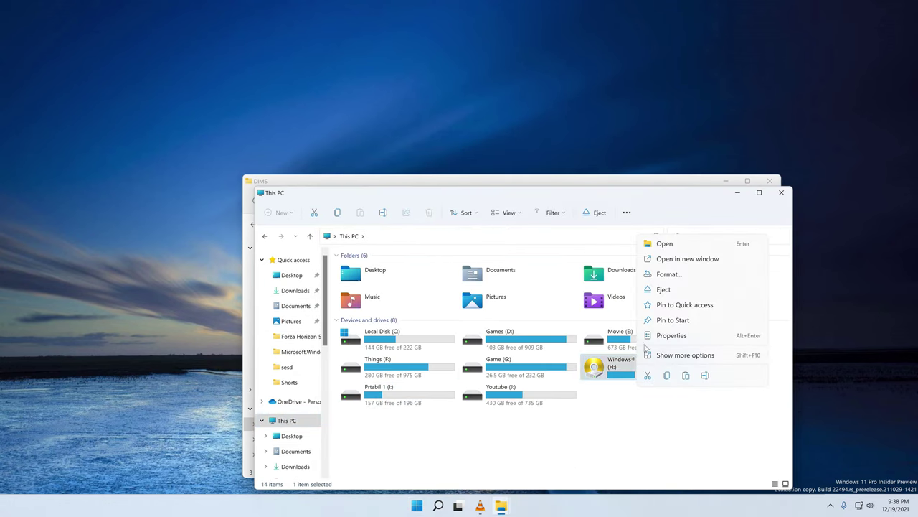
{"action": "left_click", "coordinate": [669, 244]}
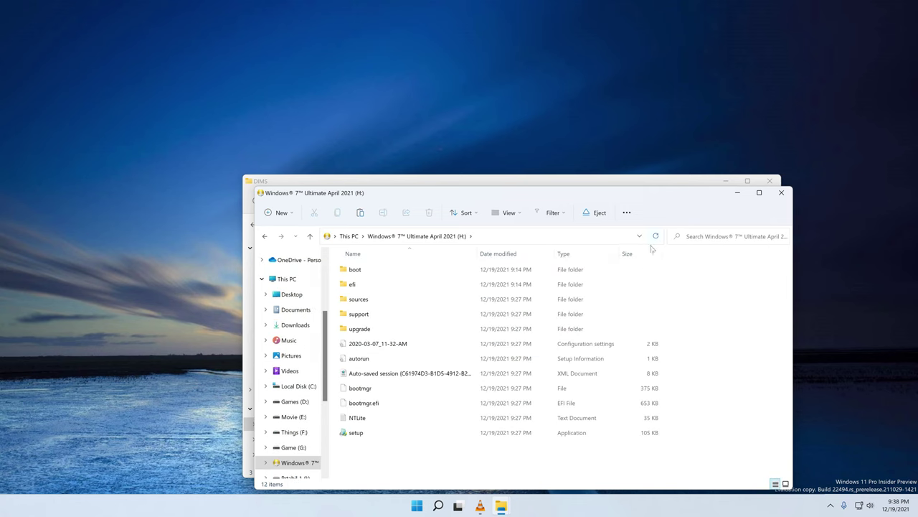
{"action": "left_click", "coordinate": [366, 304]}
{"action": "double_click", "coordinate": [366, 304]}
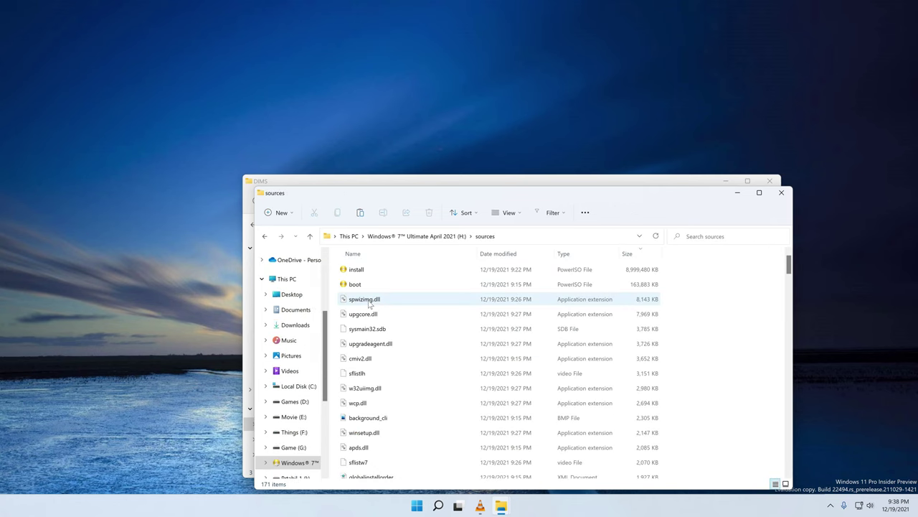
Arrange the DIMS and sources windows side by side, each filling half the screen, and close the VLC video window
{"action": "left_click_drag", "start_coordinate": [400, 194], "coordinate": [646, 177]}
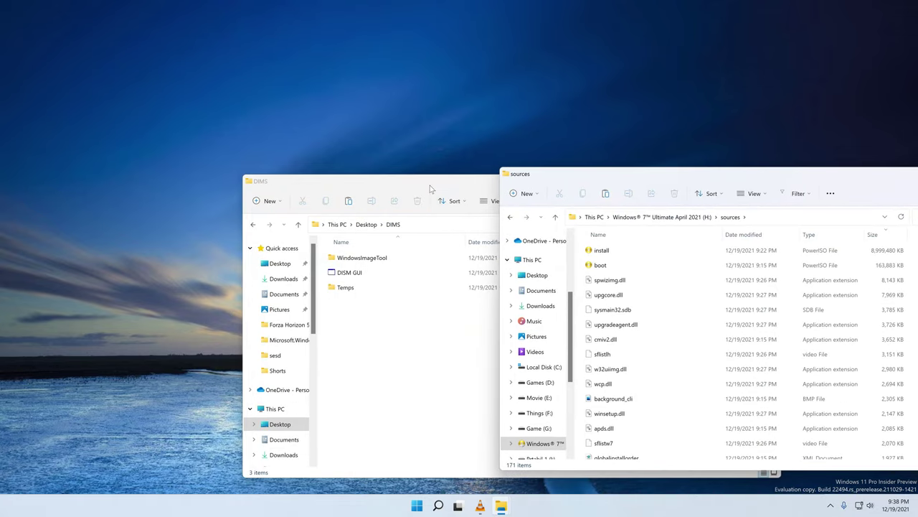
{"action": "left_click_drag", "start_coordinate": [430, 185], "coordinate": [237, 172]}
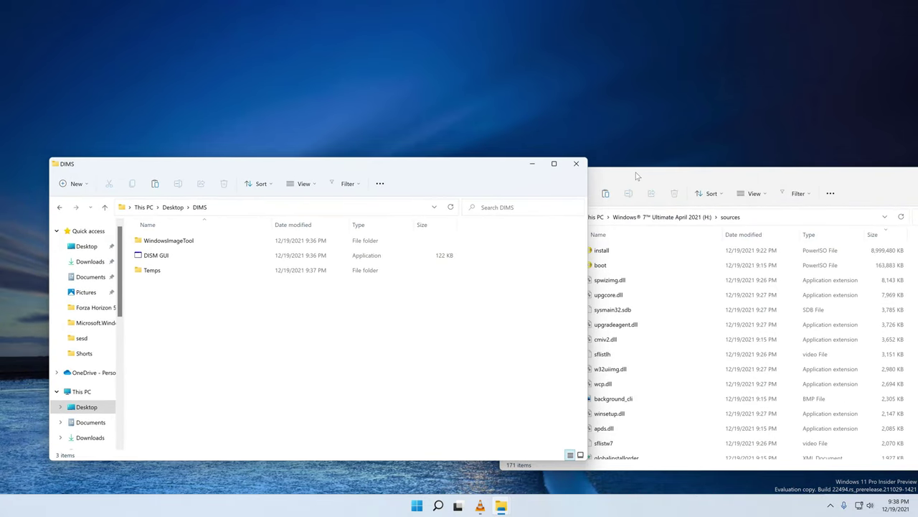
{"action": "left_click_drag", "start_coordinate": [639, 176], "coordinate": [717, 166]}
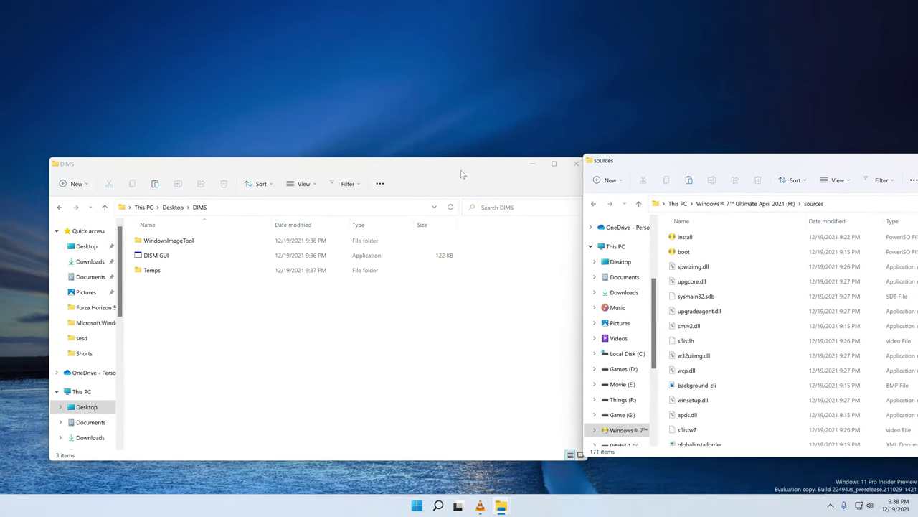
{"action": "left_click_drag", "start_coordinate": [461, 169], "coordinate": [2, 143]}
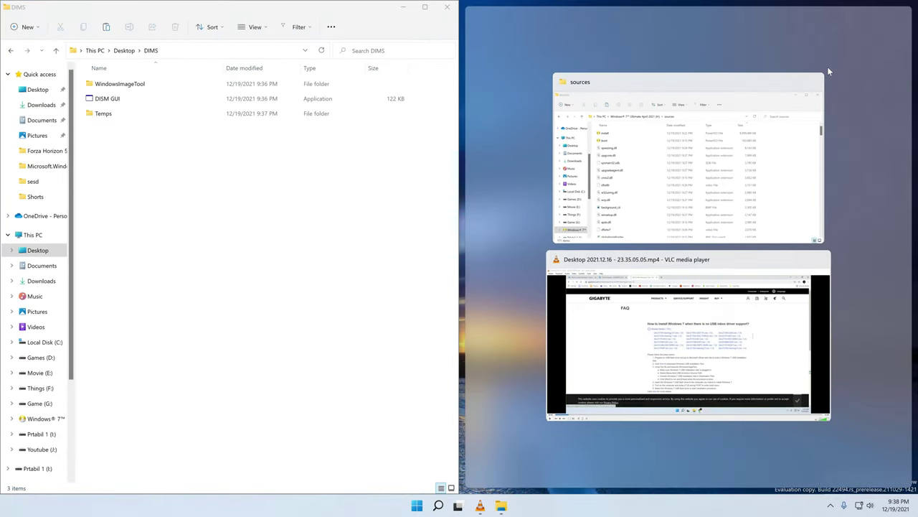
{"action": "left_click", "coordinate": [714, 261]}
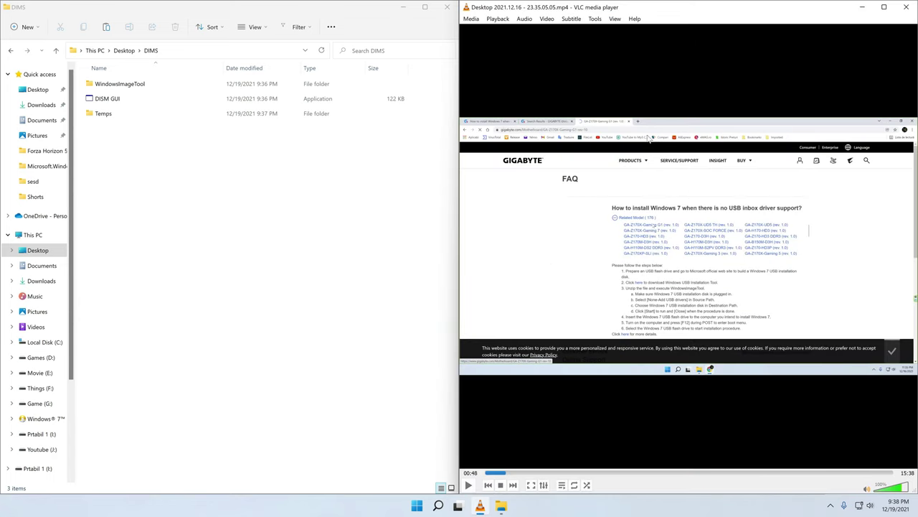
{"action": "left_click", "coordinate": [906, 6]}
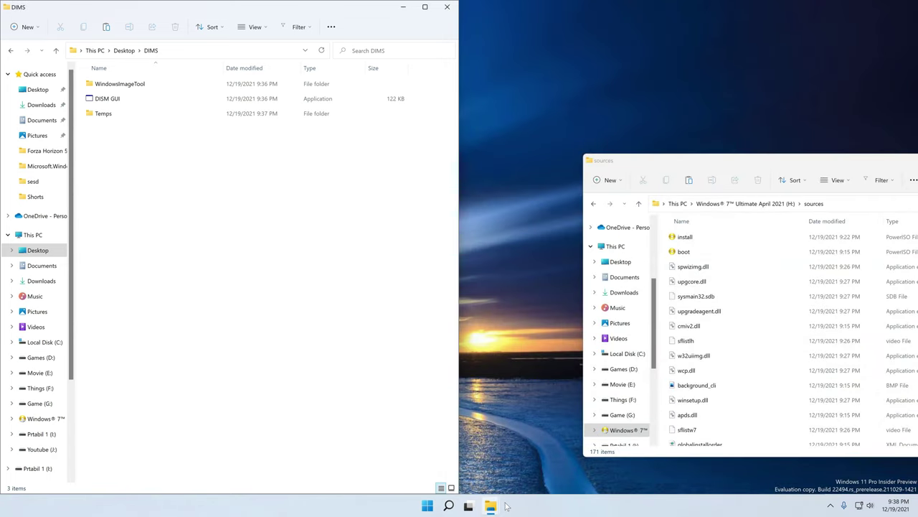
{"action": "left_click_drag", "start_coordinate": [734, 165], "coordinate": [917, 2]}
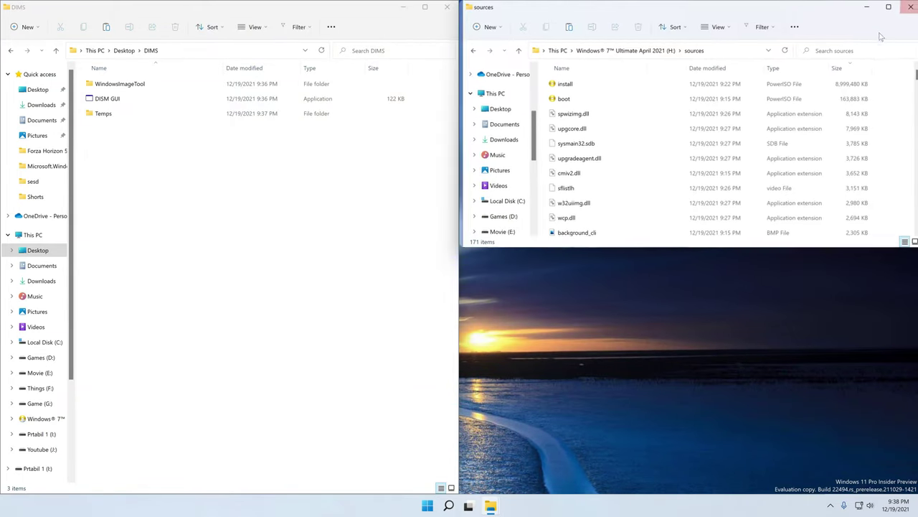
{"action": "left_click_drag", "start_coordinate": [728, 7], "coordinate": [732, 45]}
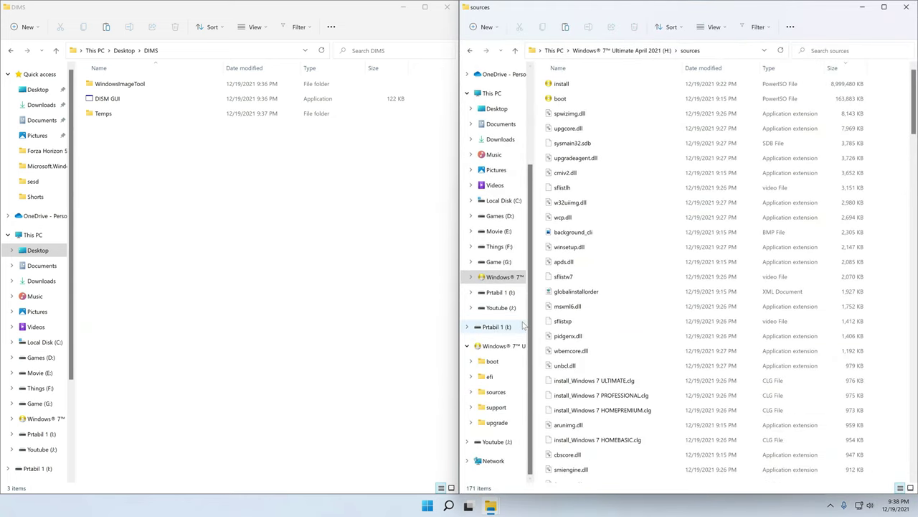
Sort the sources files by size, largest first, and copy the install and boot image files into the DIMS folder
{"action": "left_click", "coordinate": [841, 66]}
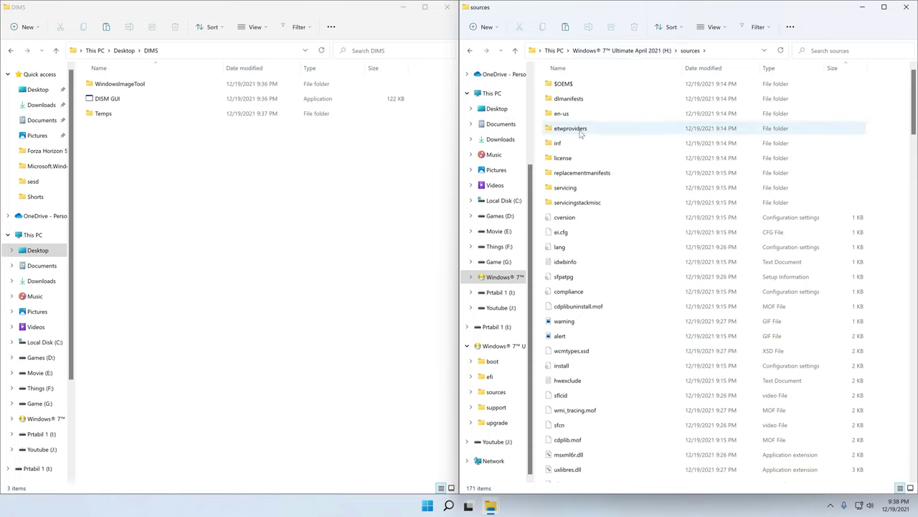
{"action": "left_click", "coordinate": [685, 53]}
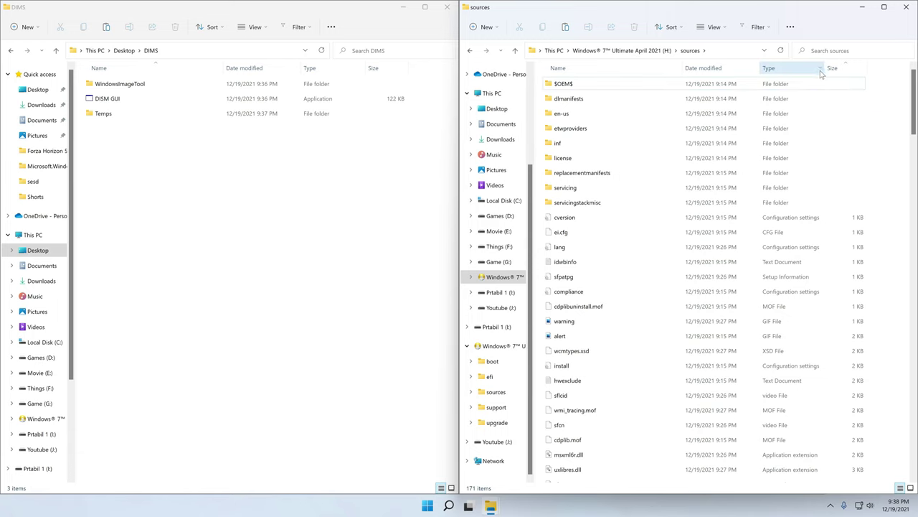
{"action": "left_click", "coordinate": [848, 69]}
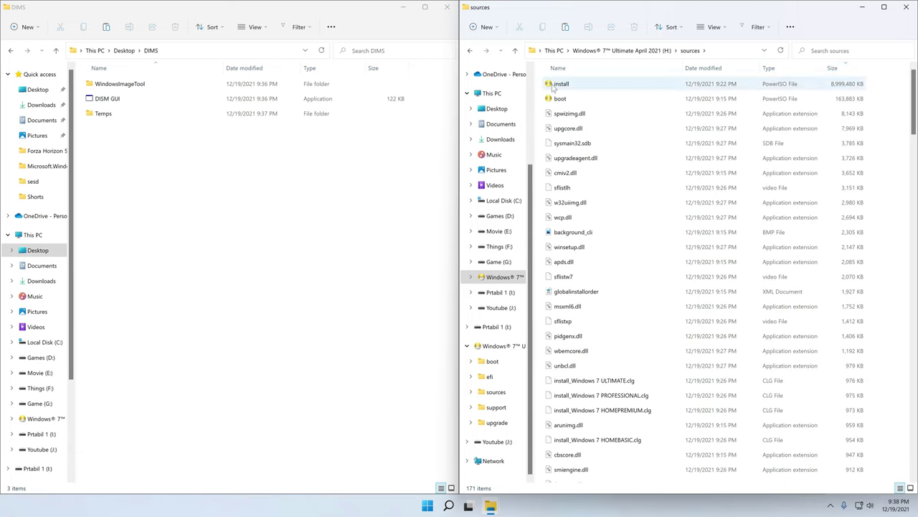
{"action": "left_click_drag", "start_coordinate": [880, 86], "coordinate": [847, 101]}
{"action": "right_click", "coordinate": [847, 101]}
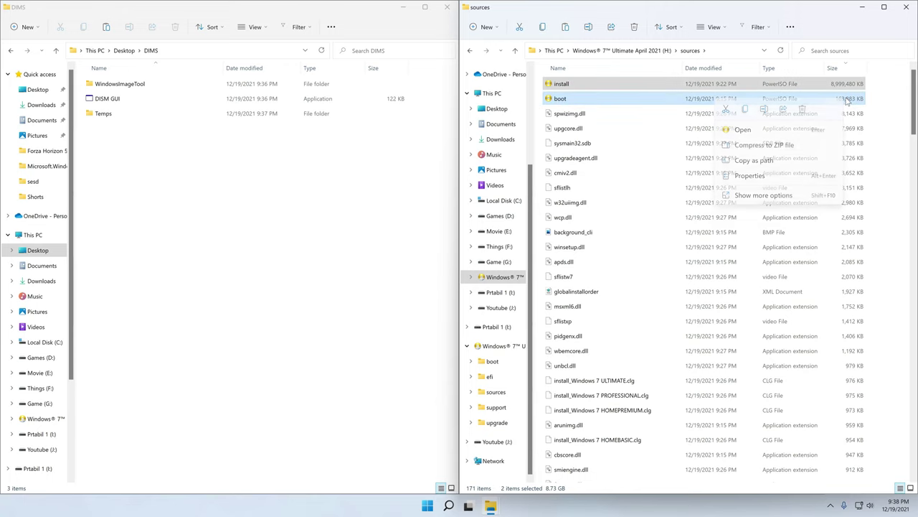
{"action": "left_click", "coordinate": [744, 109]}
{"action": "left_click", "coordinate": [293, 210]}
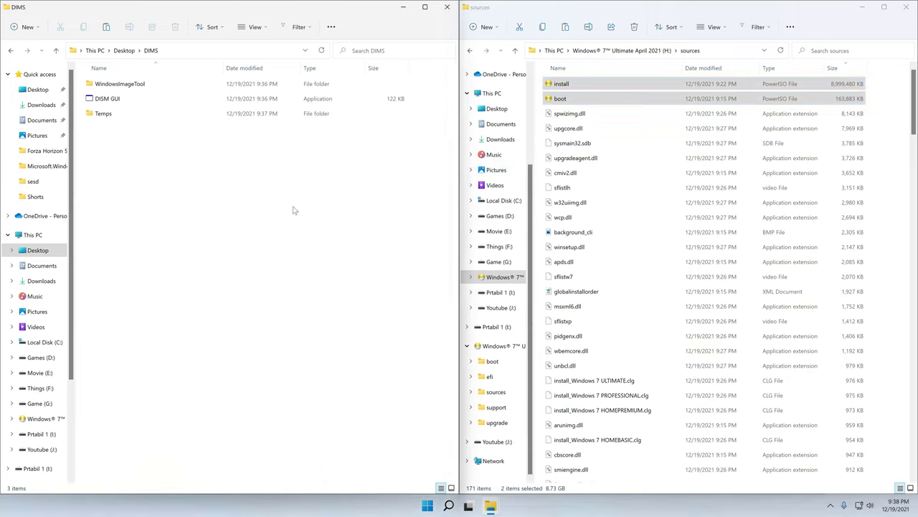
{"action": "right_click", "coordinate": [235, 210]}
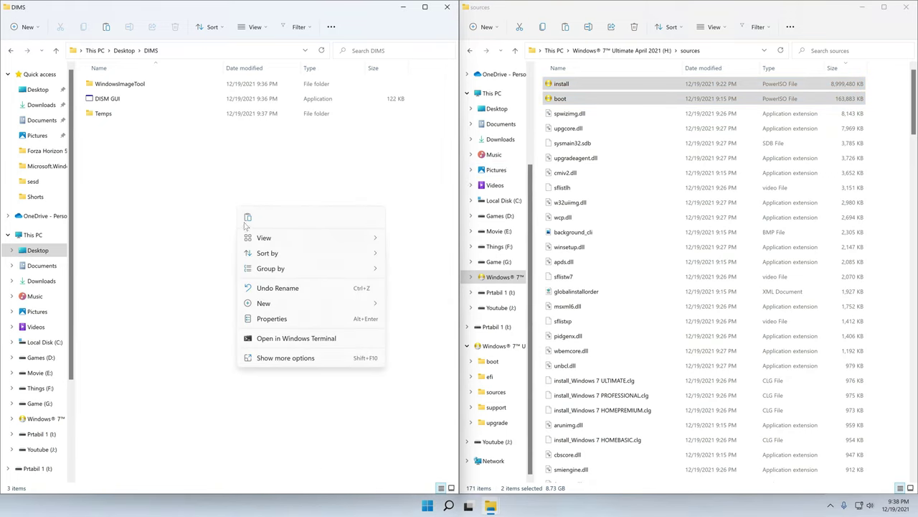
{"action": "left_click", "coordinate": [247, 218]}
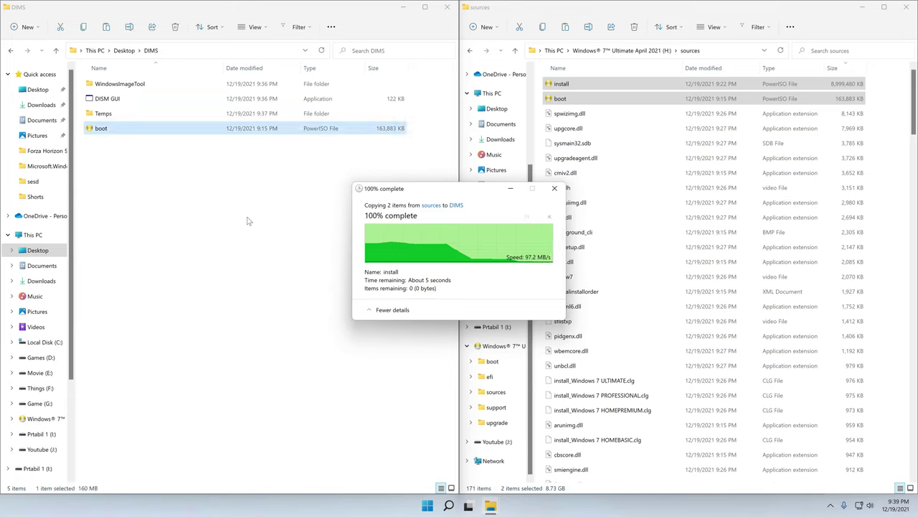
{"action": "left_click", "coordinate": [192, 217]}
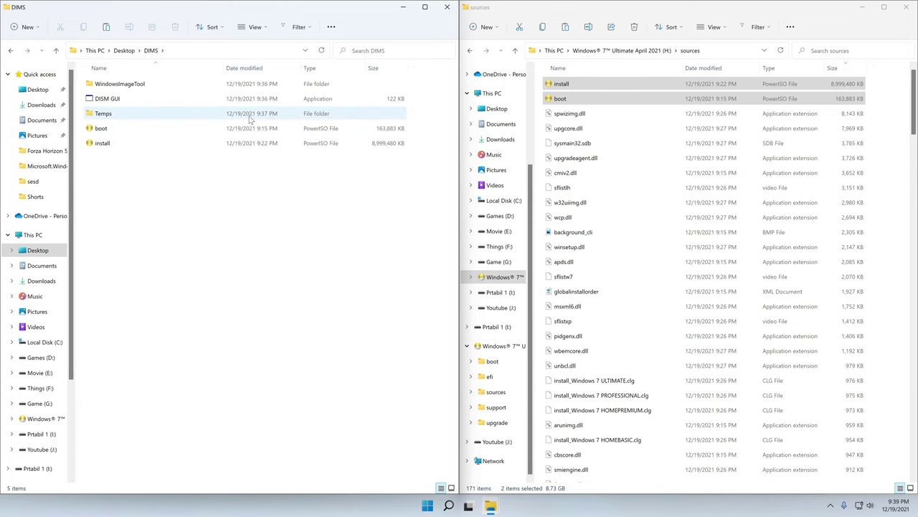
{"action": "left_click_drag", "start_coordinate": [155, 189], "coordinate": [275, 268]}
Run DISM GUI from the DIMS folder as administrator, allowing it to make changes to the device
{"action": "right_click", "coordinate": [105, 99]}
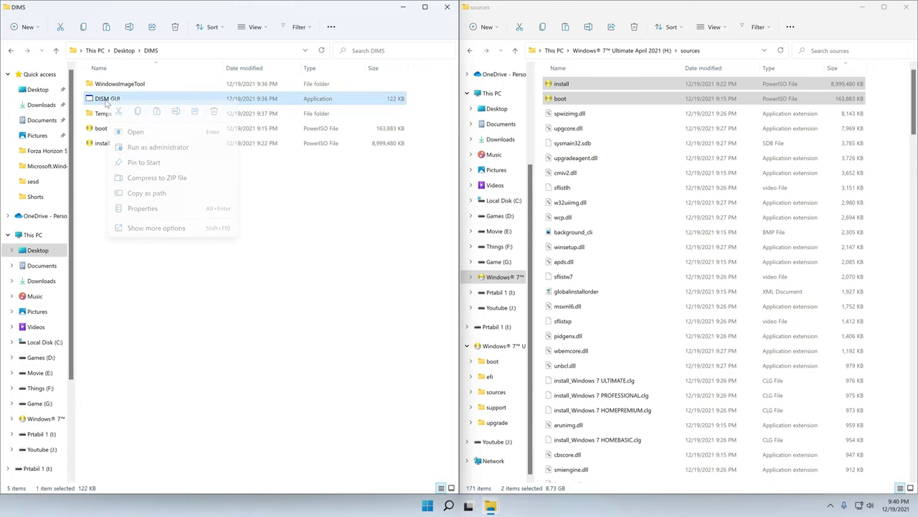
{"action": "left_click", "coordinate": [140, 146]}
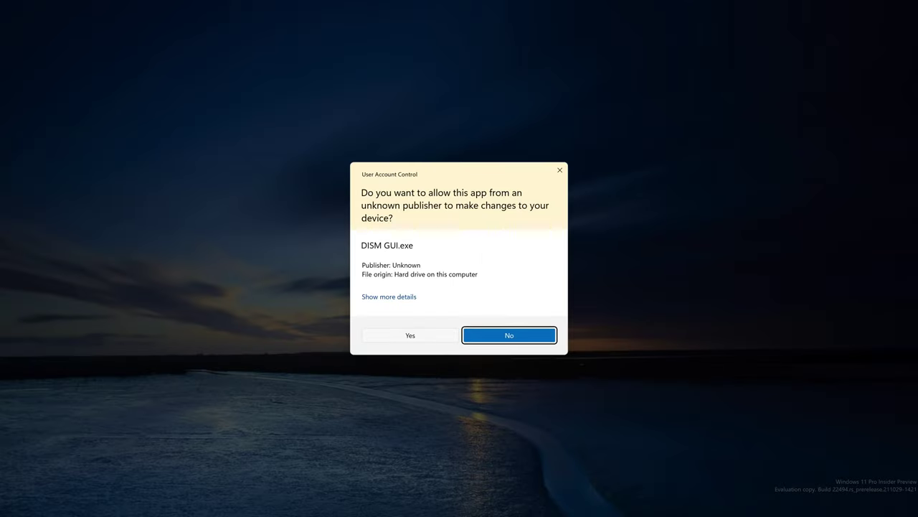
{"action": "key", "text": "alt+y"}
{"action": "left_click_drag", "start_coordinate": [232, 90], "coordinate": [355, 100]}
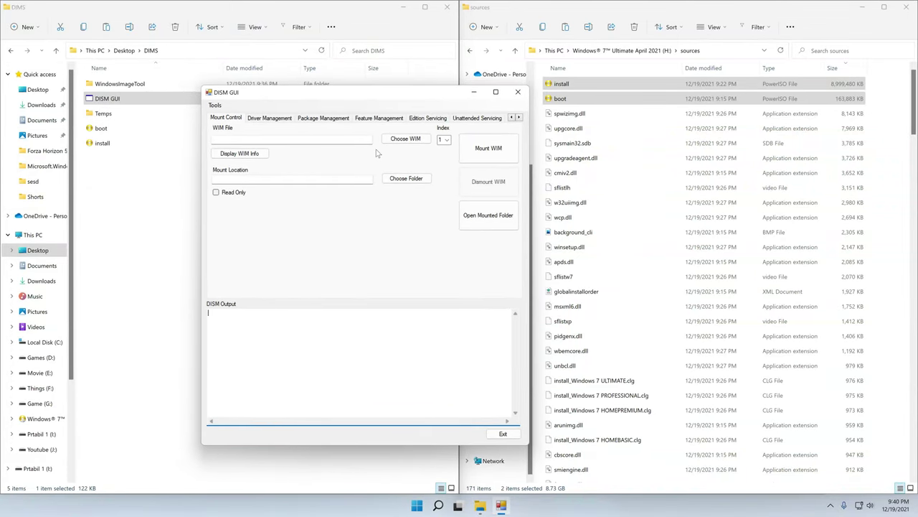
Load the boot WIM file from the DIMS folder on the Desktop and display its WIM info
{"action": "left_click", "coordinate": [406, 140]}
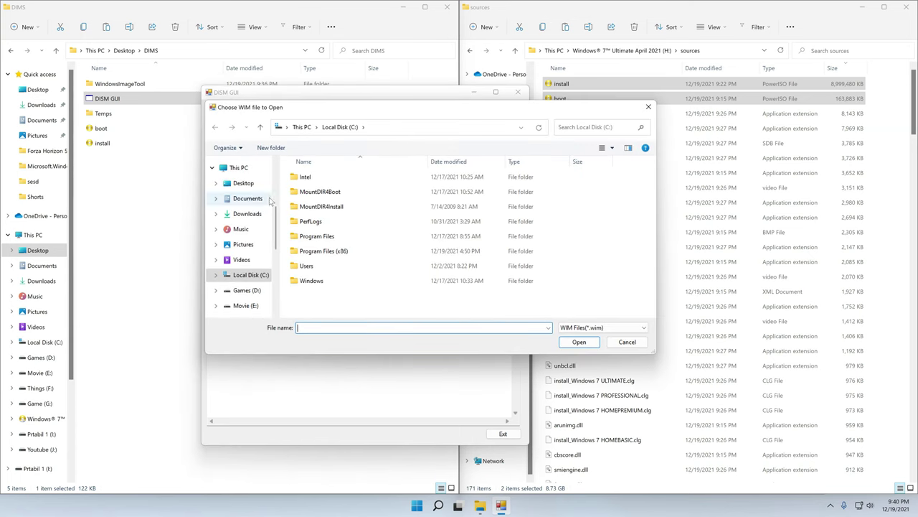
{"action": "left_click", "coordinate": [248, 186]}
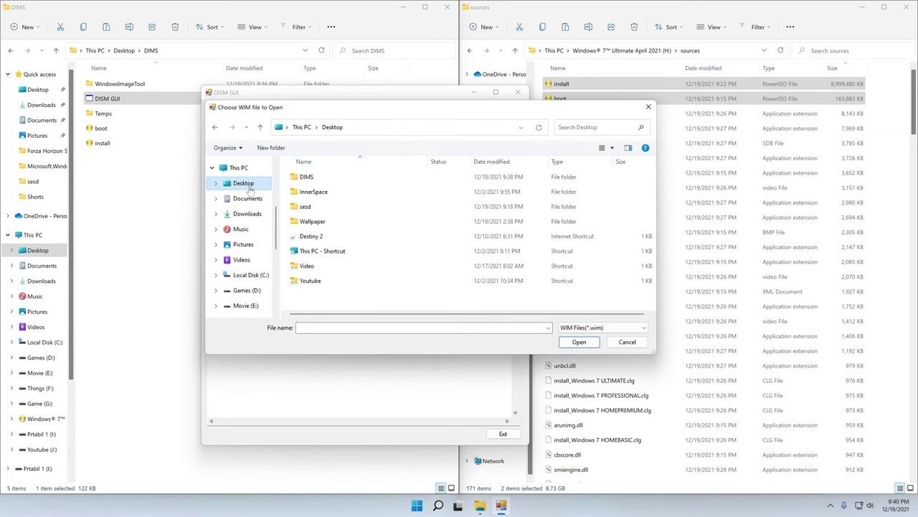
{"action": "double_click", "coordinate": [307, 178]}
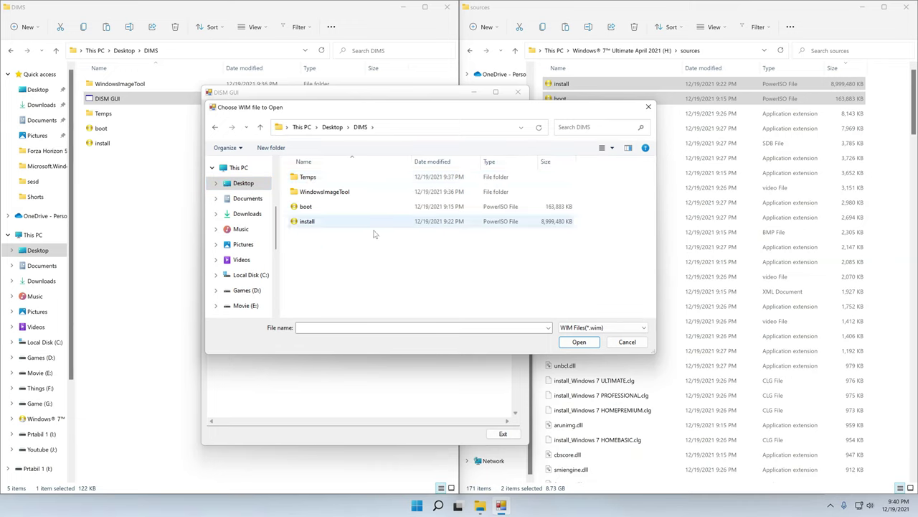
{"action": "left_click", "coordinate": [305, 209]}
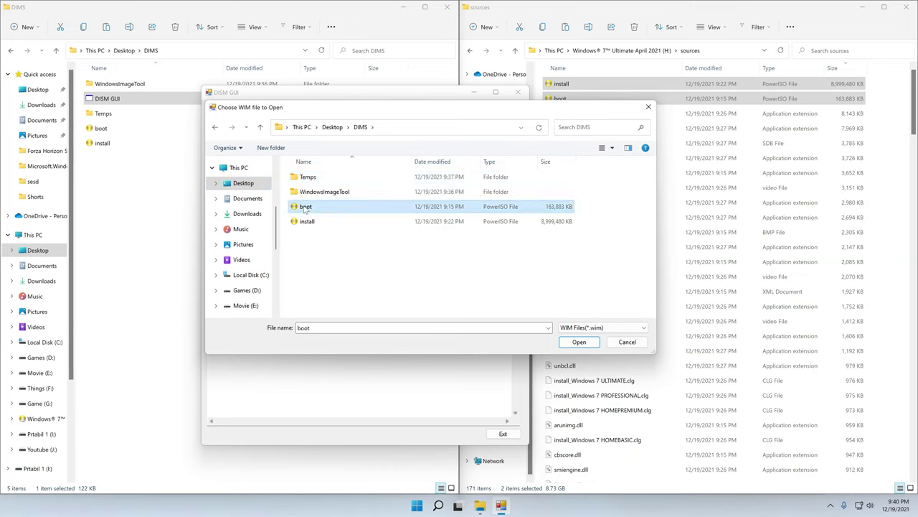
{"action": "left_click", "coordinate": [579, 342]}
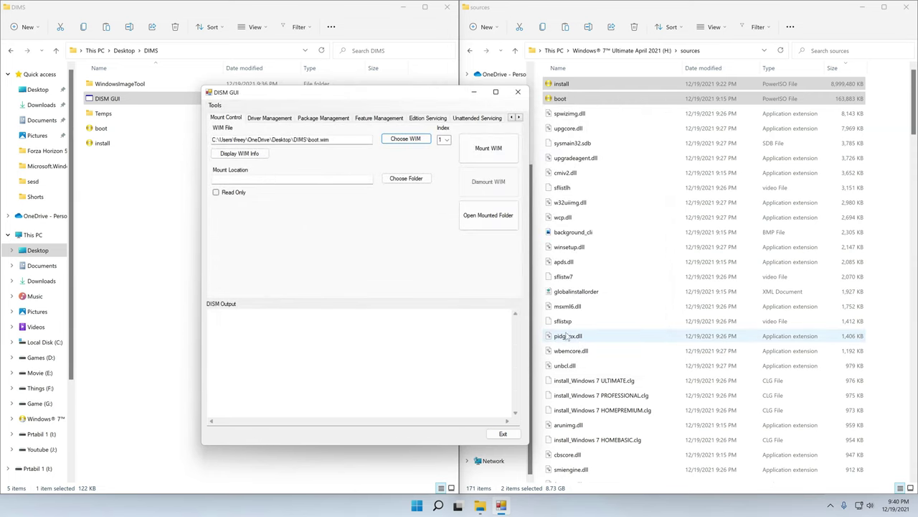
{"action": "left_click", "coordinate": [245, 154]}
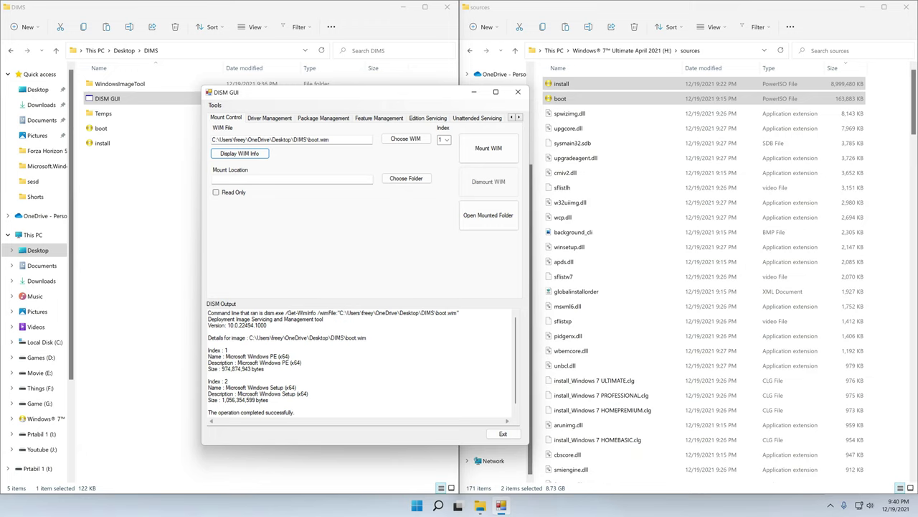
{"action": "left_click_drag", "start_coordinate": [294, 413], "coordinate": [208, 413]}
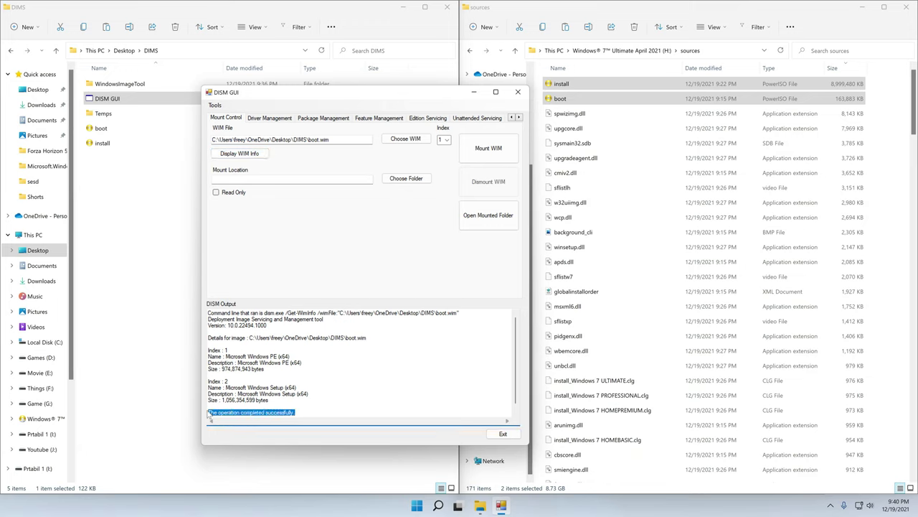
{"action": "left_click", "coordinate": [209, 407]}
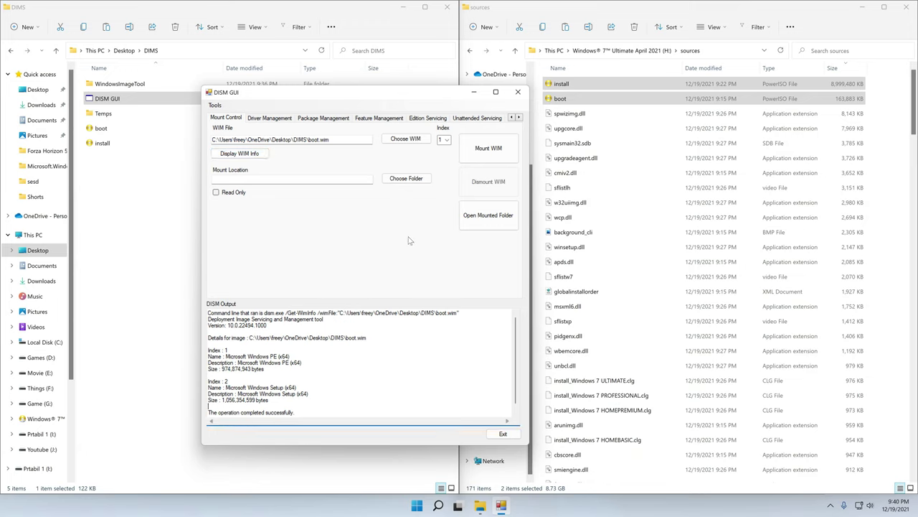
Mount index 2 of the boot image to the Temps folder inside DIMS and check the mounting output
{"action": "left_click", "coordinate": [446, 140]}
{"action": "left_click", "coordinate": [444, 155]}
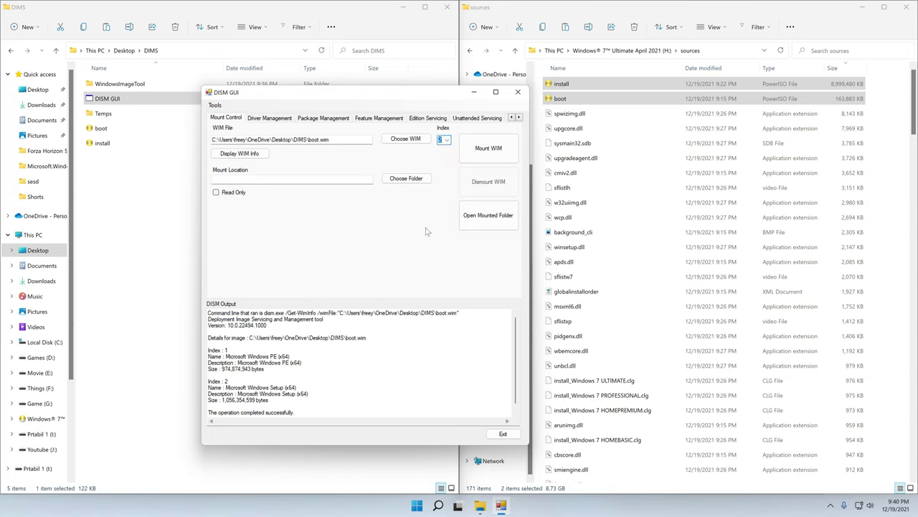
{"action": "left_click", "coordinate": [413, 183]}
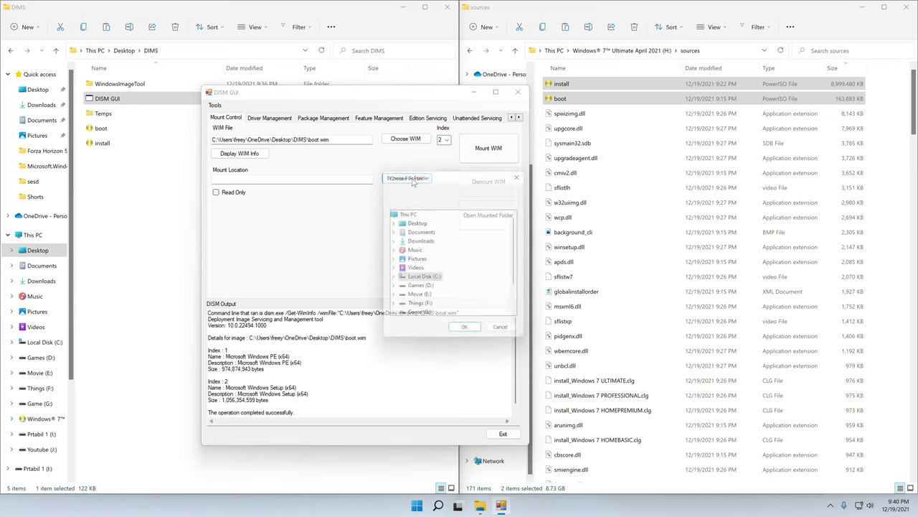
{"action": "double_click", "coordinate": [416, 227]}
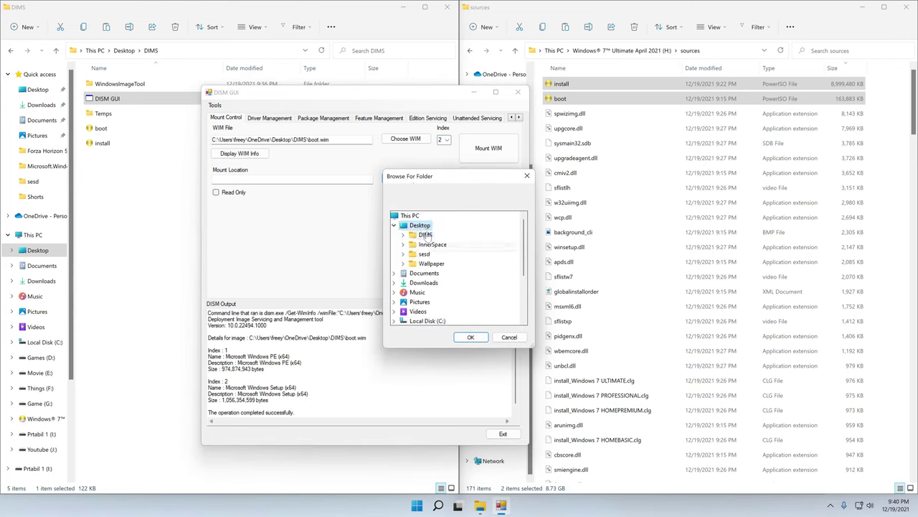
{"action": "double_click", "coordinate": [424, 235]}
{"action": "left_click", "coordinate": [436, 245]}
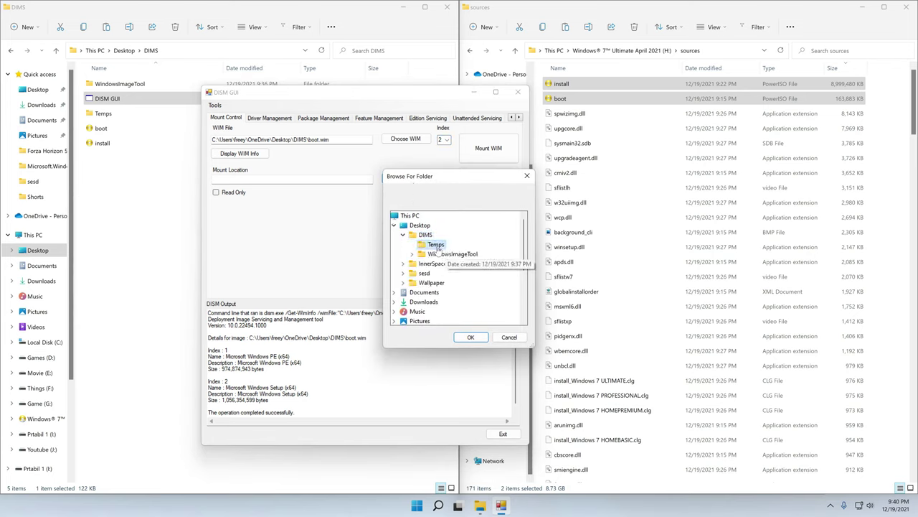
{"action": "left_click", "coordinate": [471, 337]}
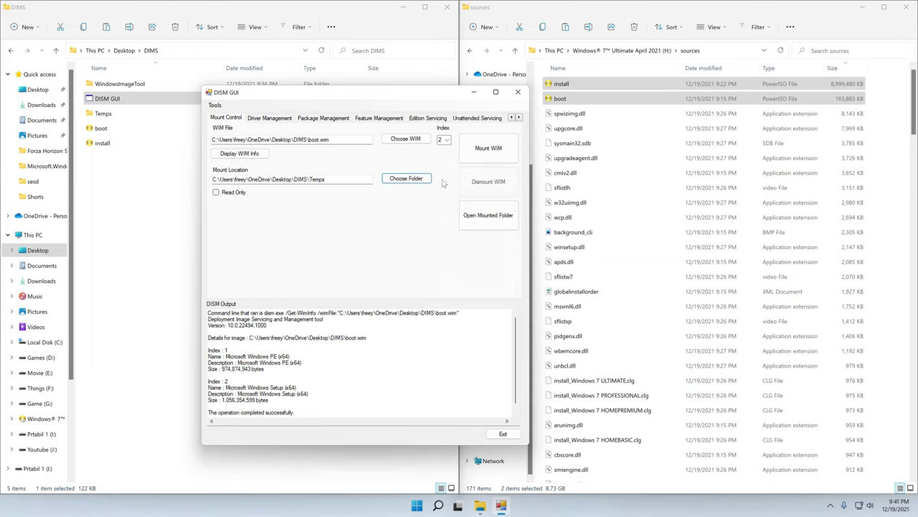
{"action": "left_click", "coordinate": [482, 151]}
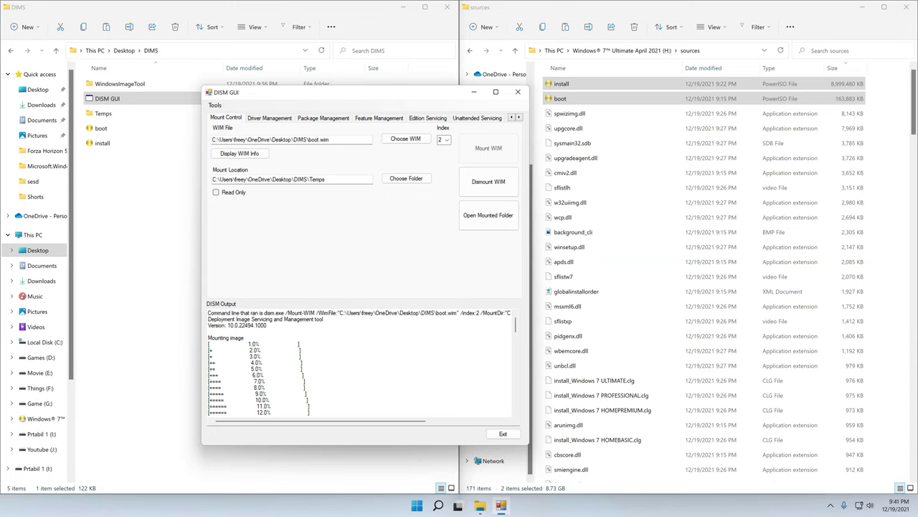
{"action": "left_click_drag", "start_coordinate": [517, 324], "coordinate": [509, 412]}
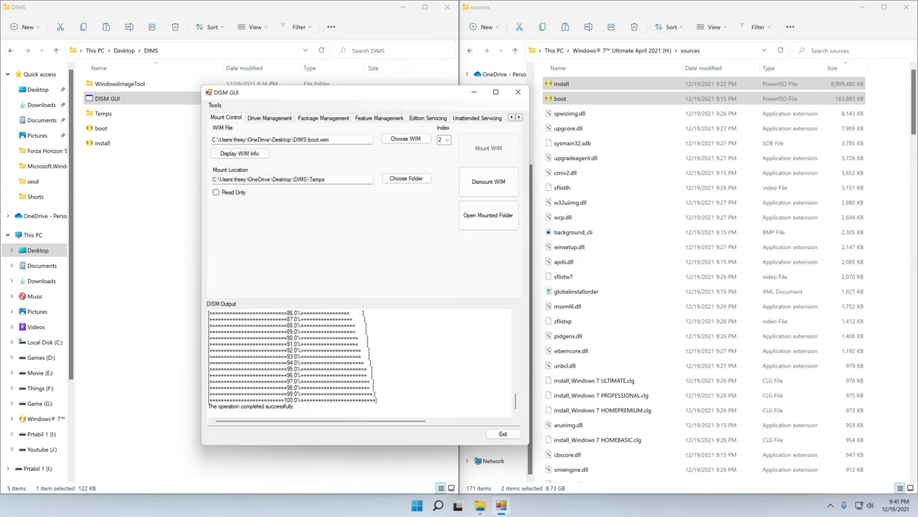
{"action": "left_click_drag", "start_coordinate": [517, 402], "coordinate": [523, 315]}
Add the drivers from WindowsImageTool\USB\IntelUSB30\Drivers\Win7\x64 in the DIMS folder to the mounted boot image
{"action": "left_click", "coordinate": [268, 119]}
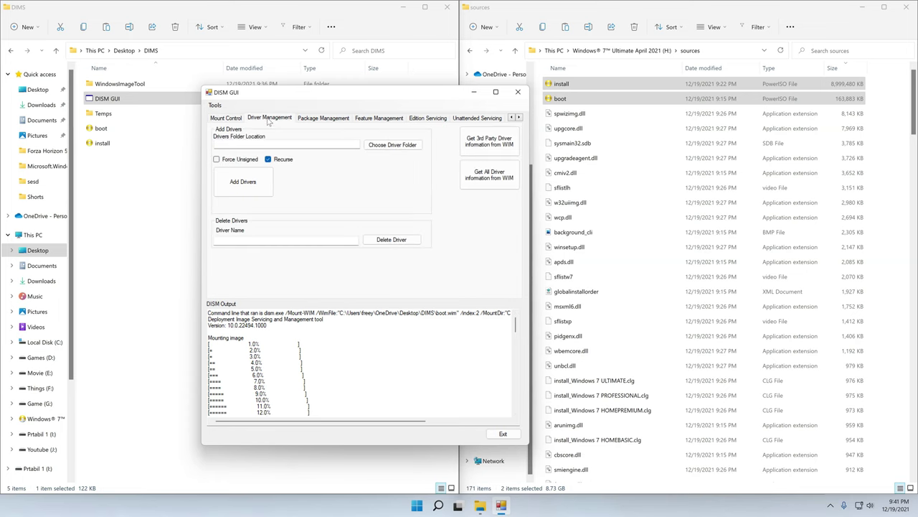
{"action": "left_click", "coordinate": [395, 149]}
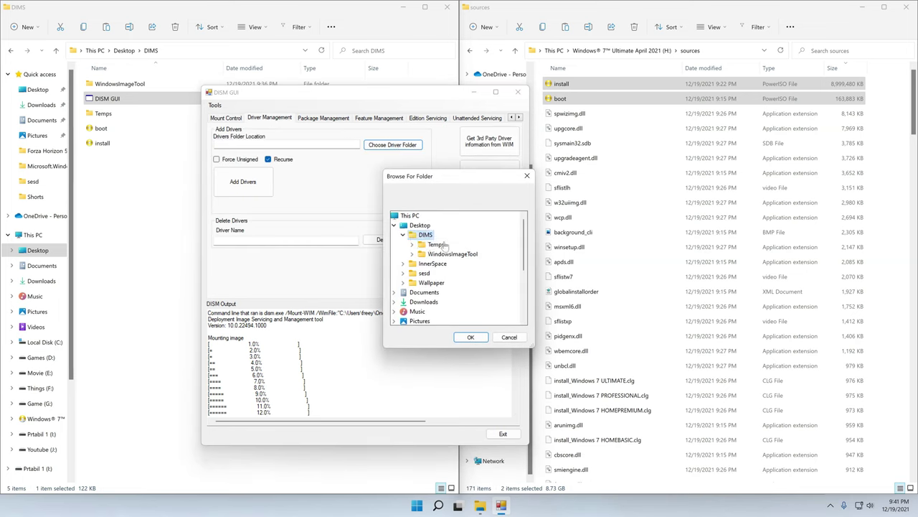
{"action": "double_click", "coordinate": [452, 254]}
{"action": "double_click", "coordinate": [443, 293]}
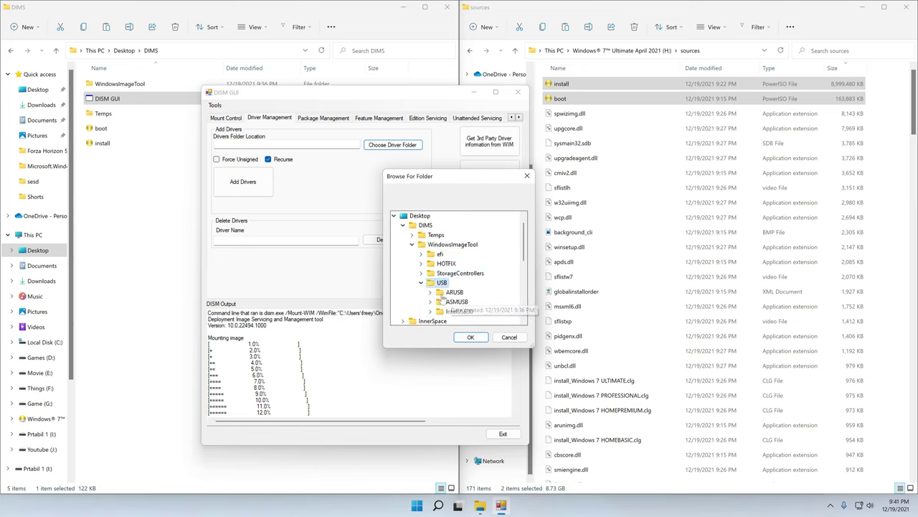
{"action": "double_click", "coordinate": [463, 312]}
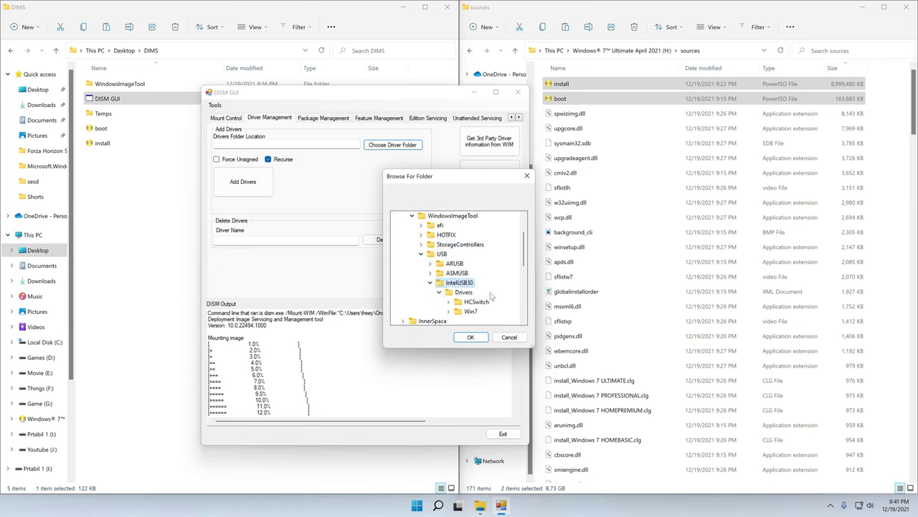
{"action": "double_click", "coordinate": [468, 313]}
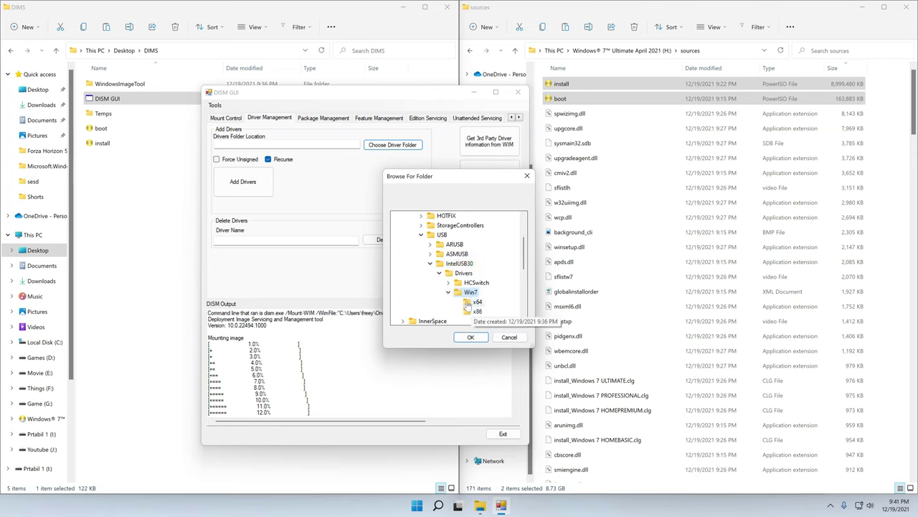
{"action": "left_click", "coordinate": [468, 302]}
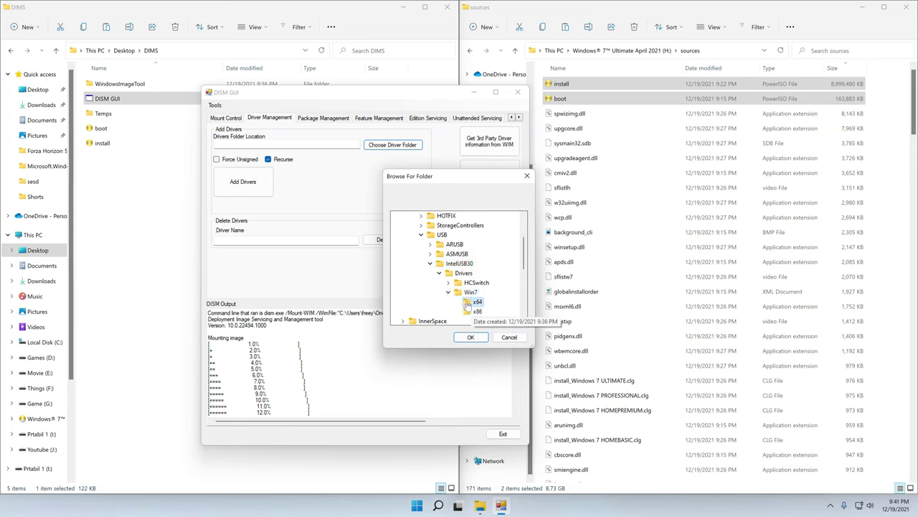
{"action": "left_click", "coordinate": [471, 337]}
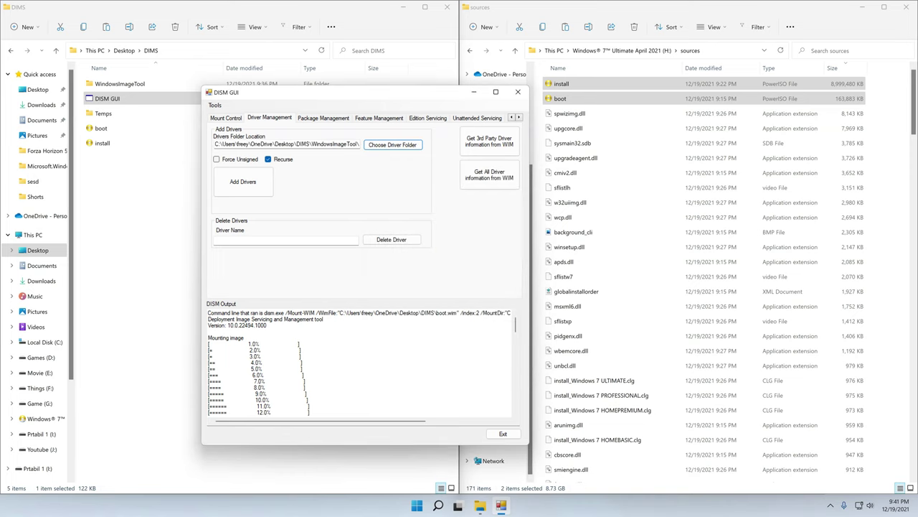
{"action": "left_click", "coordinate": [244, 183]}
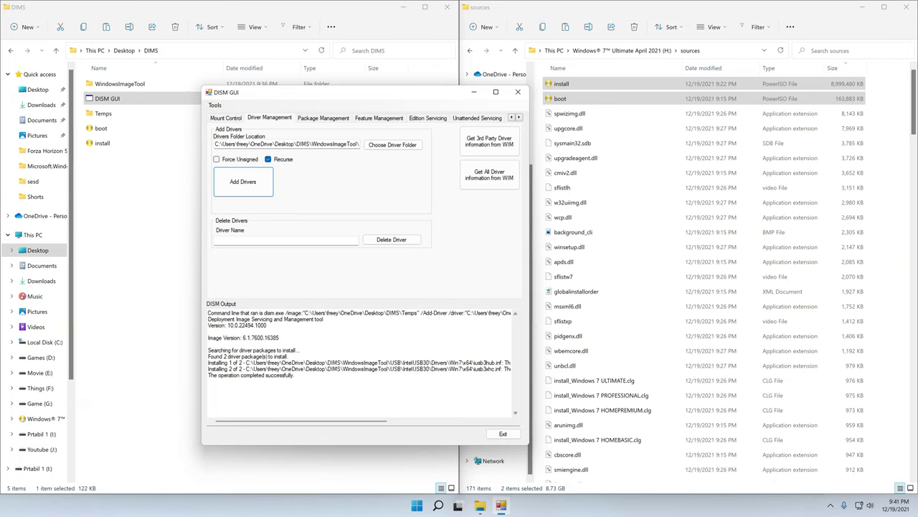
Dismount the boot image, committing the changes
{"action": "left_click", "coordinate": [227, 118]}
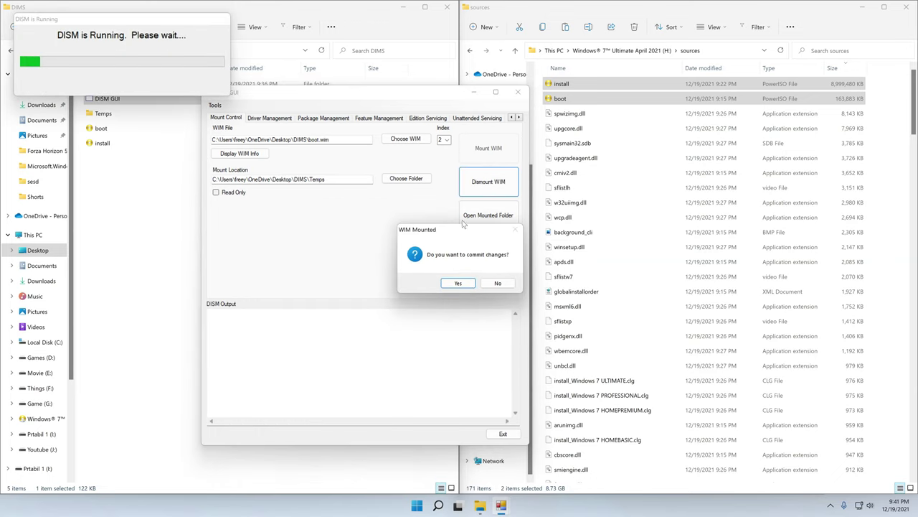
{"action": "left_click", "coordinate": [447, 283]}
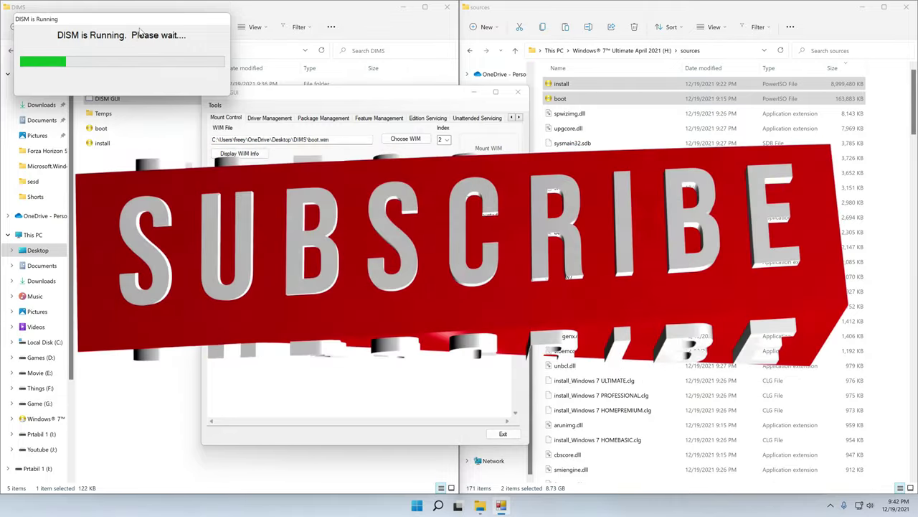
{"action": "left_click_drag", "start_coordinate": [140, 22], "coordinate": [507, 18]}
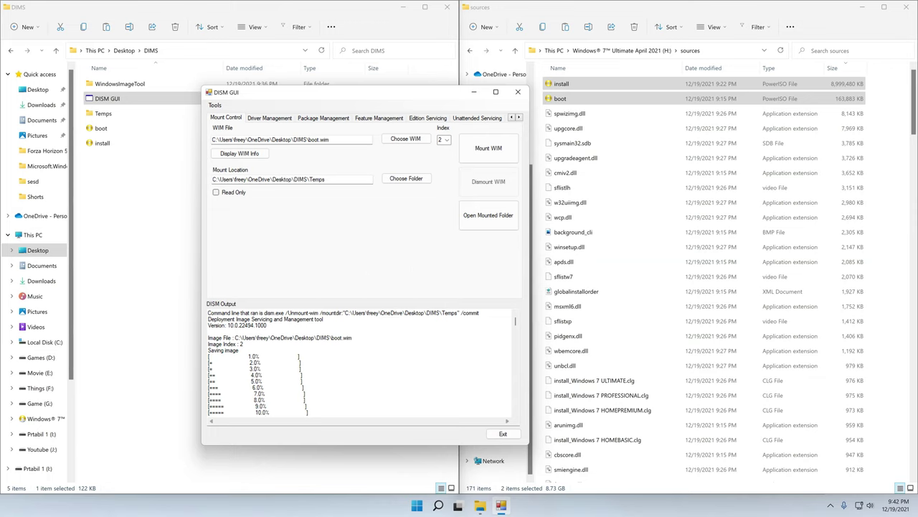
{"action": "left_click_drag", "start_coordinate": [513, 338], "coordinate": [433, 260]}
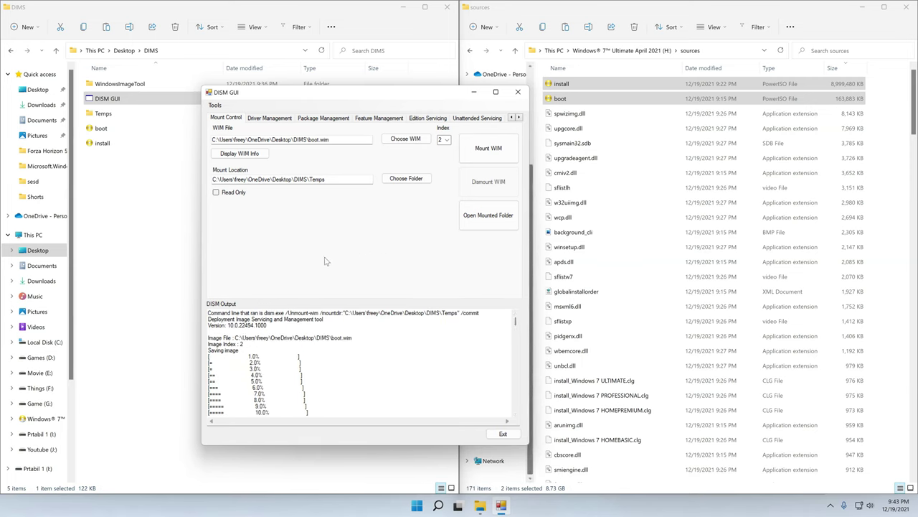
Set the image index to 3 and load the install WIM file from the DIMS folder on the Desktop
{"action": "left_click", "coordinate": [446, 140]}
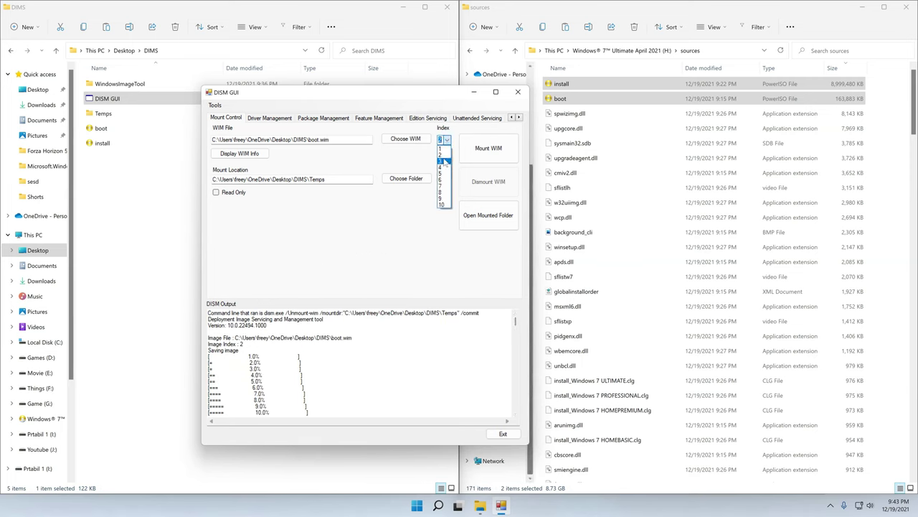
{"action": "left_click", "coordinate": [445, 161]}
{"action": "left_click", "coordinate": [417, 140]}
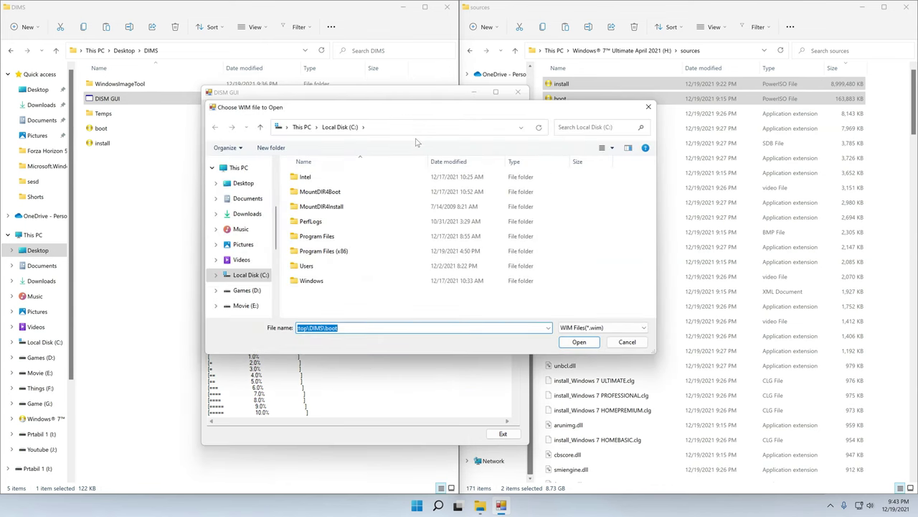
{"action": "left_click", "coordinate": [243, 183]}
{"action": "left_click", "coordinate": [305, 178]}
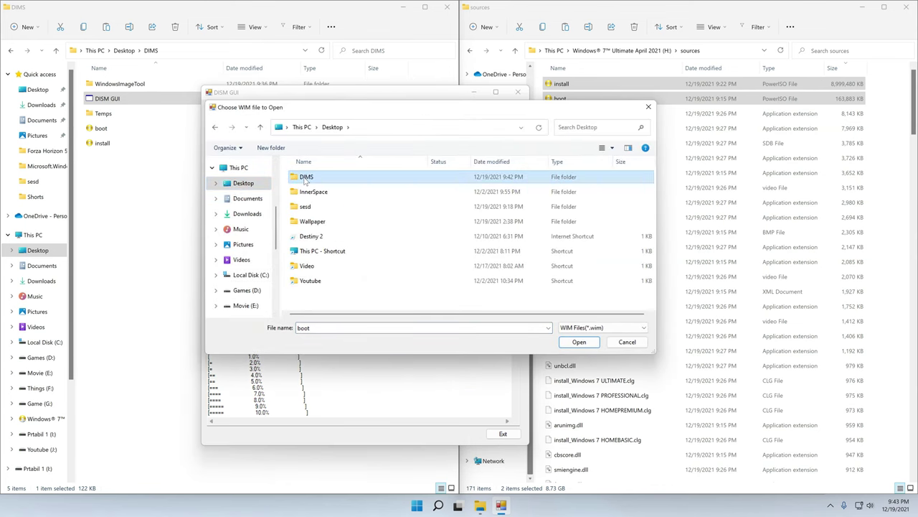
{"action": "double_click", "coordinate": [304, 178]}
{"action": "left_click", "coordinate": [310, 224]}
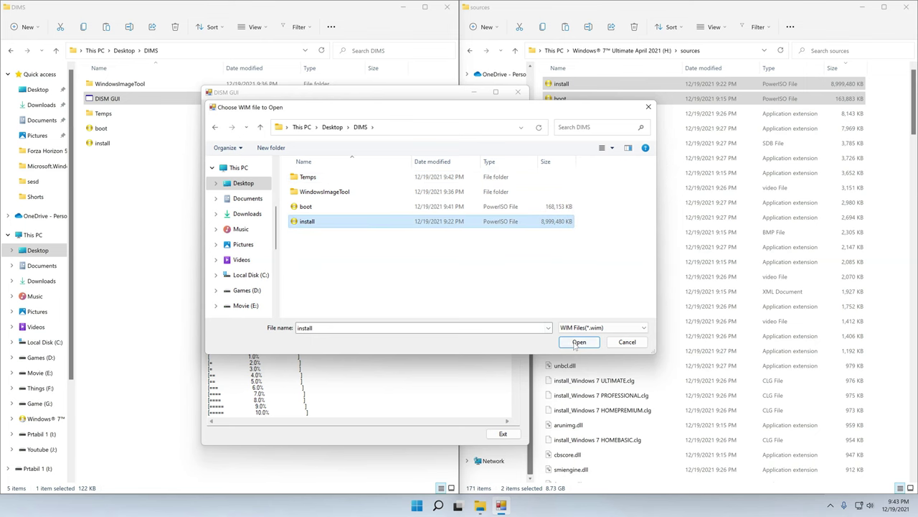
{"action": "left_click", "coordinate": [578, 342]}
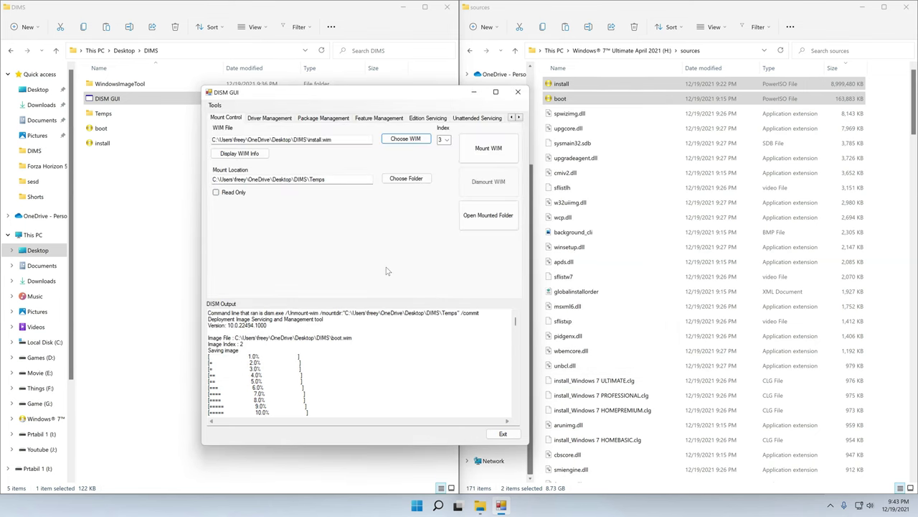
Display the install image's WIM info and mount index 3 to the Temps folder
{"action": "left_click", "coordinate": [240, 153]}
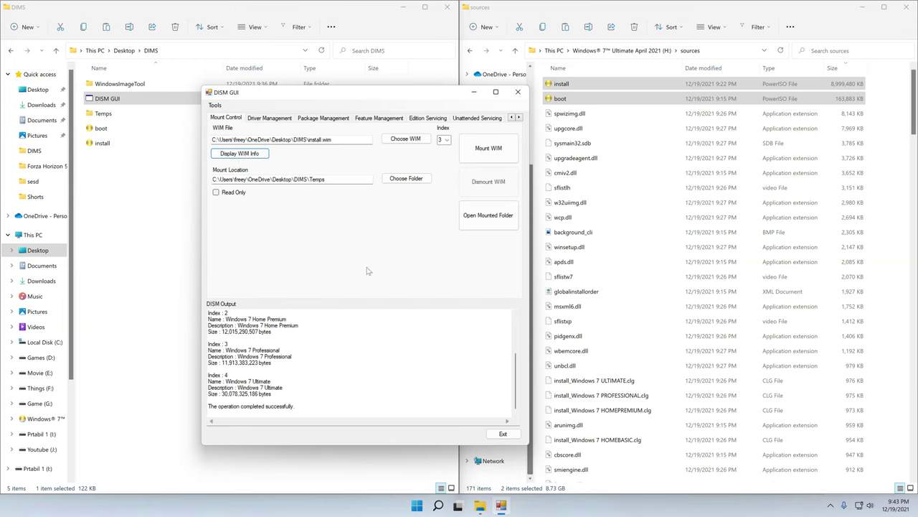
{"action": "left_click", "coordinate": [488, 149]}
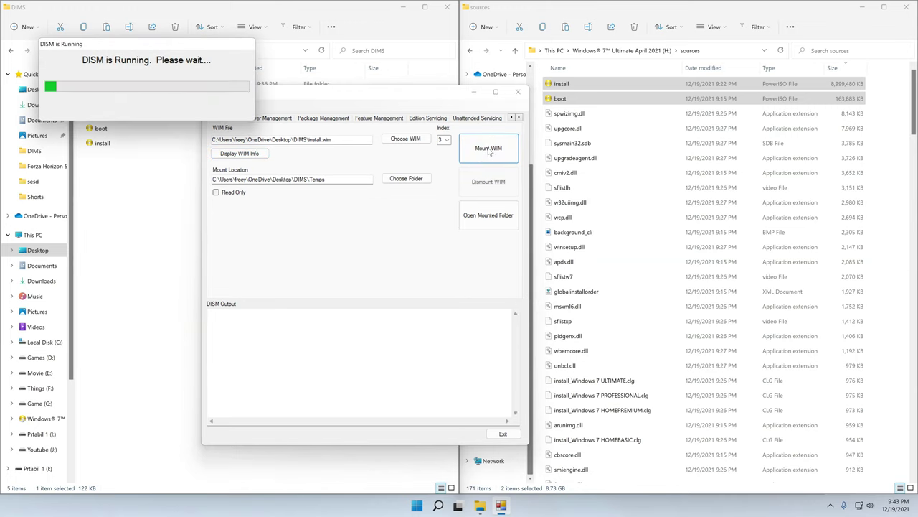
{"action": "left_click_drag", "start_coordinate": [172, 43], "coordinate": [484, 25]}
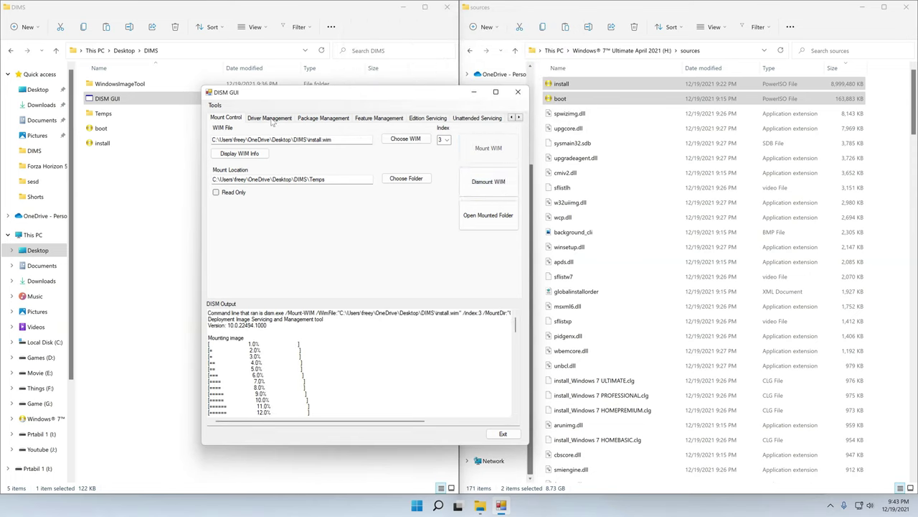
Add the drivers from WindowsImageTool\USB\IntelUSB30\Drivers\Win7\x64 to the mounted install image, with Recurse enabled
{"action": "left_click", "coordinate": [271, 118]}
{"action": "left_click", "coordinate": [388, 145]}
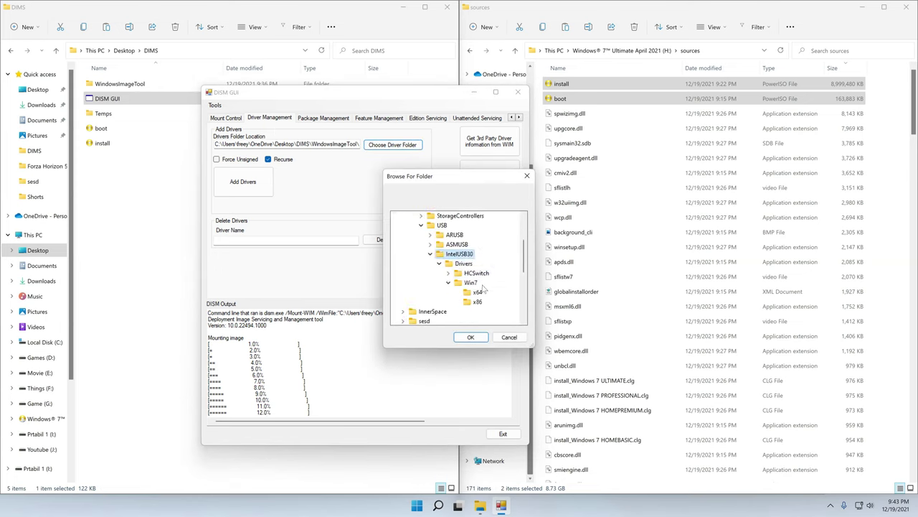
{"action": "left_click", "coordinate": [472, 337]}
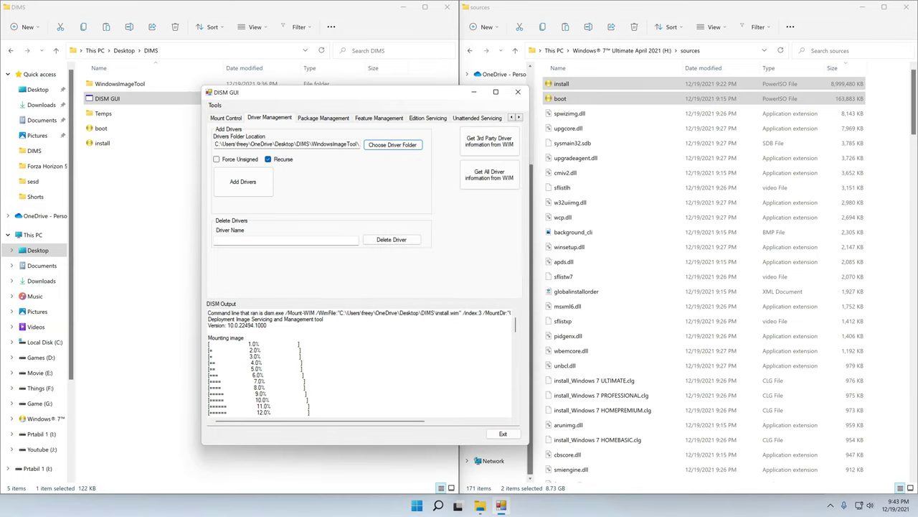
{"action": "left_click", "coordinate": [244, 182]}
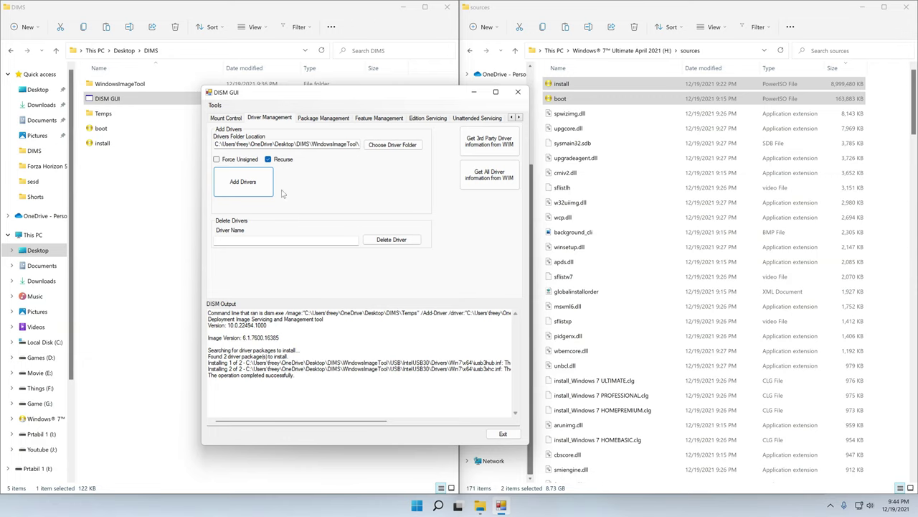
Dismount the install image with its changes committed, and minimize the DIMS and sources folder windows
{"action": "left_click", "coordinate": [225, 119]}
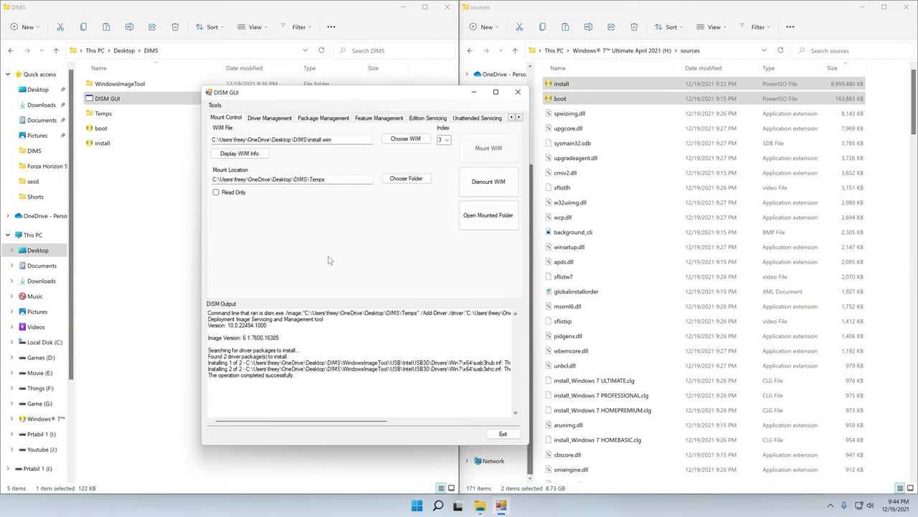
{"action": "left_click", "coordinate": [495, 182]}
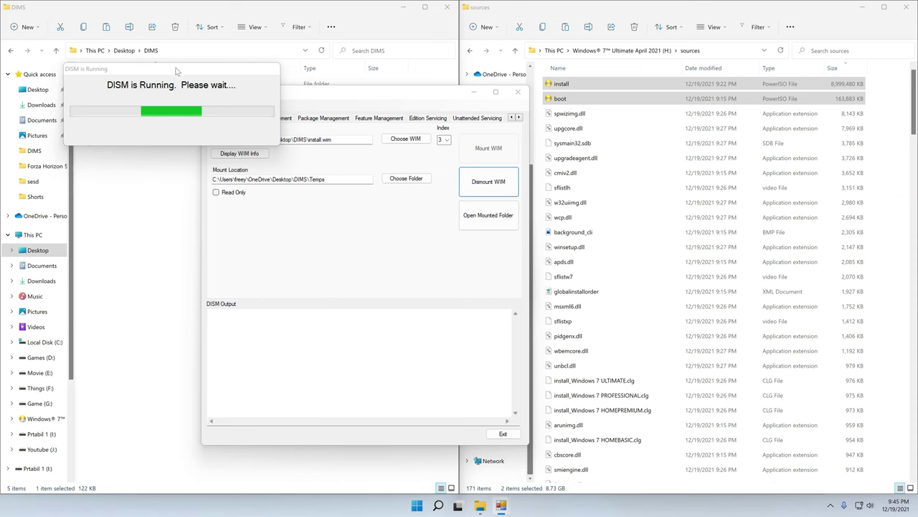
{"action": "left_click_drag", "start_coordinate": [177, 71], "coordinate": [498, 46]}
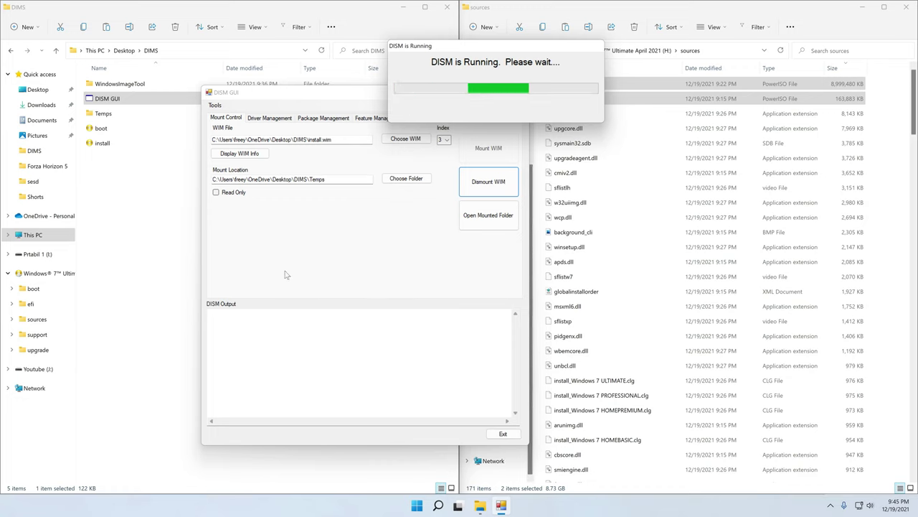
{"action": "left_click", "coordinate": [403, 11]}
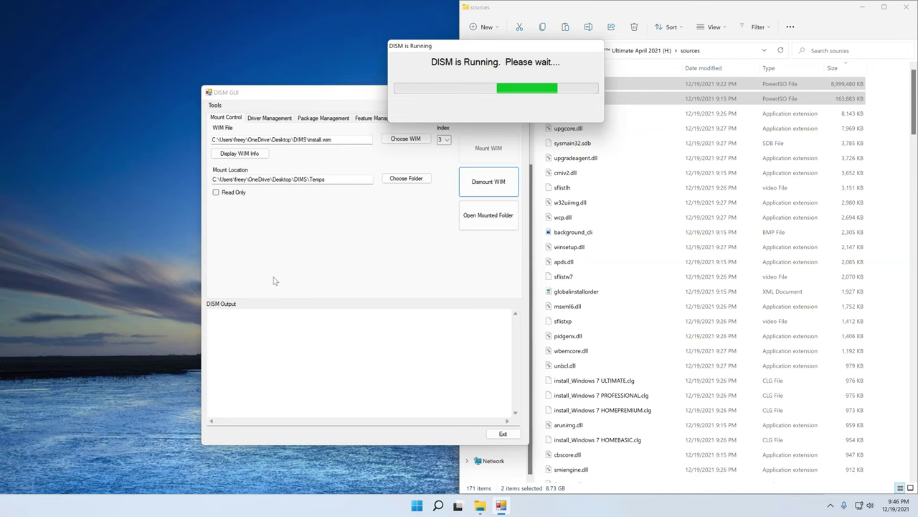
{"action": "left_click", "coordinate": [862, 6]}
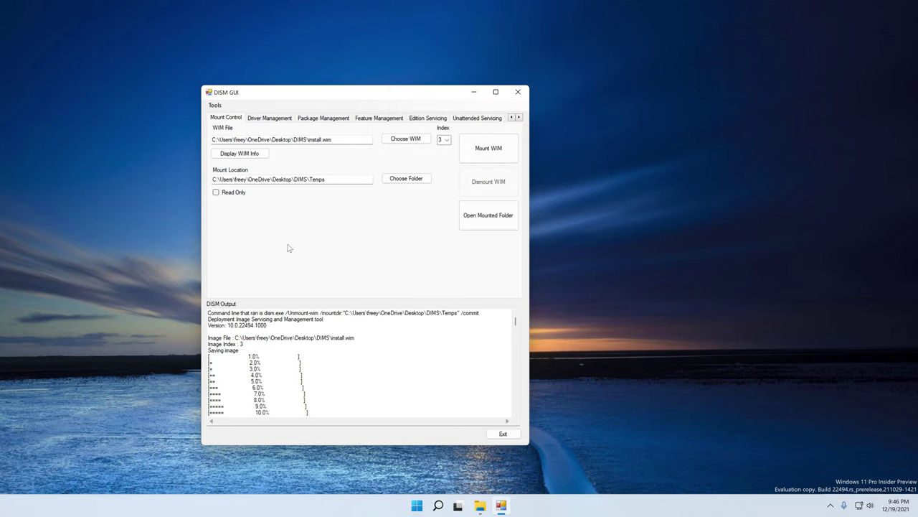
Review the DISM output and exit DISM GUI, confirming the exit
{"action": "left_click_drag", "start_coordinate": [515, 321], "coordinate": [527, 302]}
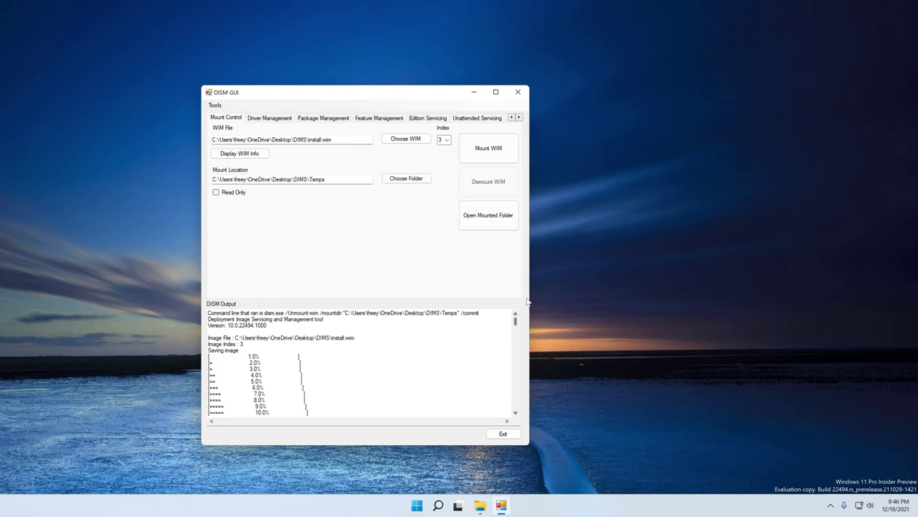
{"action": "left_click", "coordinate": [518, 92]}
{"action": "left_click", "coordinate": [457, 283]}
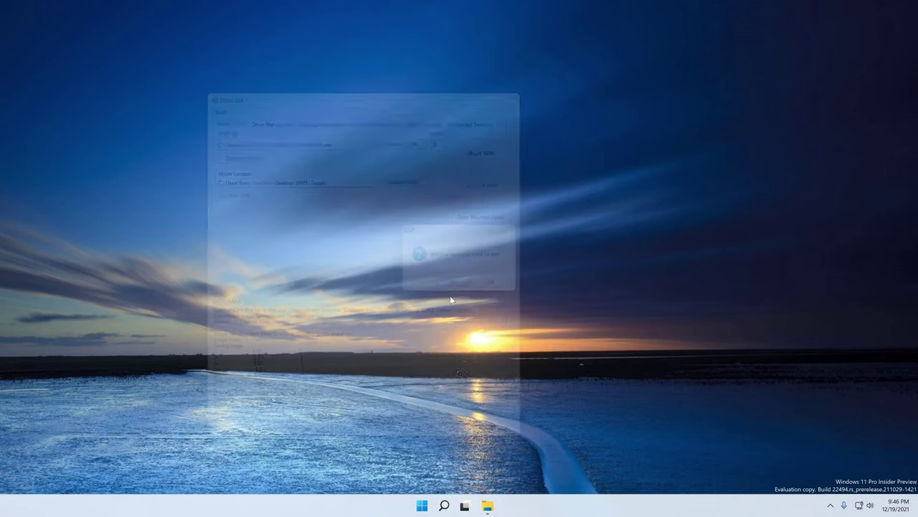
Restore the DIMS and sources folder windows and copy the boot and install image files from DIMS
{"action": "mouse_move", "coordinate": [491, 506]}
{"action": "left_click", "coordinate": [455, 463]}
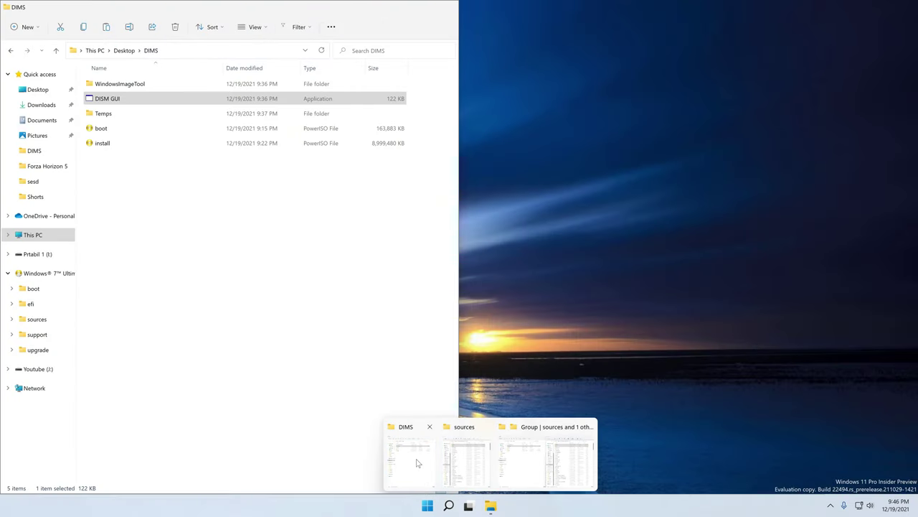
{"action": "left_click", "coordinate": [416, 463]}
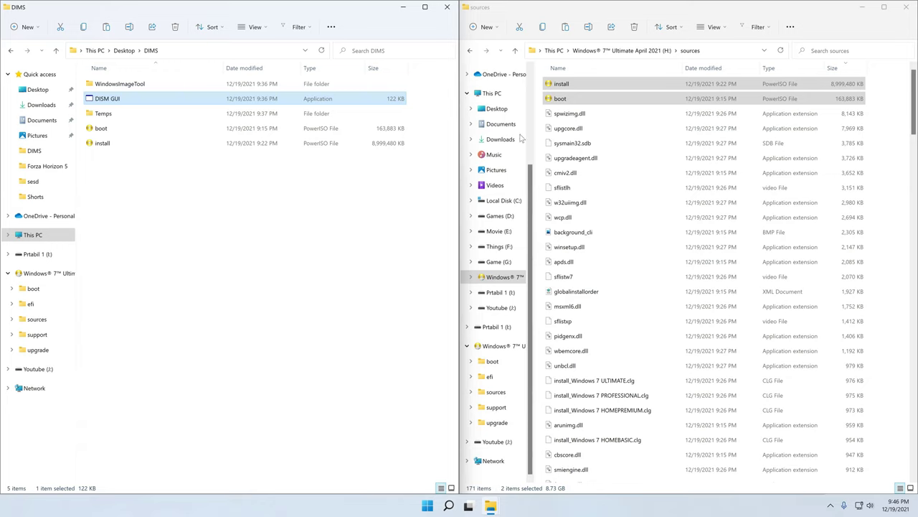
{"action": "left_click", "coordinate": [103, 131]}
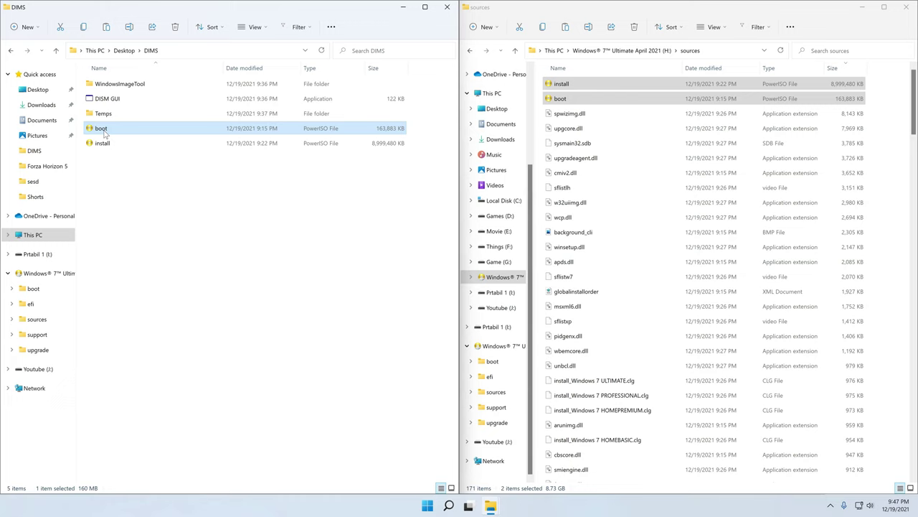
{"action": "left_click", "coordinate": [107, 144], "text": "ctrl"}
{"action": "right_click", "coordinate": [113, 145]}
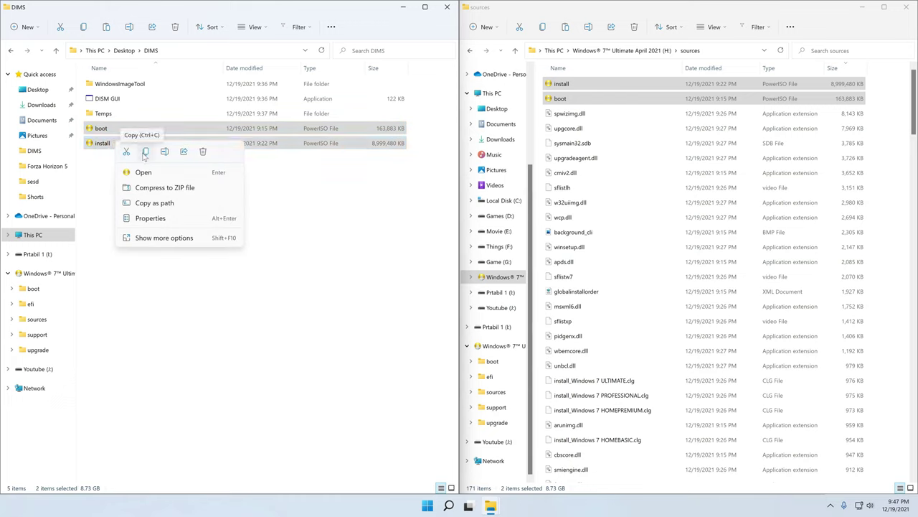
{"action": "left_click", "coordinate": [145, 152]}
Paste the copied images into the sources folder on the Windows 7 Ultimate April 2021 (H:) drive, replacing the existing files
{"action": "left_click", "coordinate": [886, 198]}
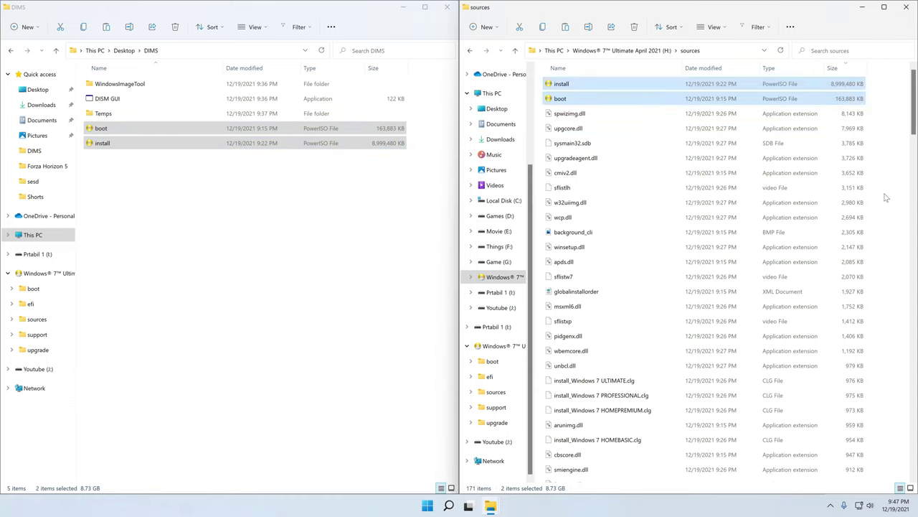
{"action": "left_click", "coordinate": [886, 198]}
{"action": "right_click", "coordinate": [886, 198]}
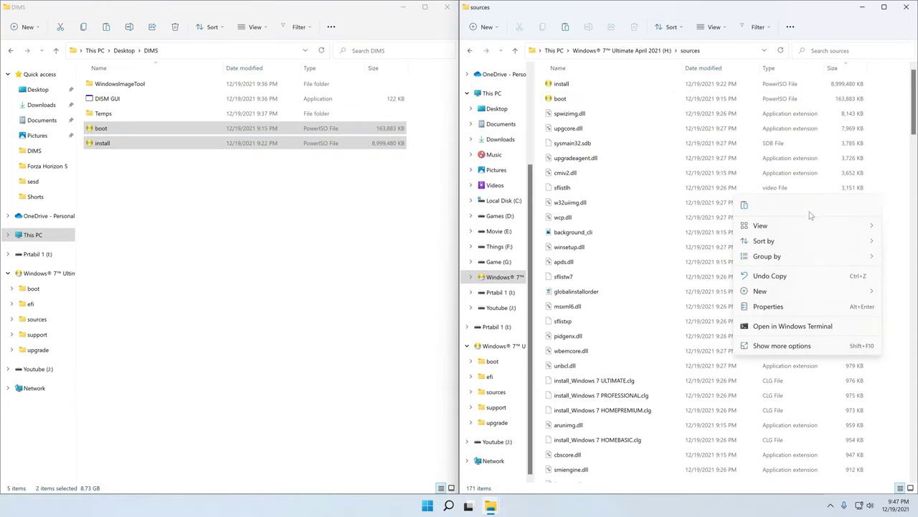
{"action": "left_click", "coordinate": [744, 206]}
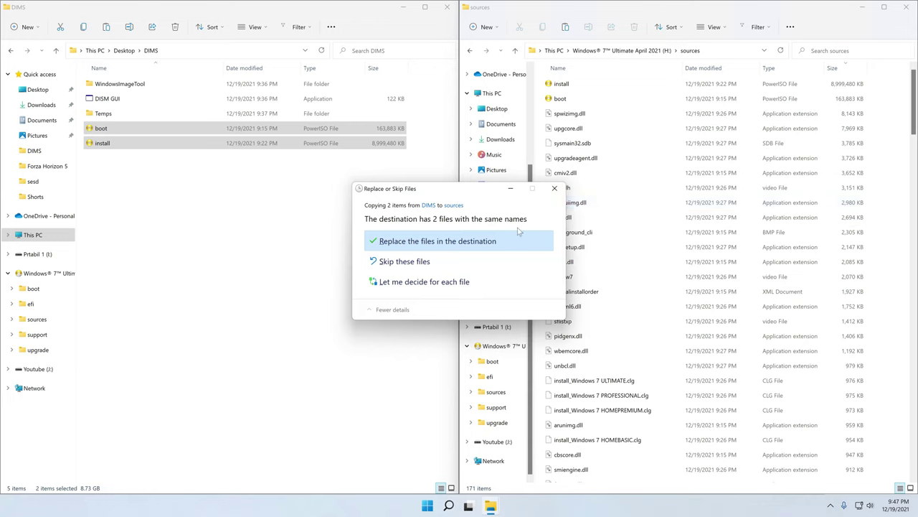
{"action": "left_click", "coordinate": [442, 242]}
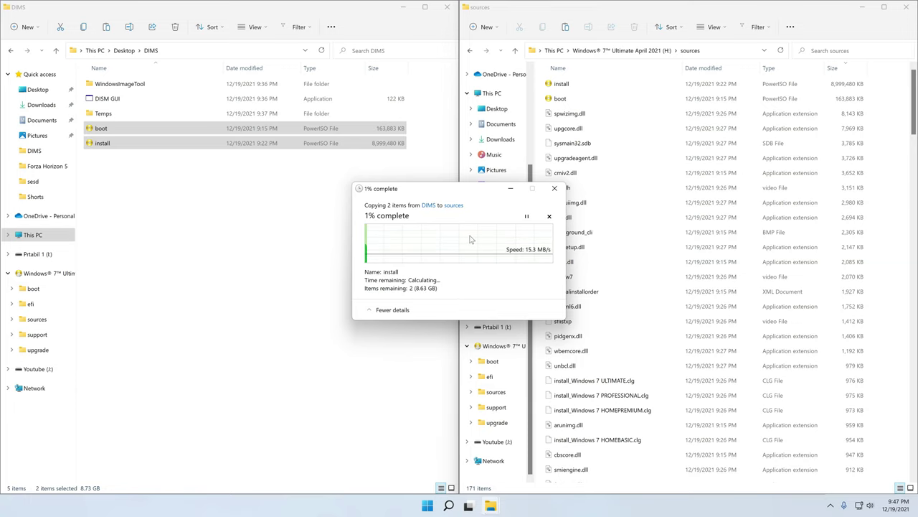
Close the DIMS and sources folder windows while keeping the file copy running
{"action": "left_click", "coordinate": [447, 7]}
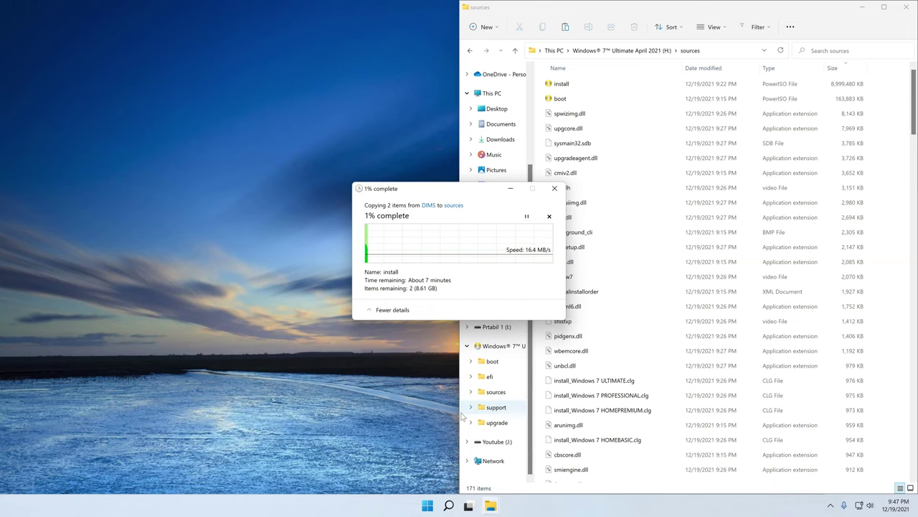
{"action": "left_click", "coordinate": [902, 7]}
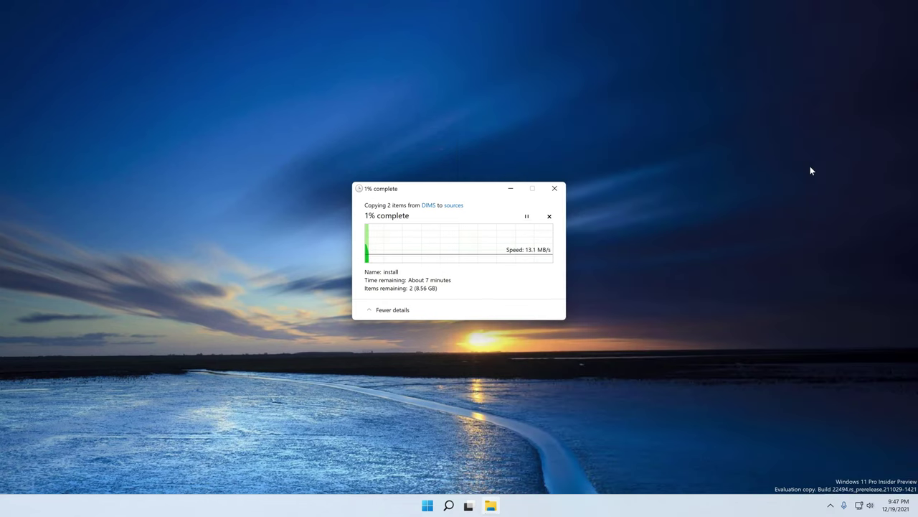
{"action": "left_click", "coordinate": [492, 506]}
{"action": "left_click", "coordinate": [492, 506]}
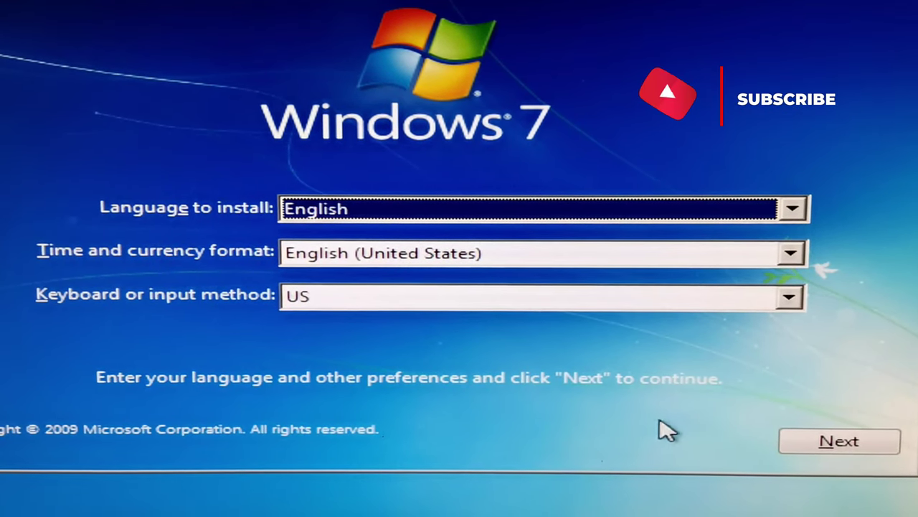
Accept the English language, English (United States) format and US keyboard in Windows 7 setup and start the installation
{"action": "left_click", "coordinate": [831, 443]}
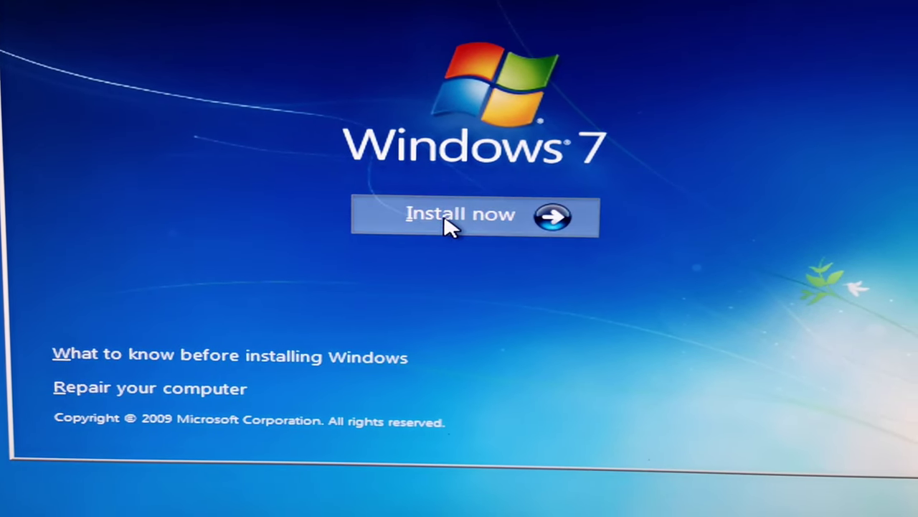
{"action": "left_click", "coordinate": [420, 238]}
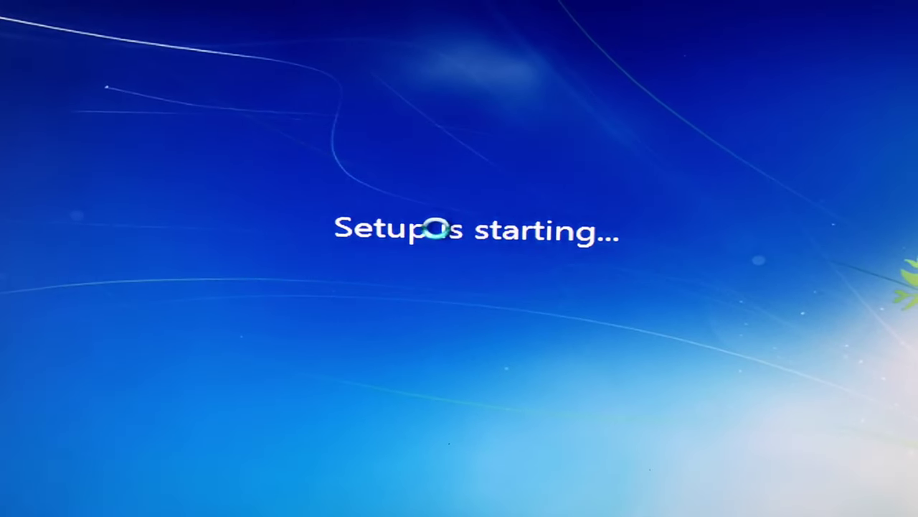